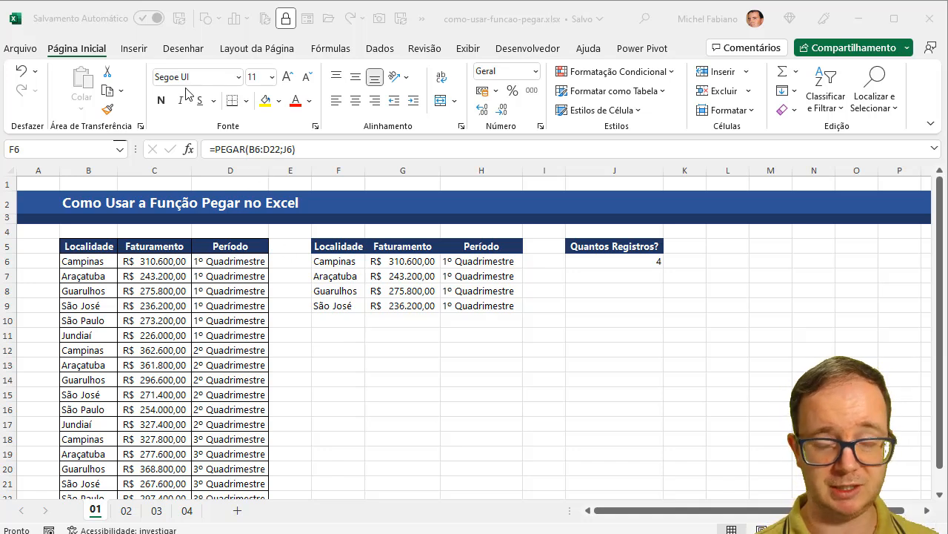
Review the Office Insider channel options in the account settings, then return to the worksheet without changing them.
left_click(22, 49)
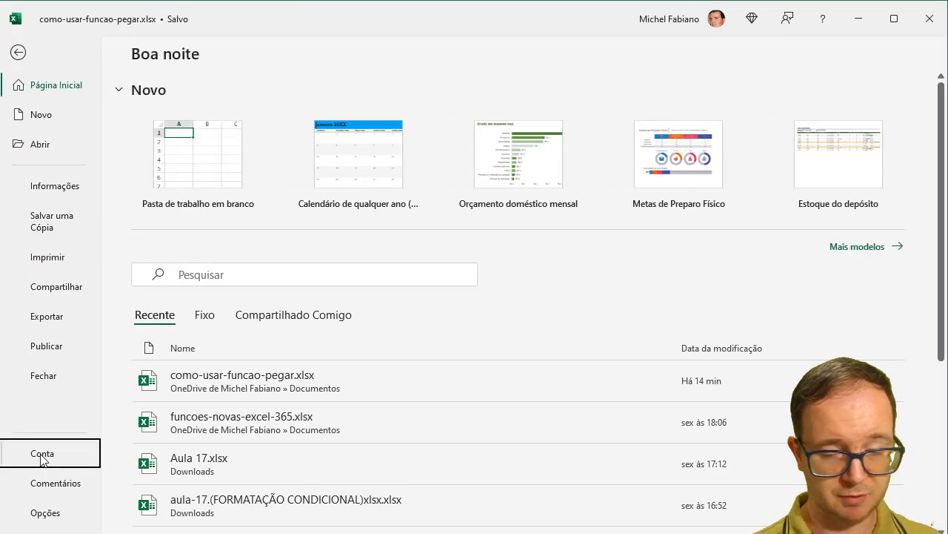
left_click(41, 458)
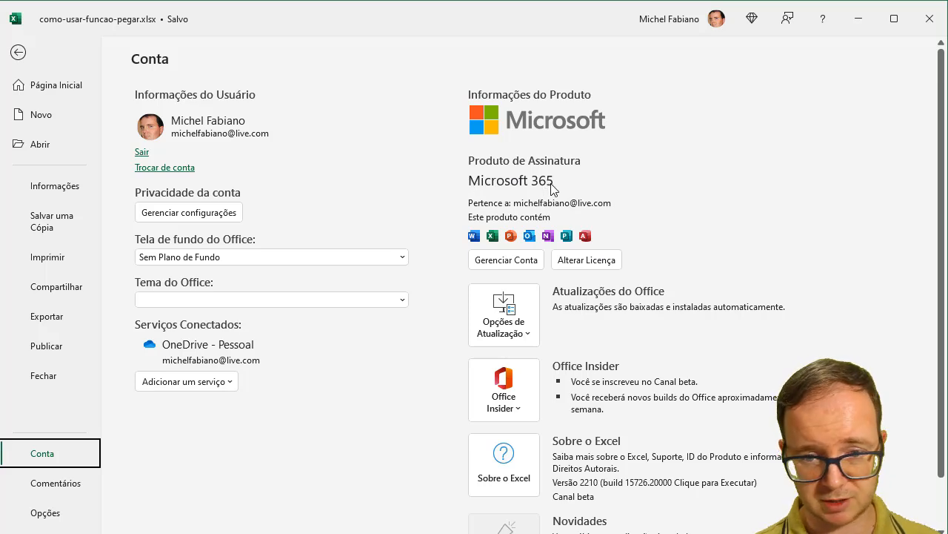
left_click(515, 409)
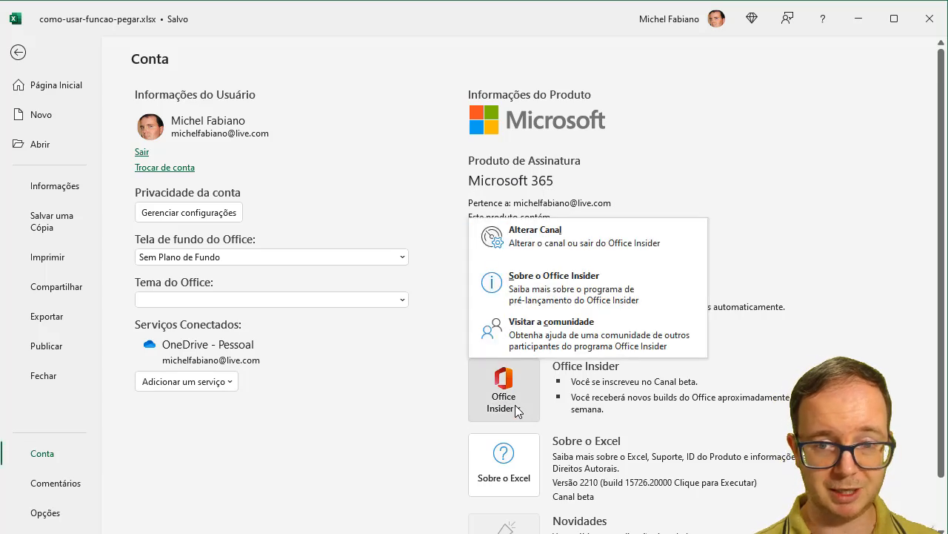
left_click(609, 237)
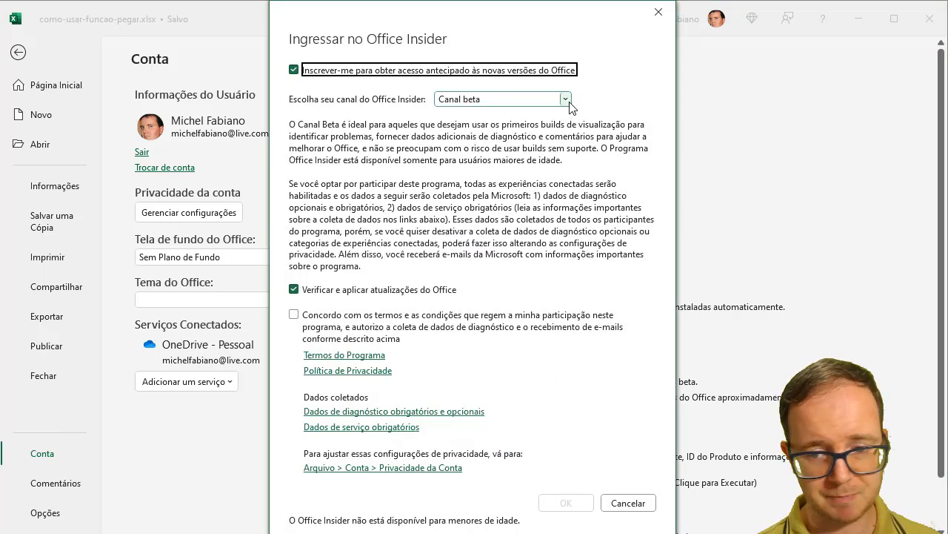
left_click(645, 505)
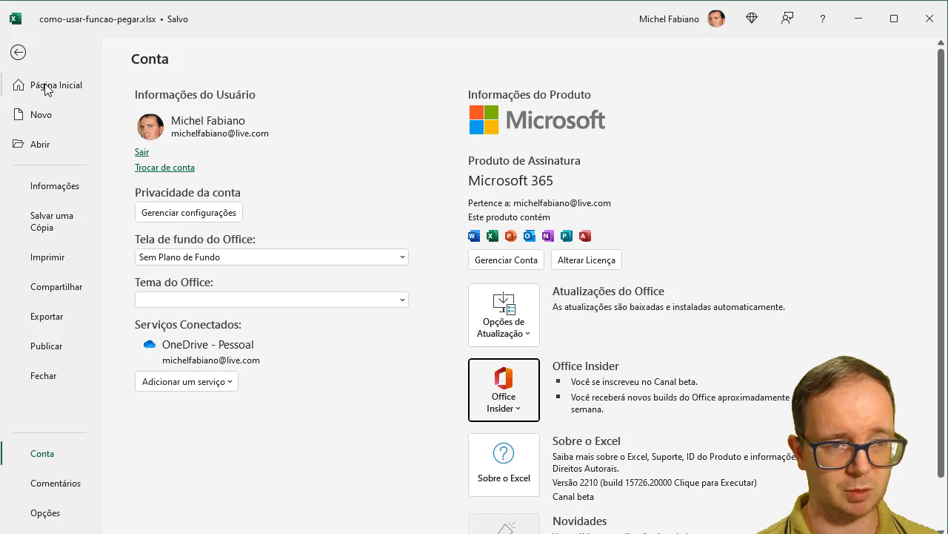
left_click(18, 51)
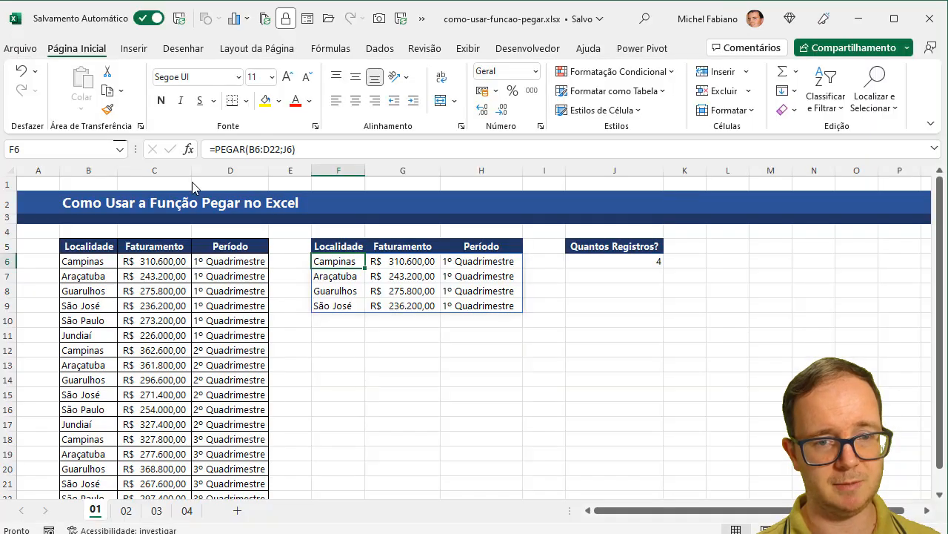
Set the record count in J6, below the Quantos Registros? header, to 6.
left_click(398, 371)
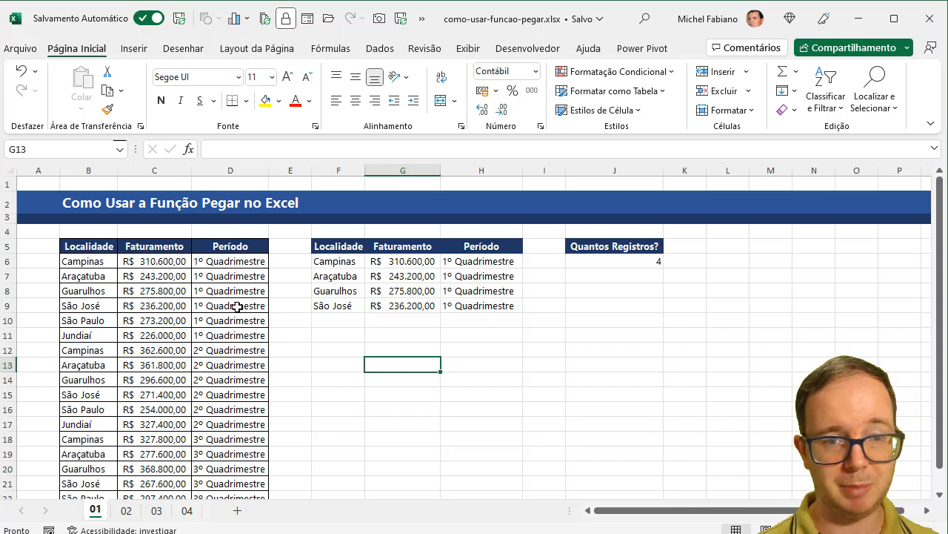
left_click(641, 258)
type("6")
key("Return")
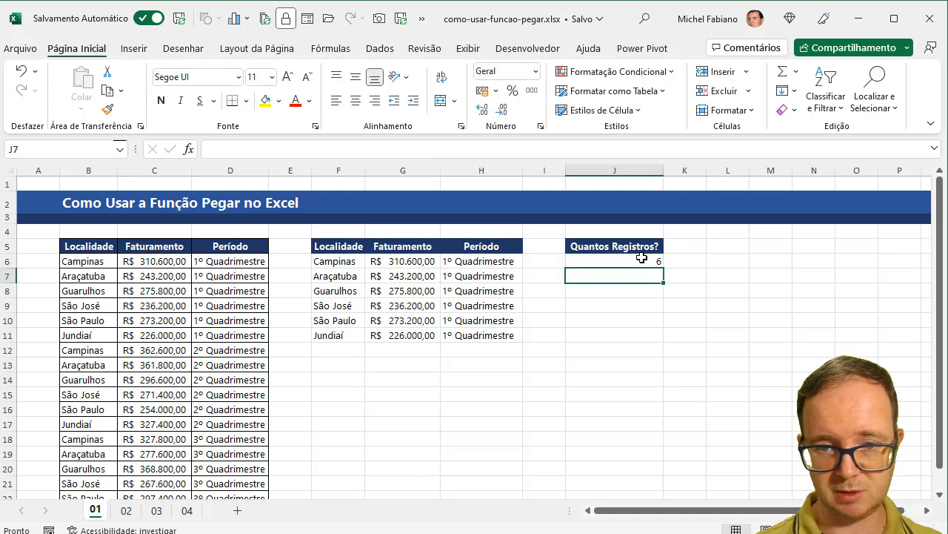
Reduce the record count in J6 to 1.
right_click(642, 257)
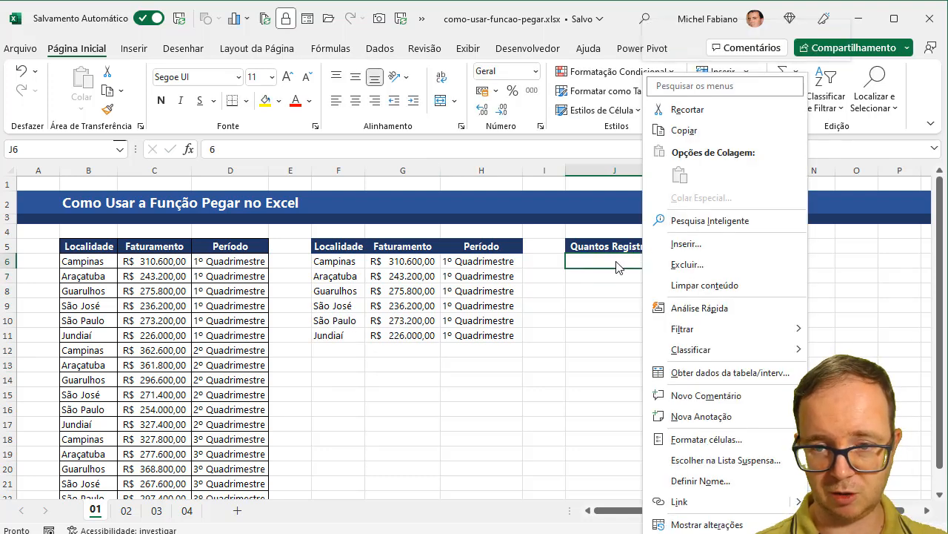
left_click(617, 261)
type("1")
key("Return")
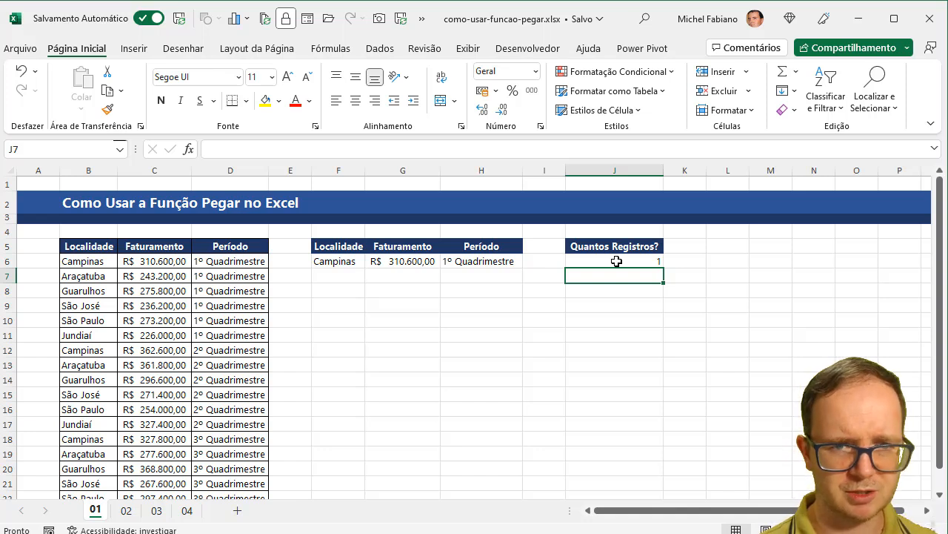
Clear the existing PEGAR formula and its spilled record from F6:H6.
left_click_drag(941, 307, 943, 381)
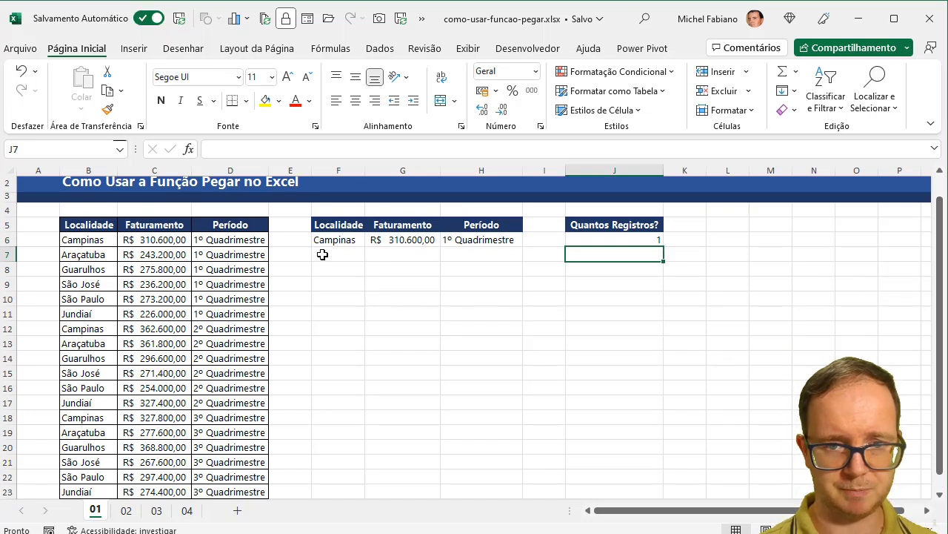
left_click(347, 241)
left_click_drag(380, 241, 515, 240)
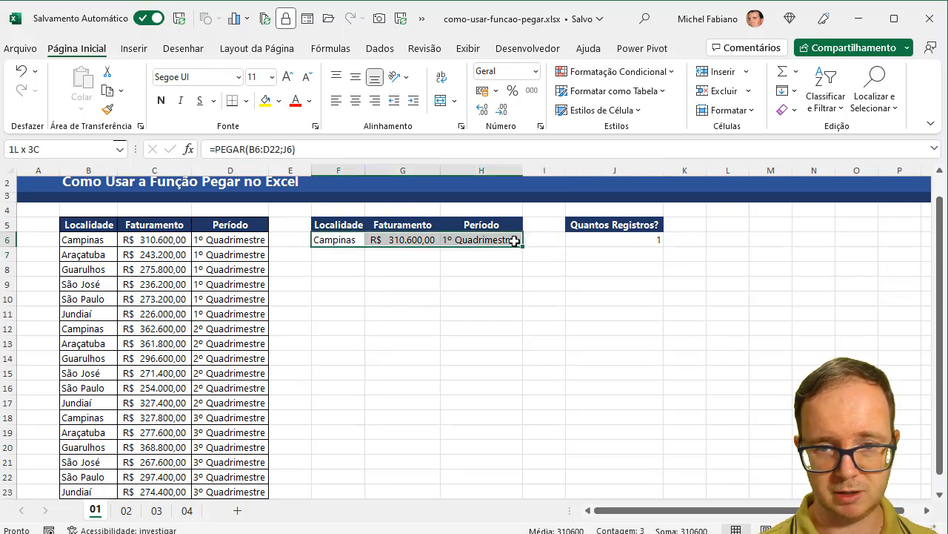
key("Delete")
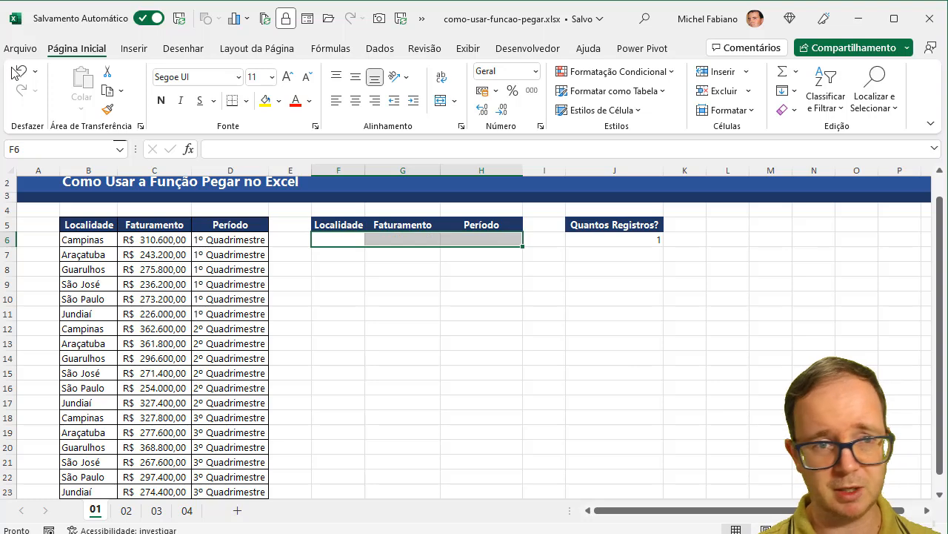
Collapse the ribbon and enter =PEGAR(B5:D23;5) in F6 to extract the first five rows of the source table.
double_click(85, 56)
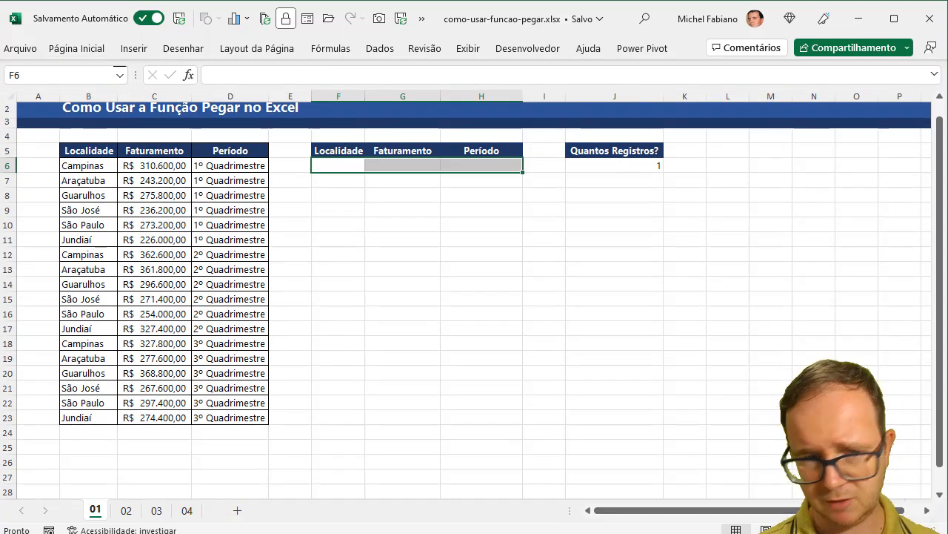
scroll(474, 296, "up", 2)
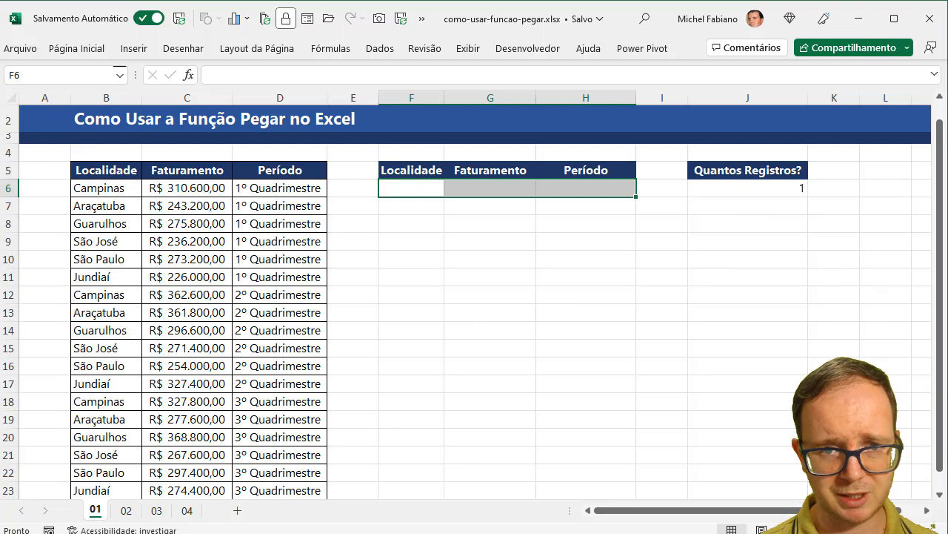
left_click(420, 191)
type("=peg")
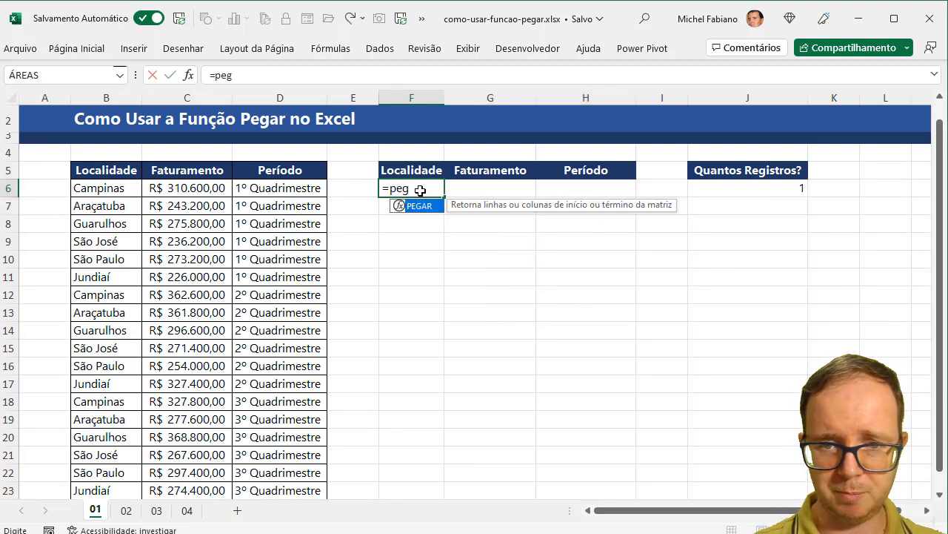
type("ar(")
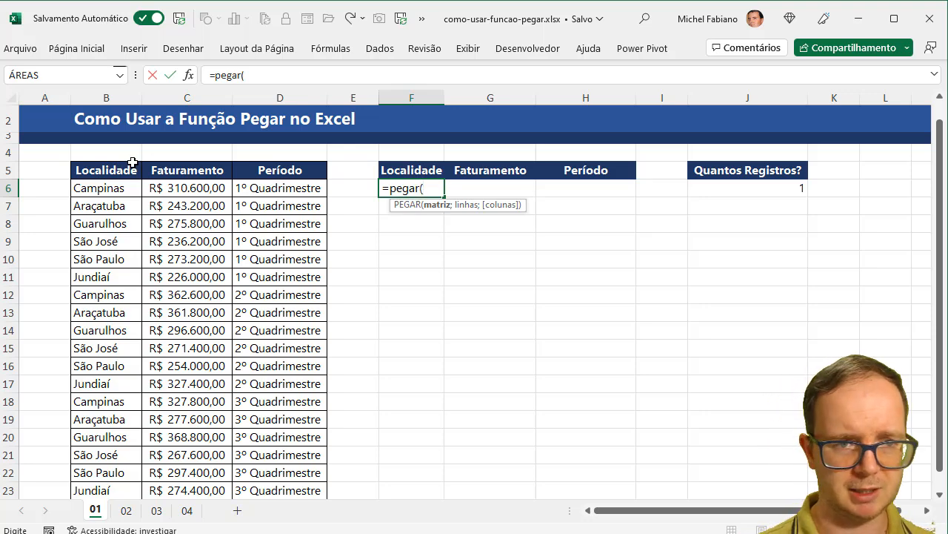
left_click_drag(129, 168, 275, 452)
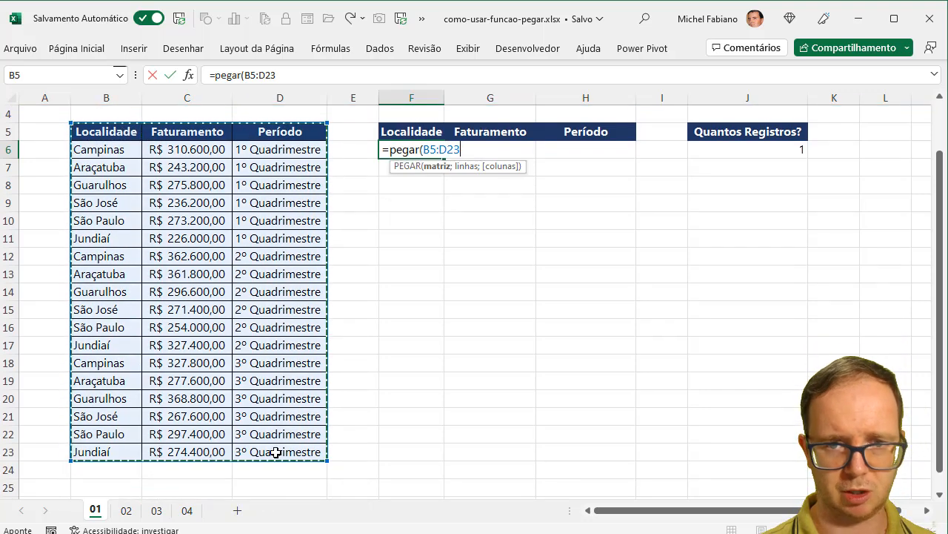
type(";")
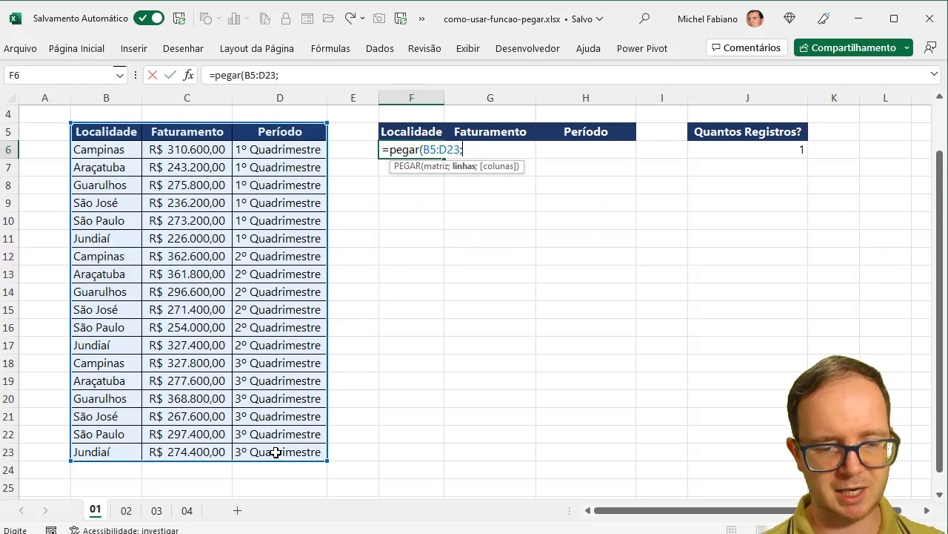
type("5")
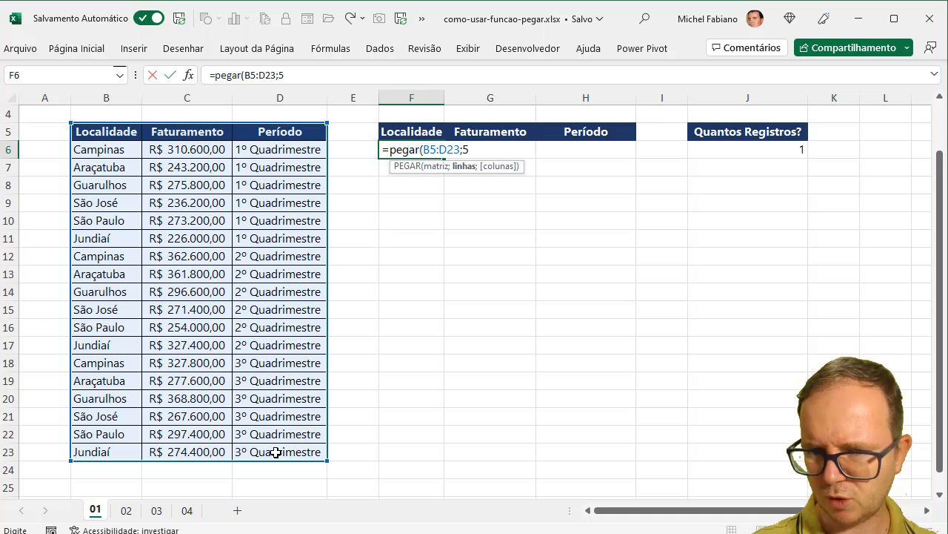
type(")")
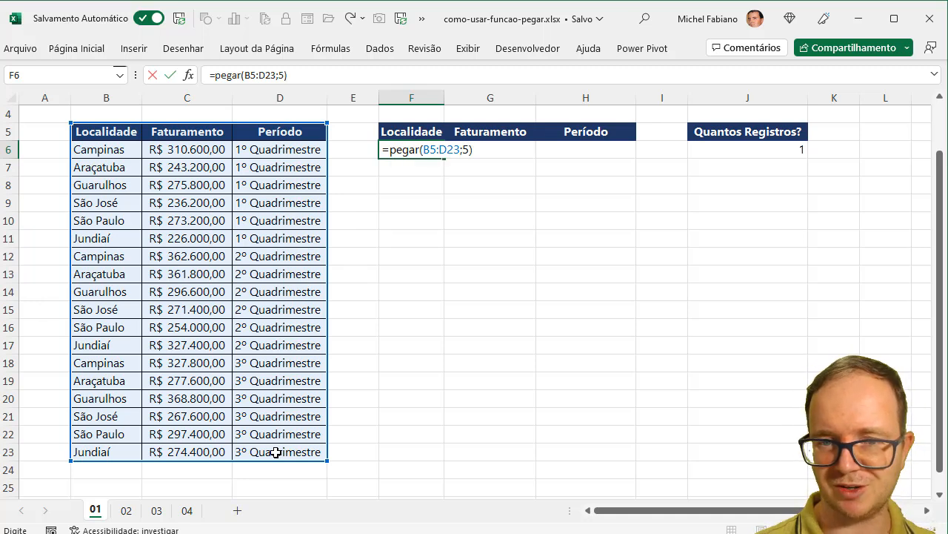
key("Return")
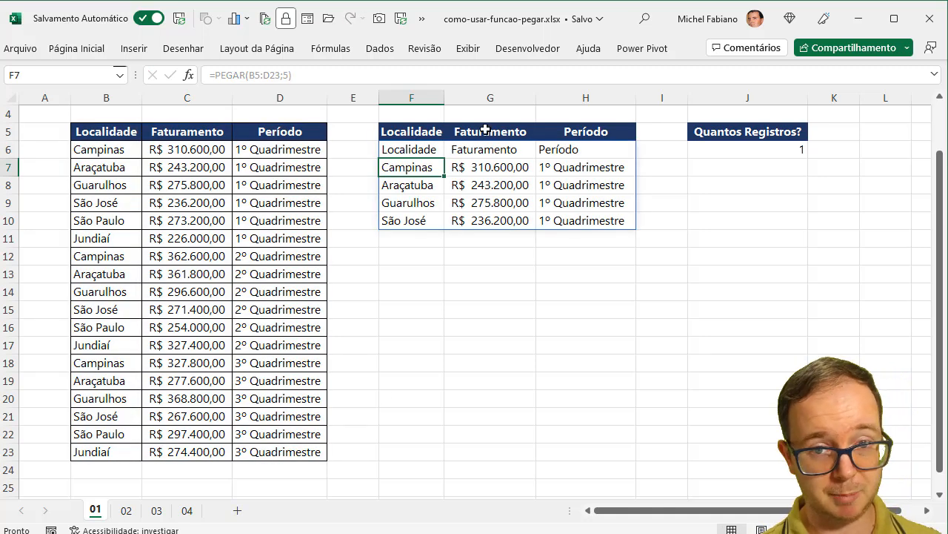
Change the array in the F6 formula to B6:D23 so that it excludes the header row.
double_click(401, 152)
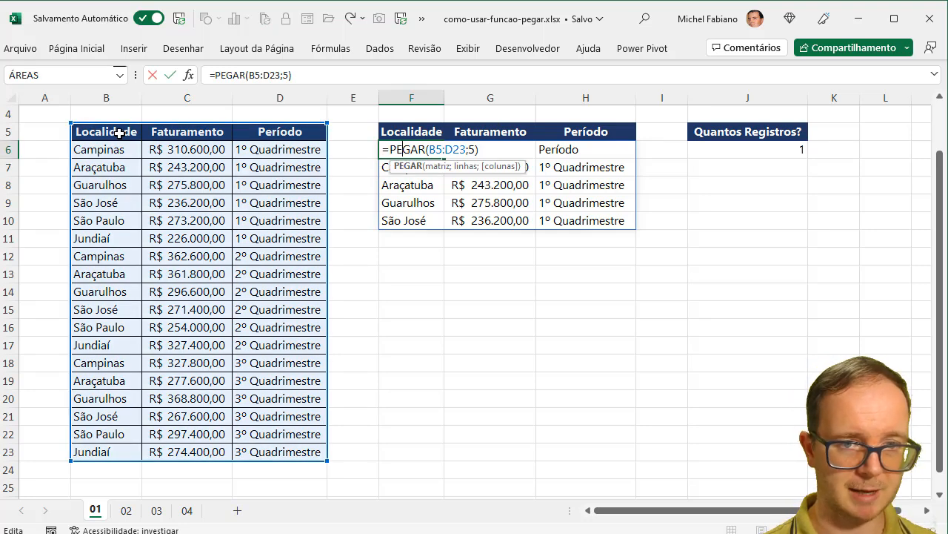
left_click_drag(326, 121, 325, 138)
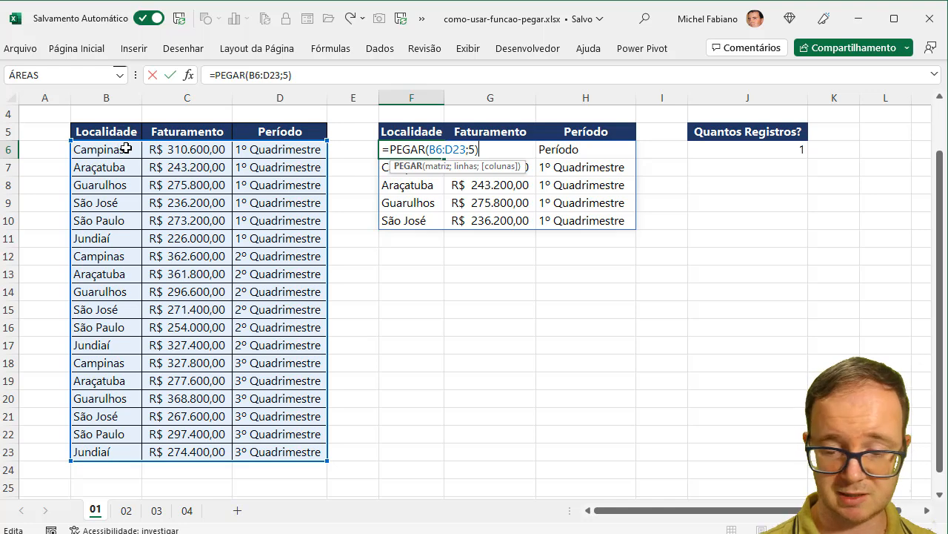
key("Return")
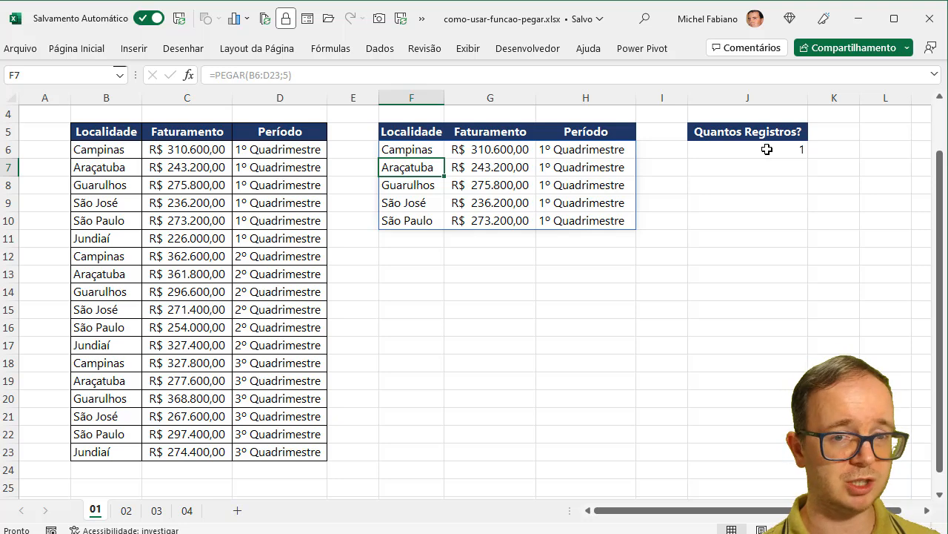
Replace the fixed row count in the F6 formula with a reference to J6, giving =PEGAR(B6:D23;J6).
left_click(426, 150)
double_click(426, 150)
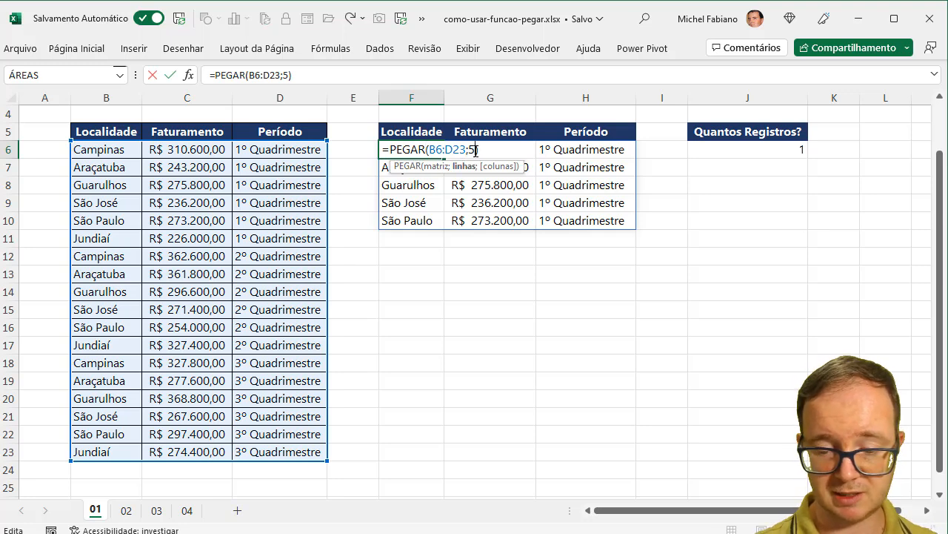
key("BackSpace")
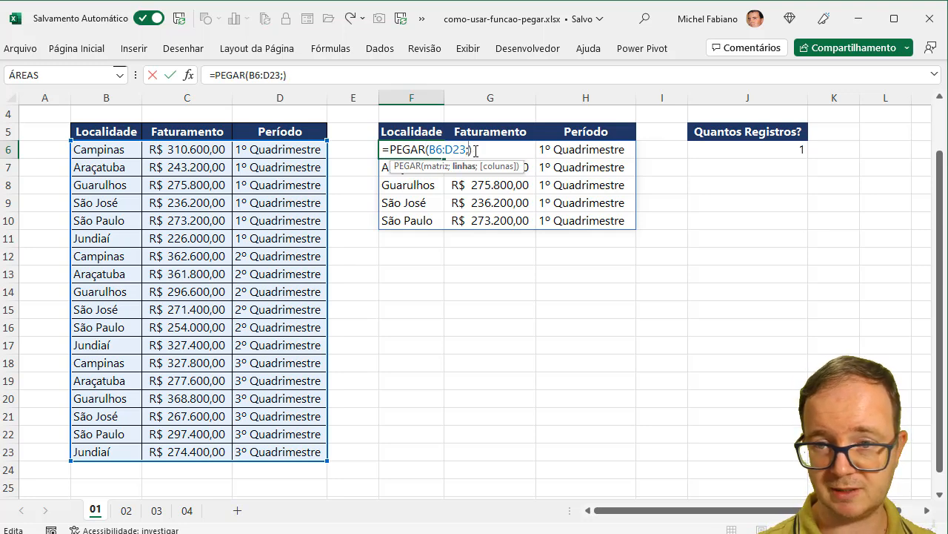
left_click(738, 150)
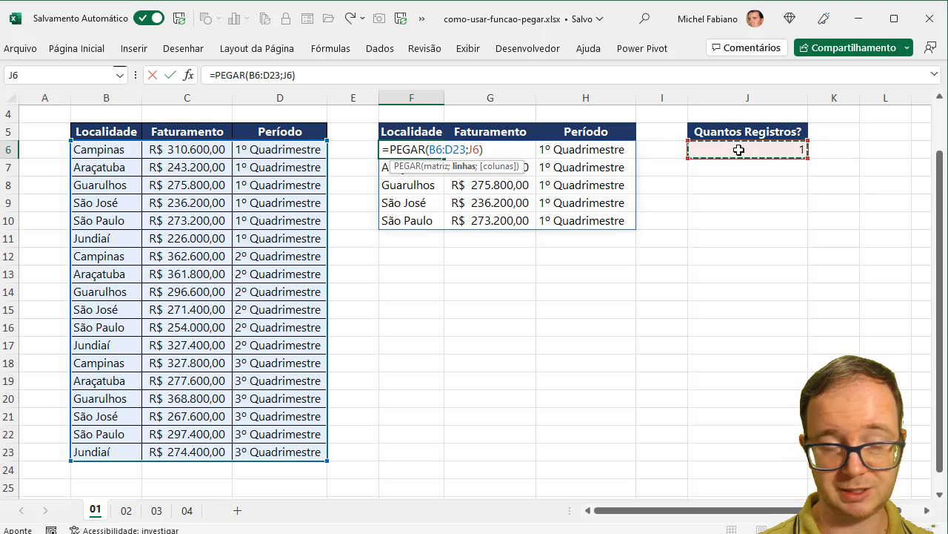
key("Return")
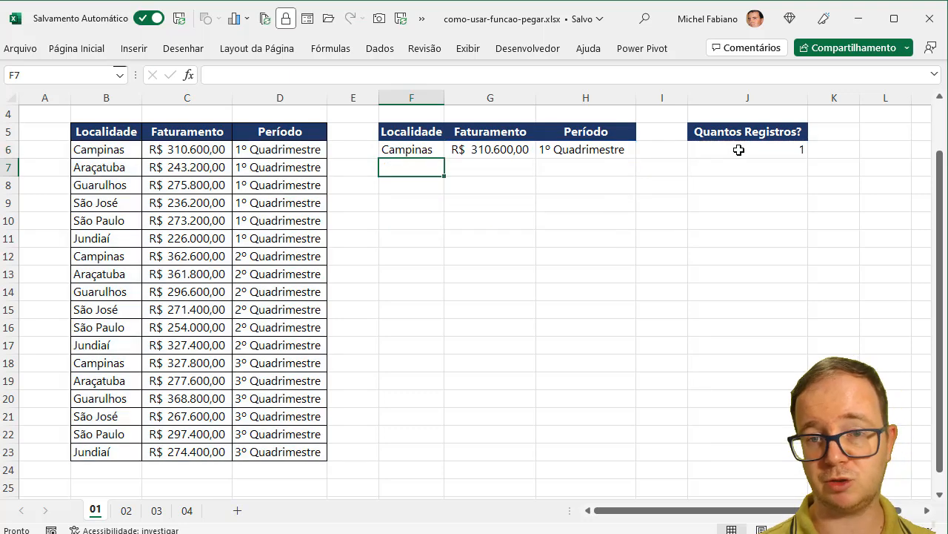
Set the record count in J6 to 10 to test the linked formula.
right_click(738, 150)
key("Escape")
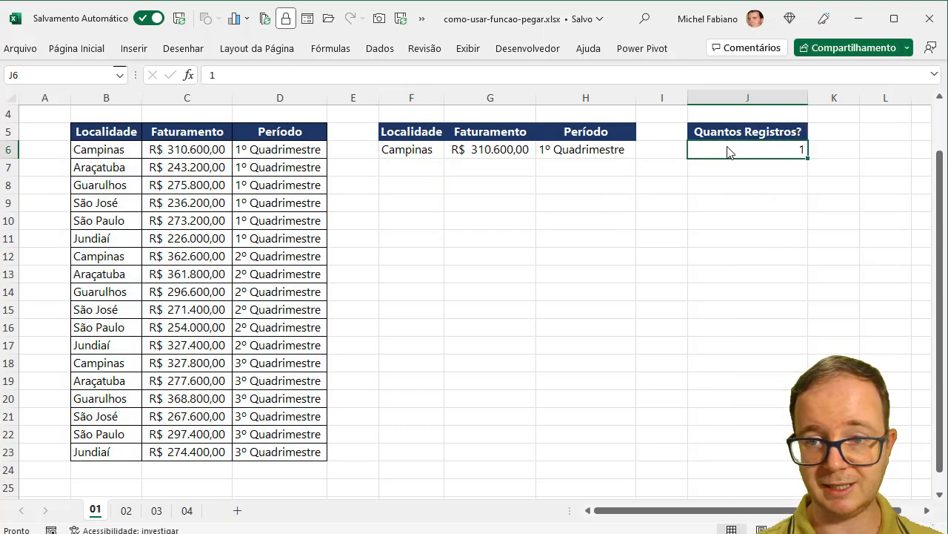
double_click(727, 147)
type("0")
key("Return")
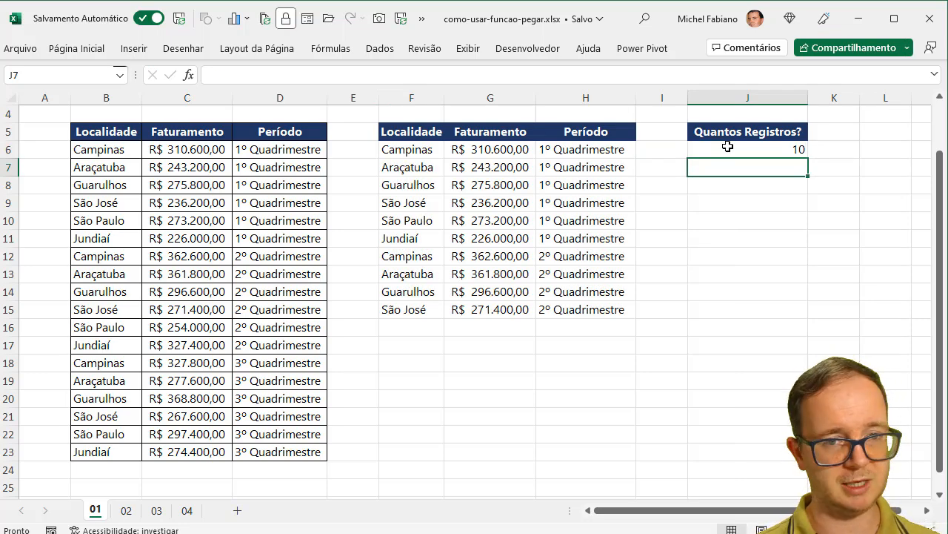
Enter -5 in J6 to extract the last five records of the source table.
left_click(727, 146)
type("-")
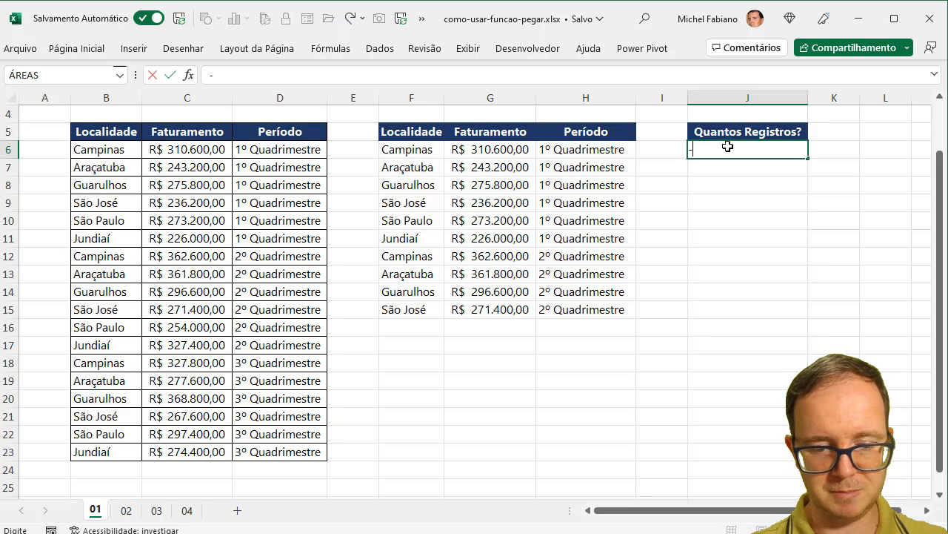
type("5")
key("Return")
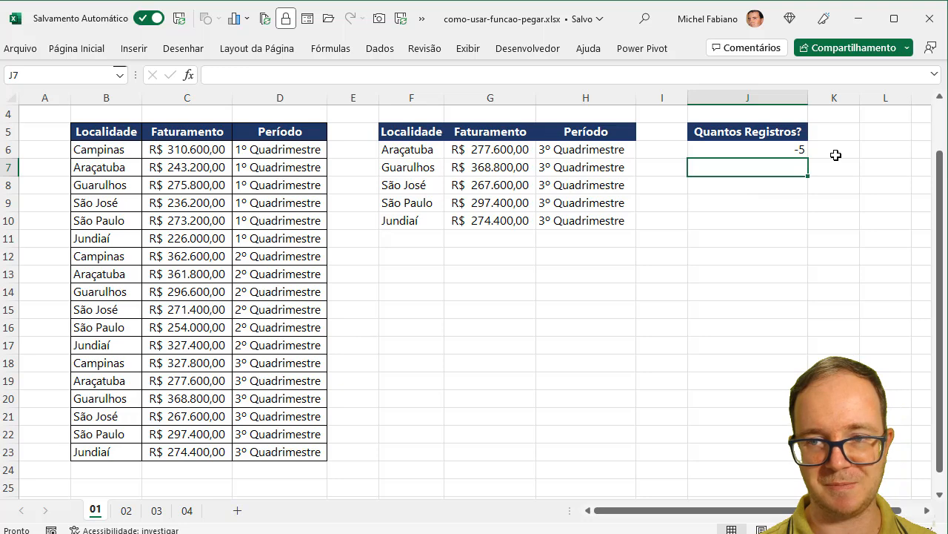
Set J6 to -1 to extract only the last record of the table, and reselect that cell.
left_click(791, 150)
type("1")
key("Return")
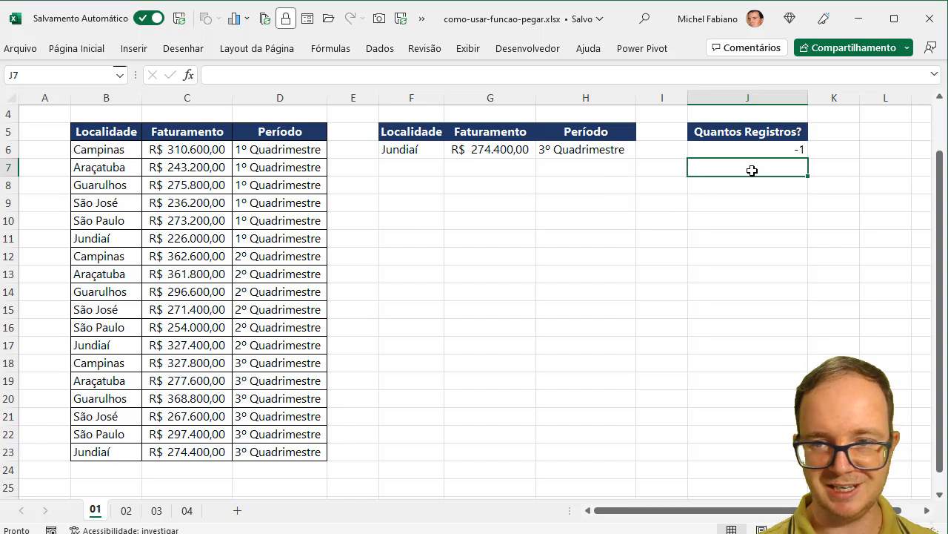
left_click(774, 147)
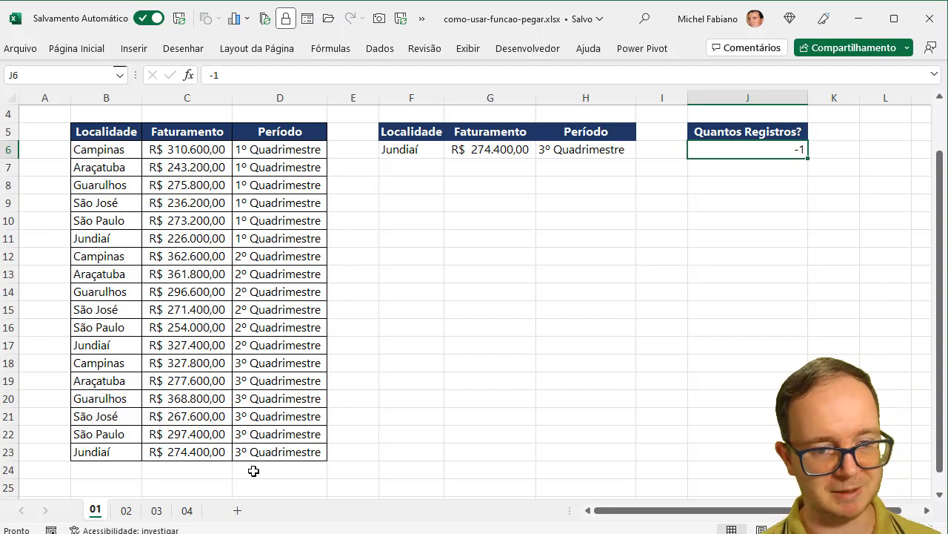
left_click(132, 517)
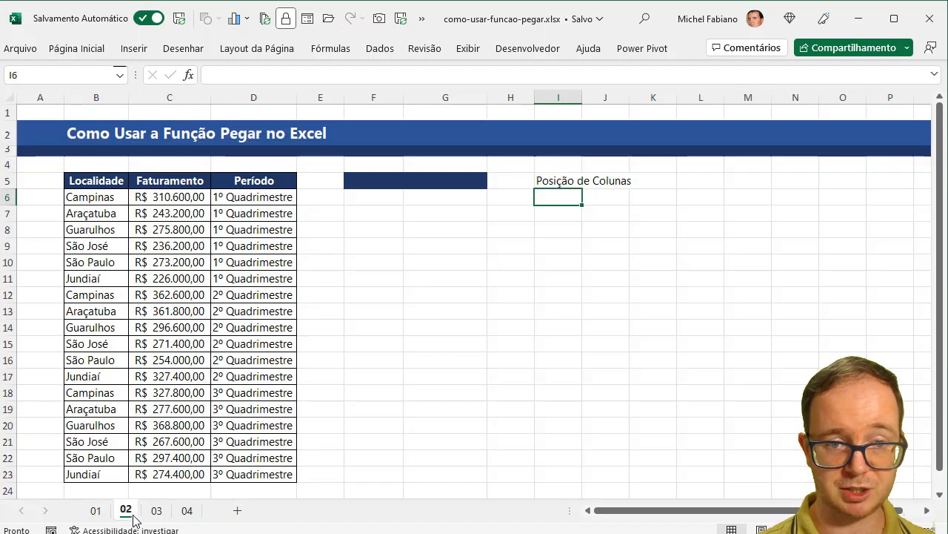
left_click(159, 516)
left_click(183, 511)
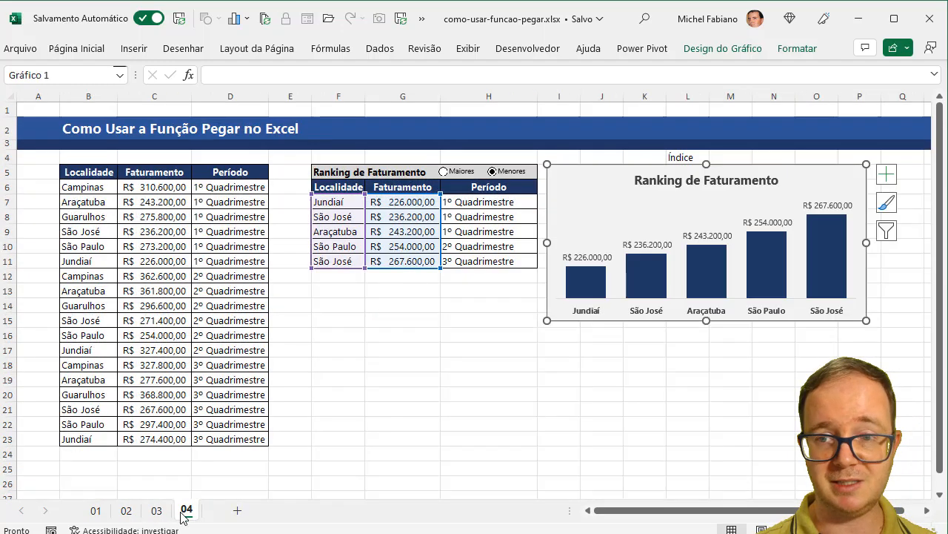
left_click(124, 511)
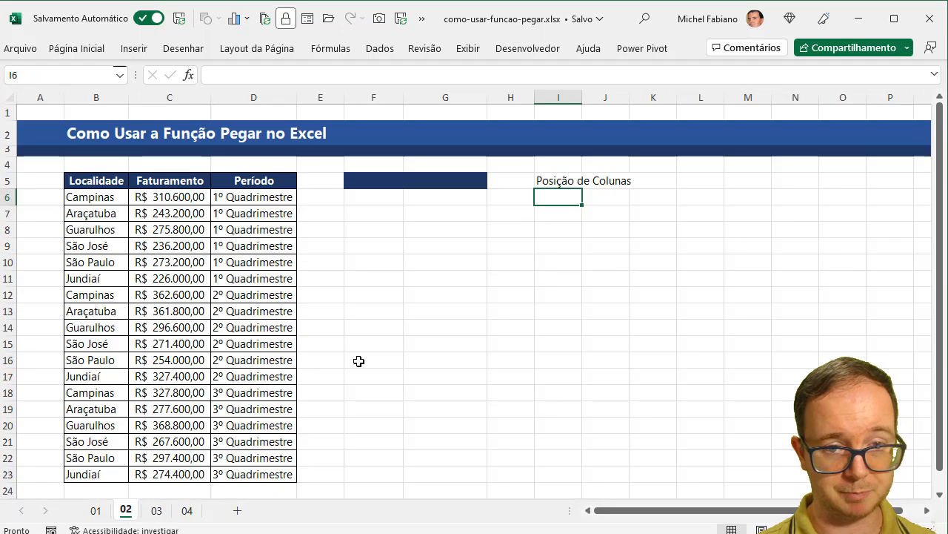
left_click(95, 511)
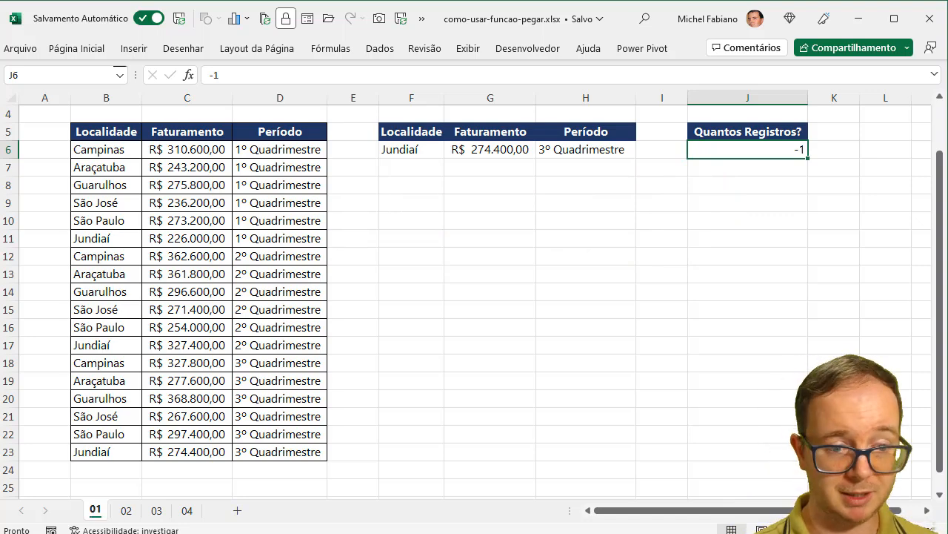
On sheet 02, enter =PEGAR(B5:D23;5;1) in F5 to extract the first five rows of the first column.
left_click(126, 510)
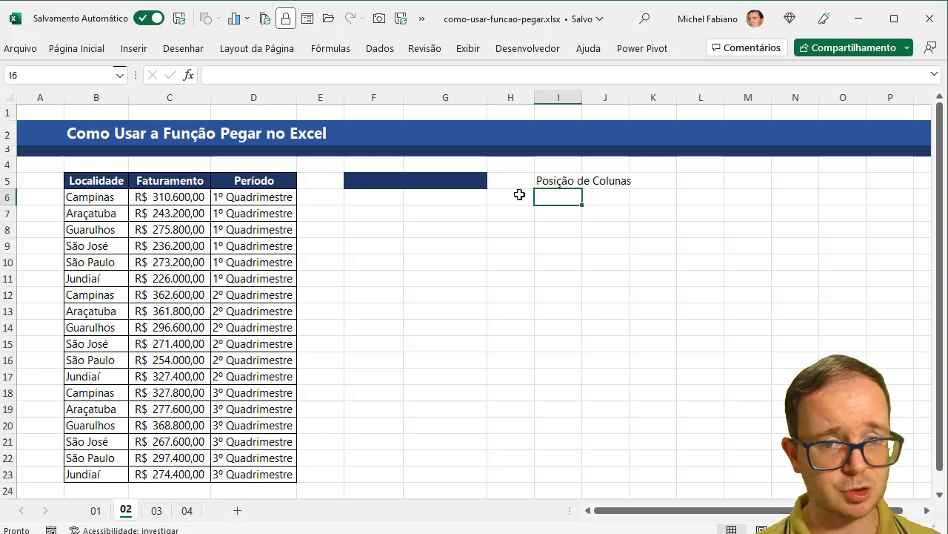
left_click(355, 181)
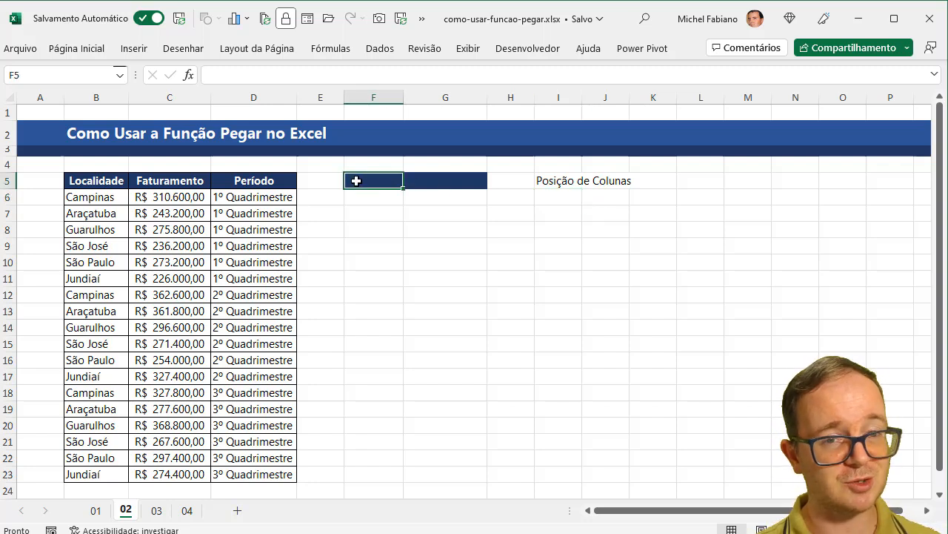
type("=")
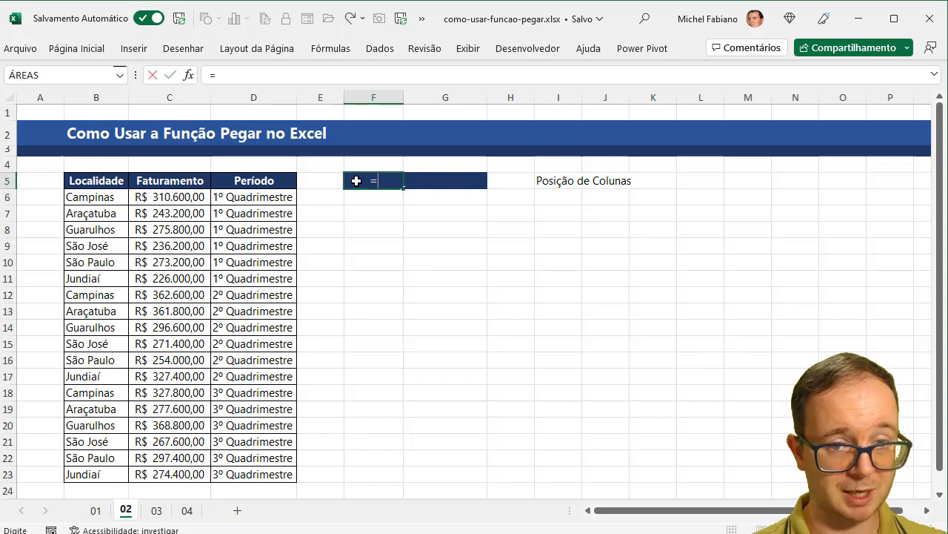
type("pegar(")
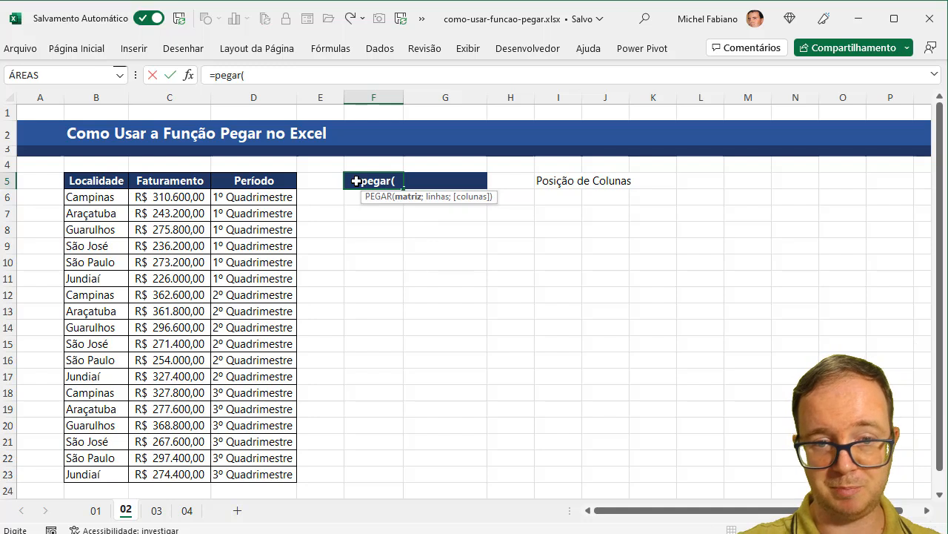
left_click_drag(78, 177, 240, 472)
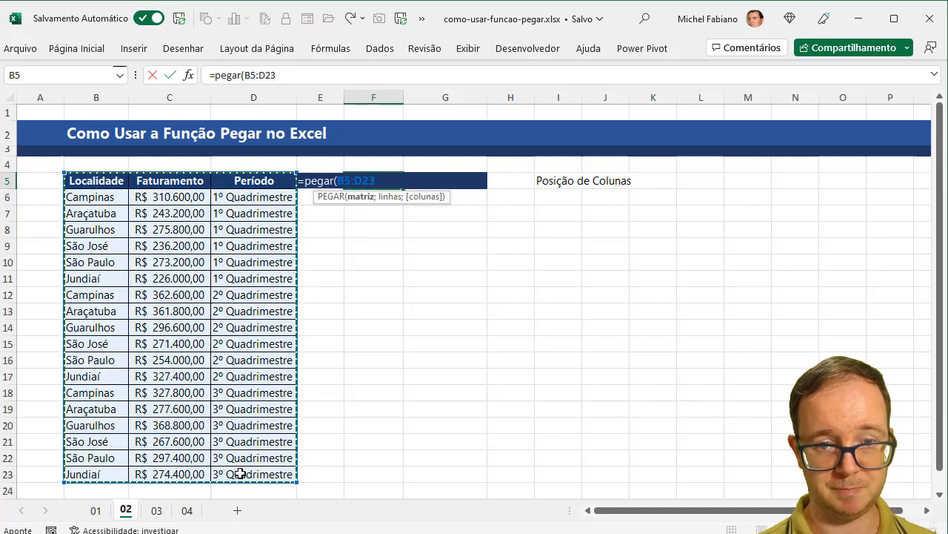
type(";")
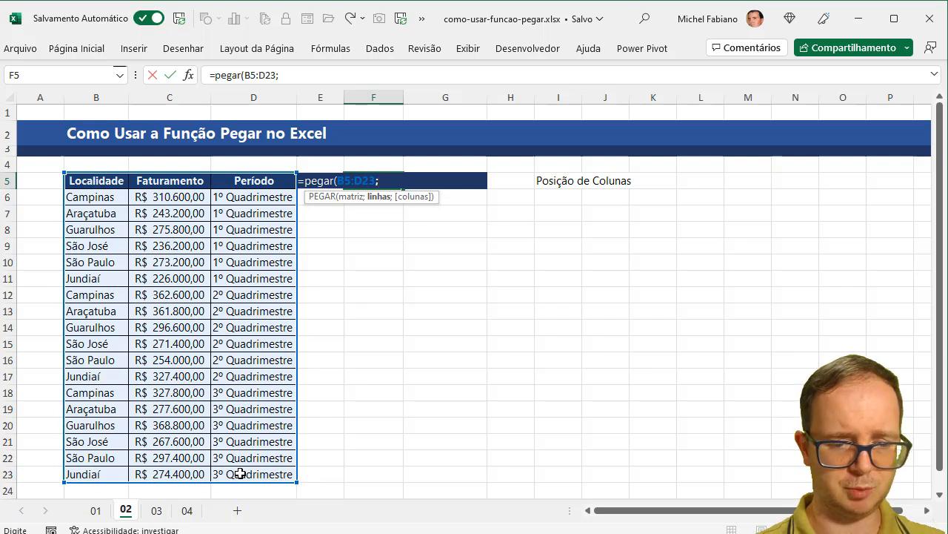
type("5;")
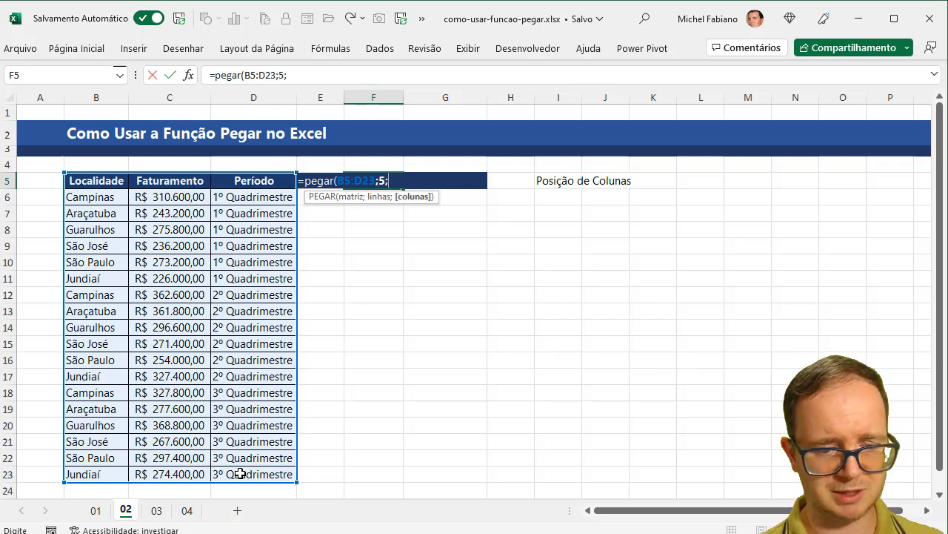
type("1")
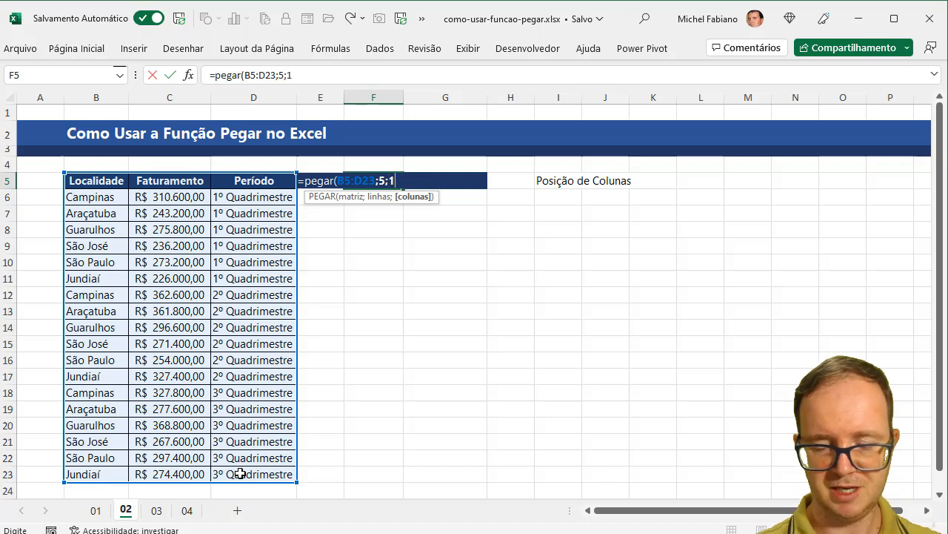
type(")")
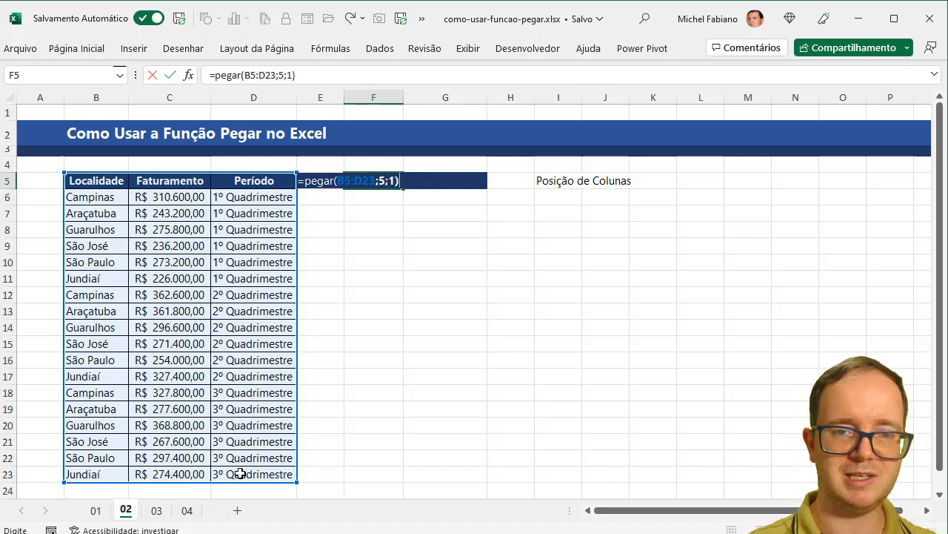
key("Return")
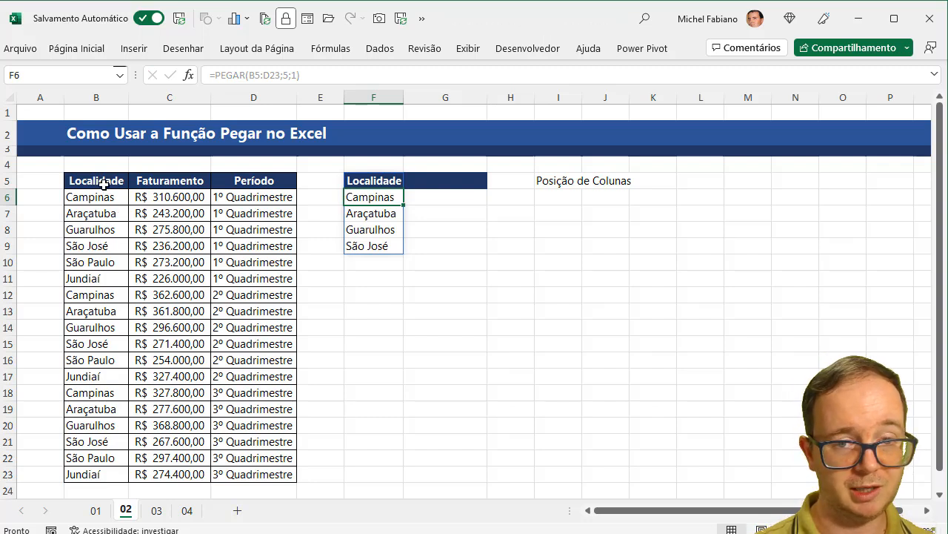
Change the columns argument of the F5 formula to 2 to extract the first two columns.
left_click(386, 180)
double_click(387, 181)
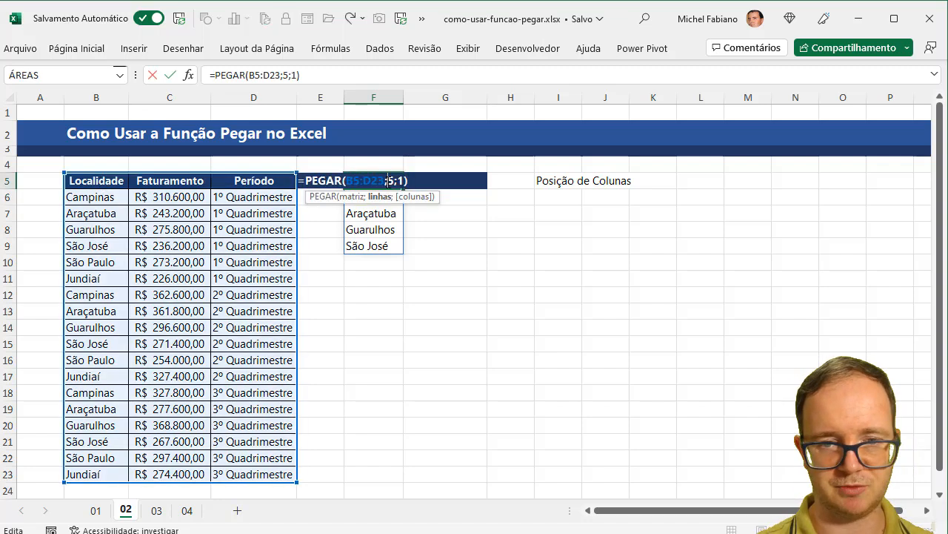
key("BackSpace")
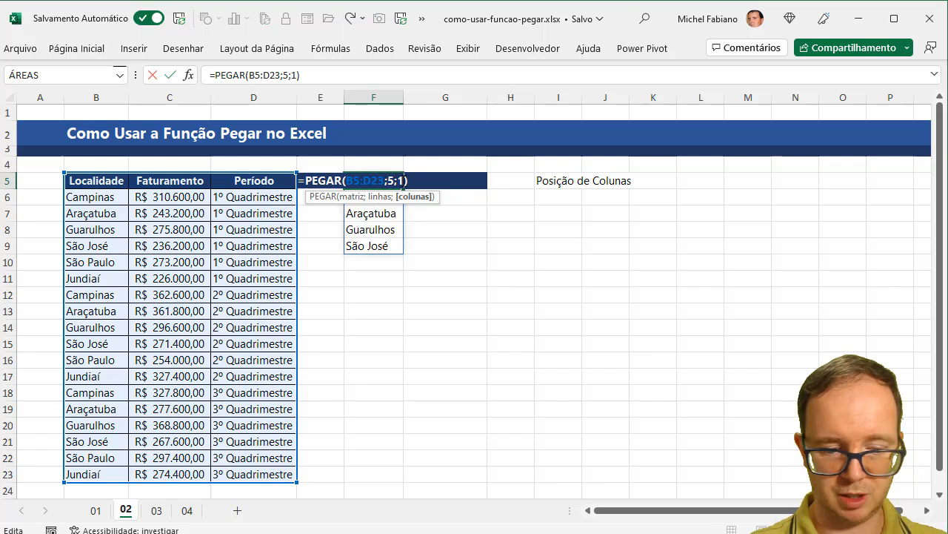
type("2")
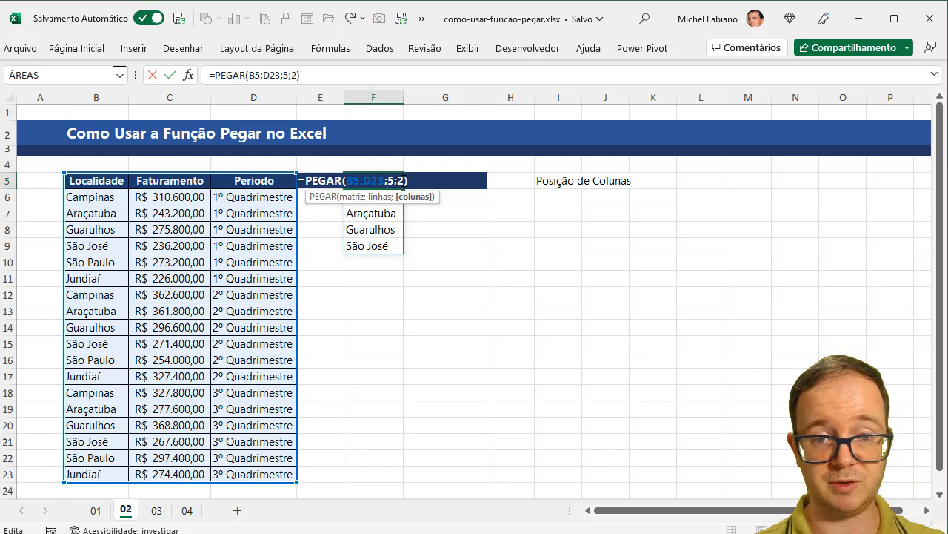
key("Return")
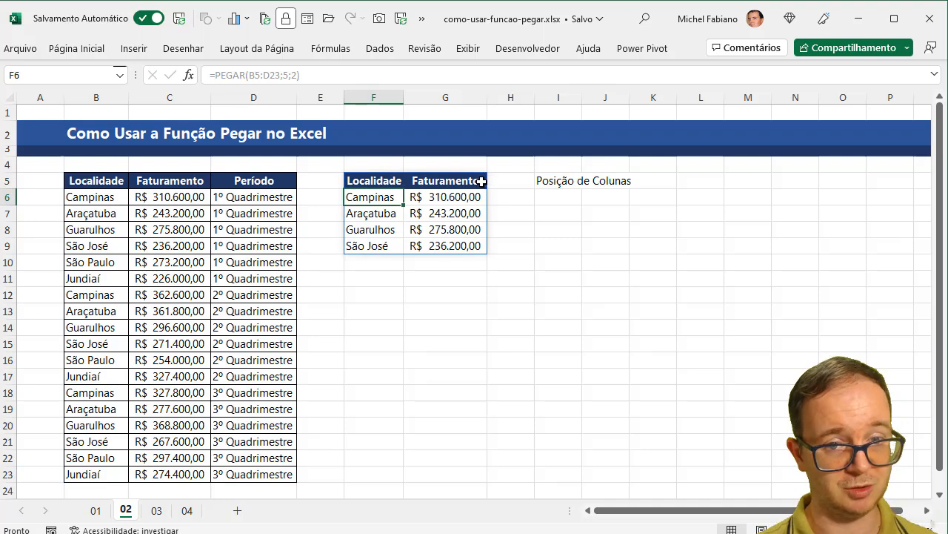
Change the columns argument in F5 to 3 so the formula extracts all three table columns.
left_click(383, 180)
key("F2")
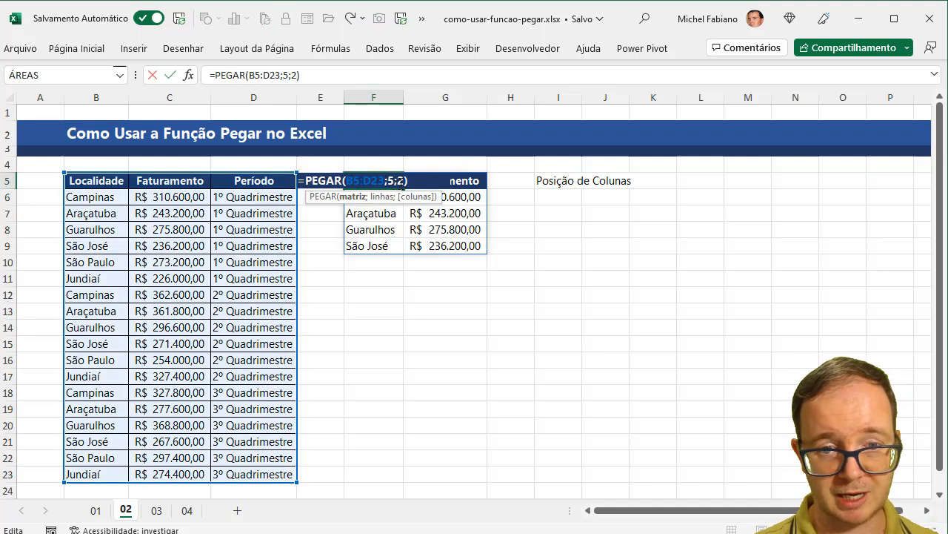
key("BackSpace")
type("3")
key("Return")
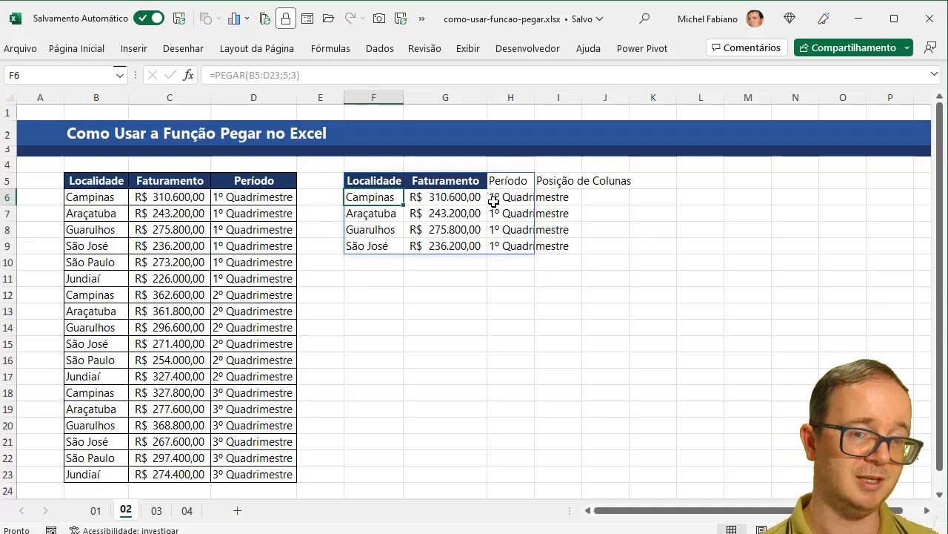
Set the columns argument in F5 to -1 to extract only the last column of the table.
left_click(382, 183)
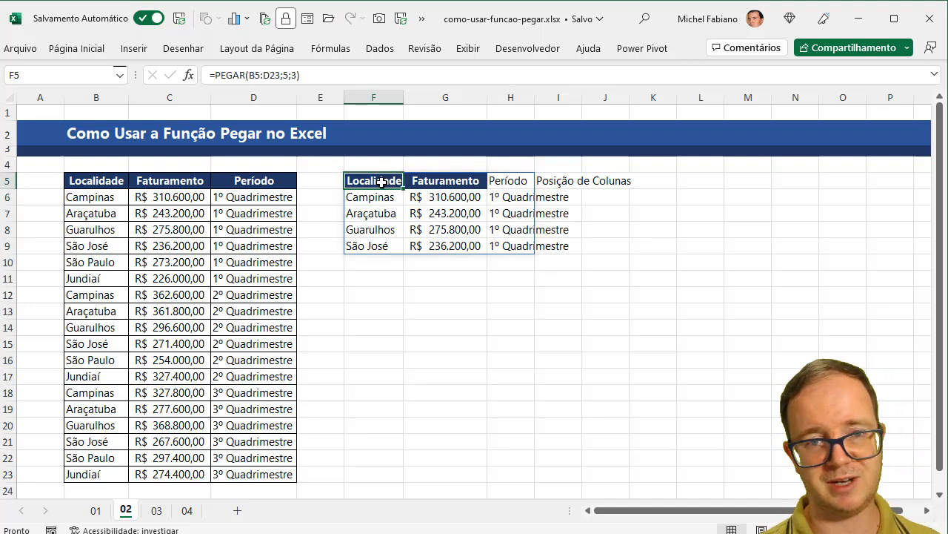
left_click(296, 75)
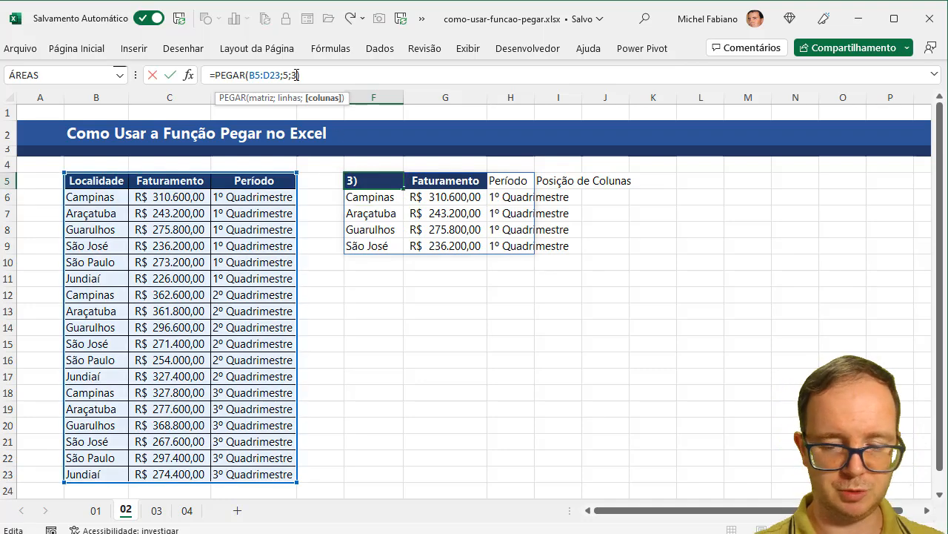
key("BackSpace")
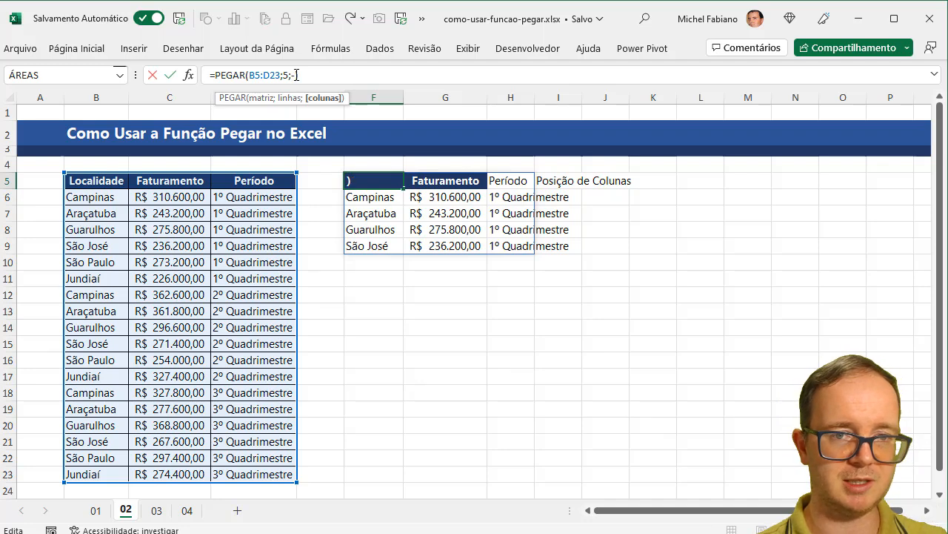
type("1")
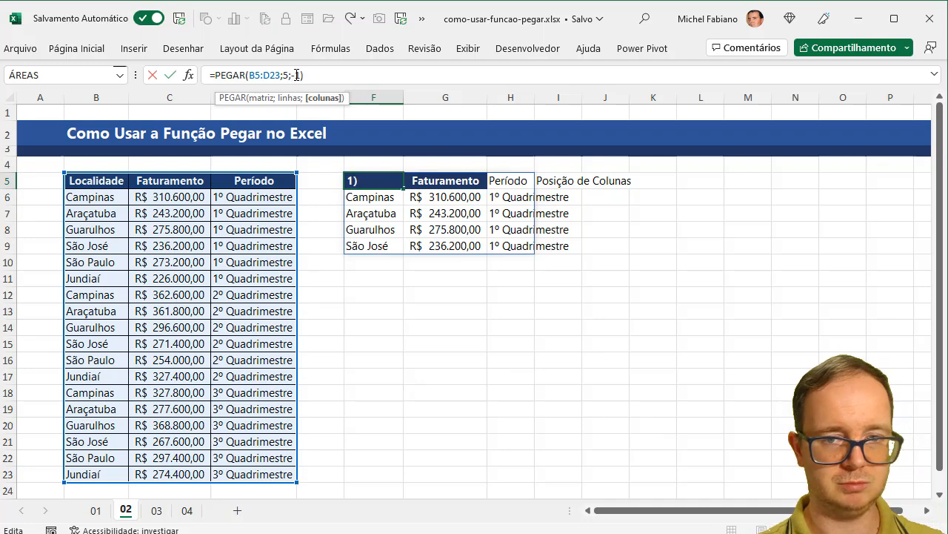
key("Return")
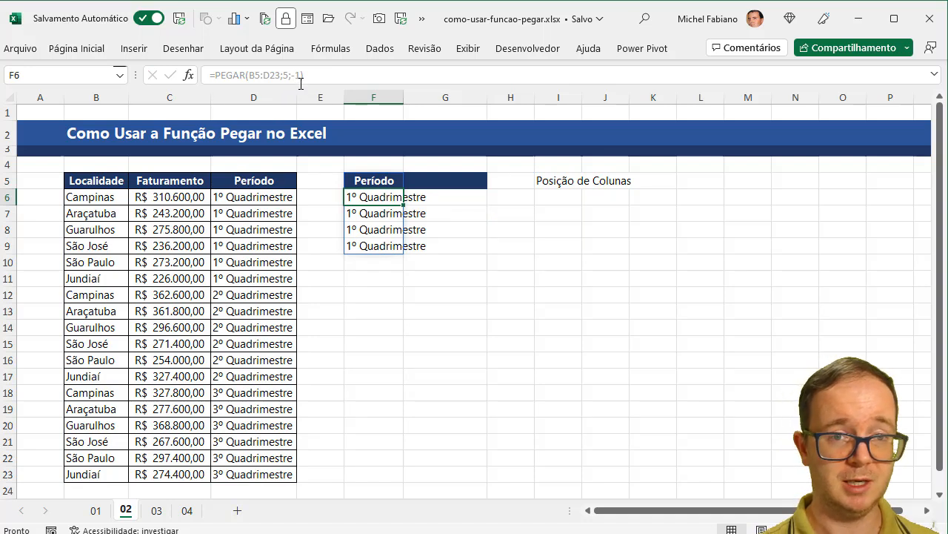
key("BackSpace")
key("Escape")
Set the columns argument in F5 to -2 to extract the last two columns of the table.
left_click(386, 181)
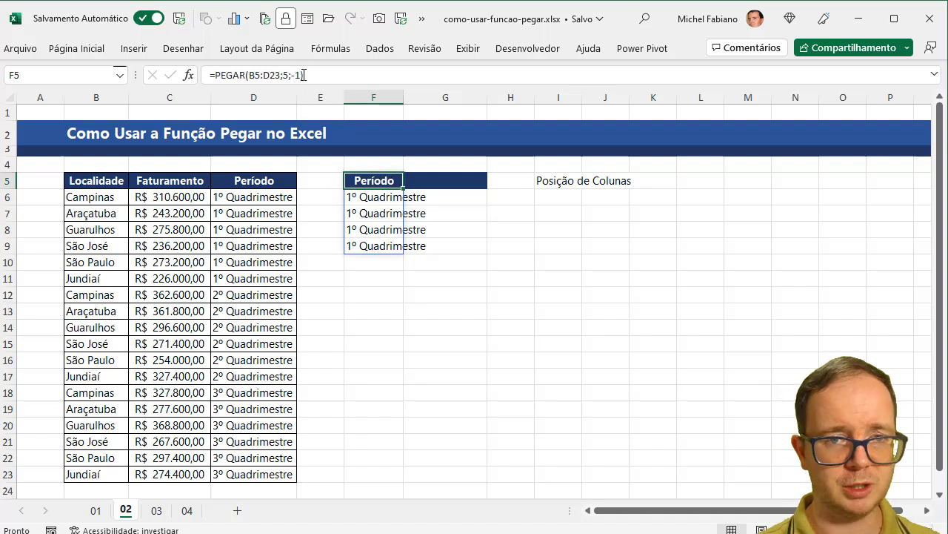
left_click(300, 75)
key("BackSpace")
type("2")
key("Return")
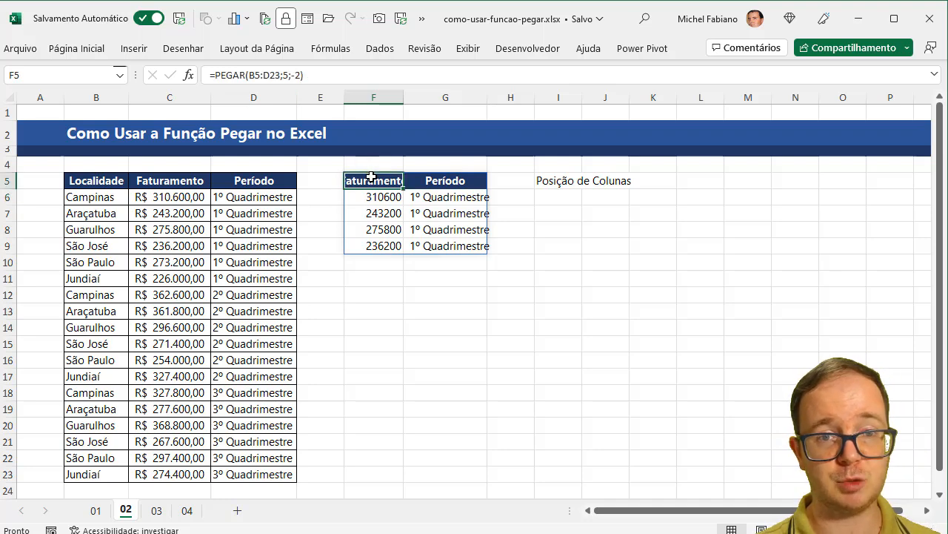
Replace the negative columns argument in F5 with 2, giving =PEGAR(B5:D23;5;2).
left_click(300, 75)
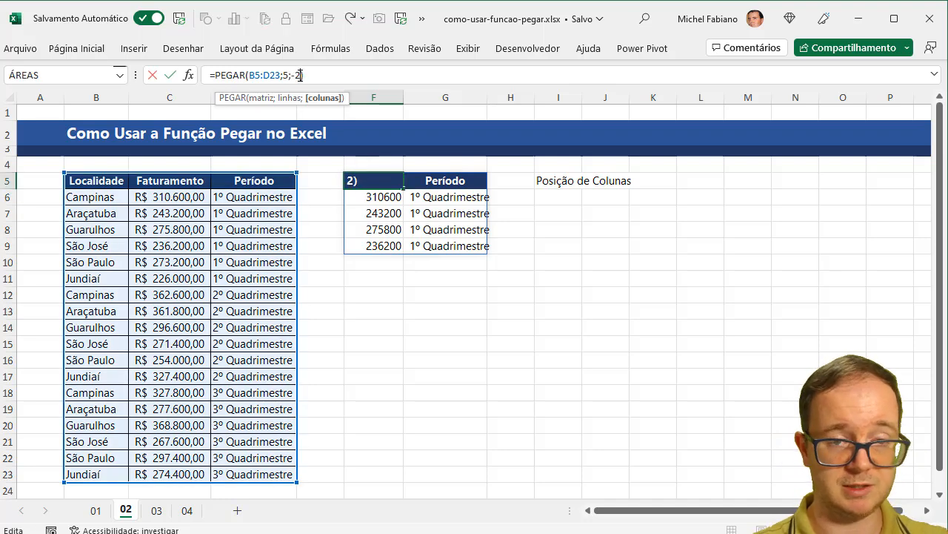
key("BackSpace")
key("BackSpace")
type("2")
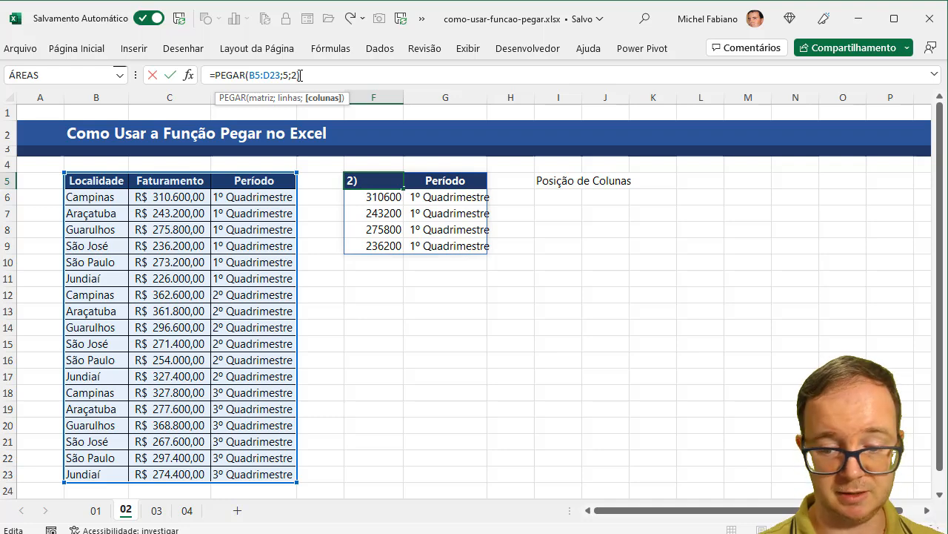
key("Return")
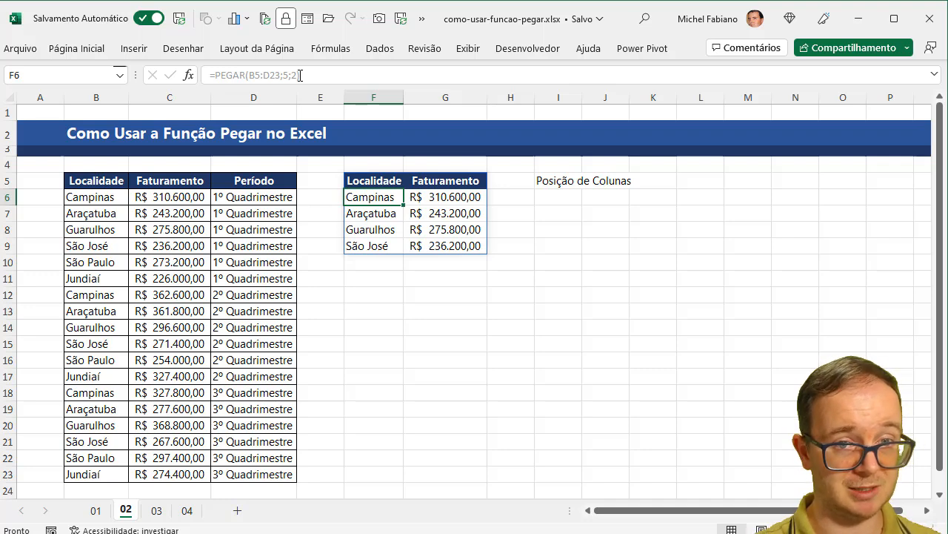
On sheet 03, enter =CLASSIFICARPOR(B6:D23;C6:C23;1) in F7 to sort the table by revenue in ascending order.
left_click(156, 511)
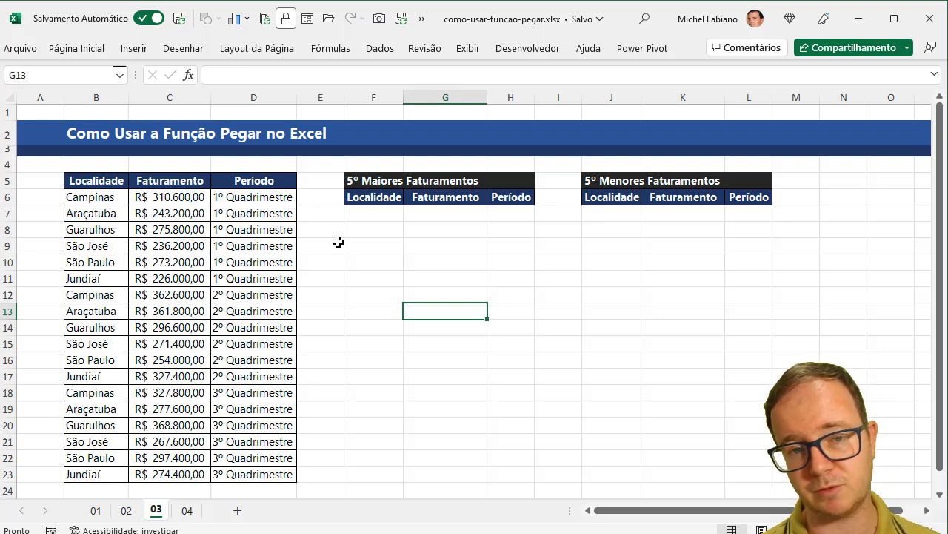
left_click(366, 214)
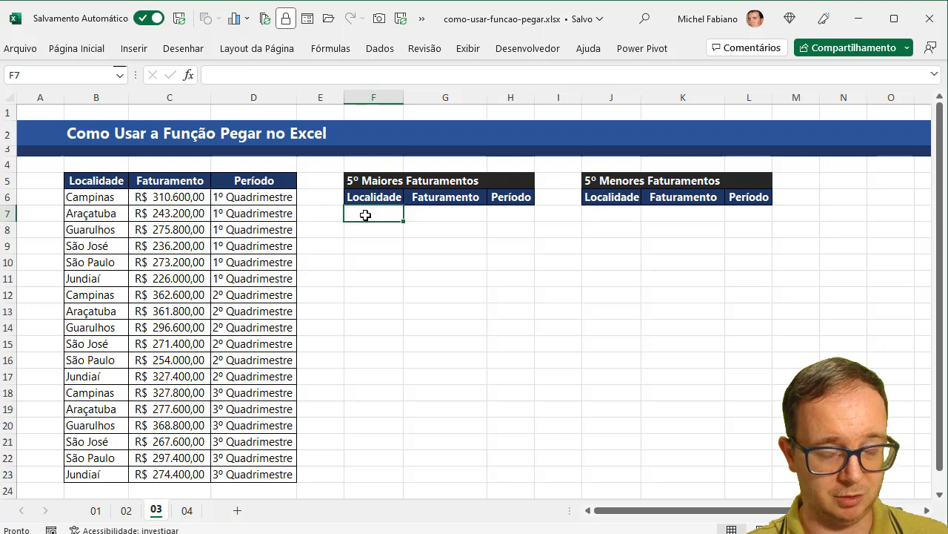
type("=clas")
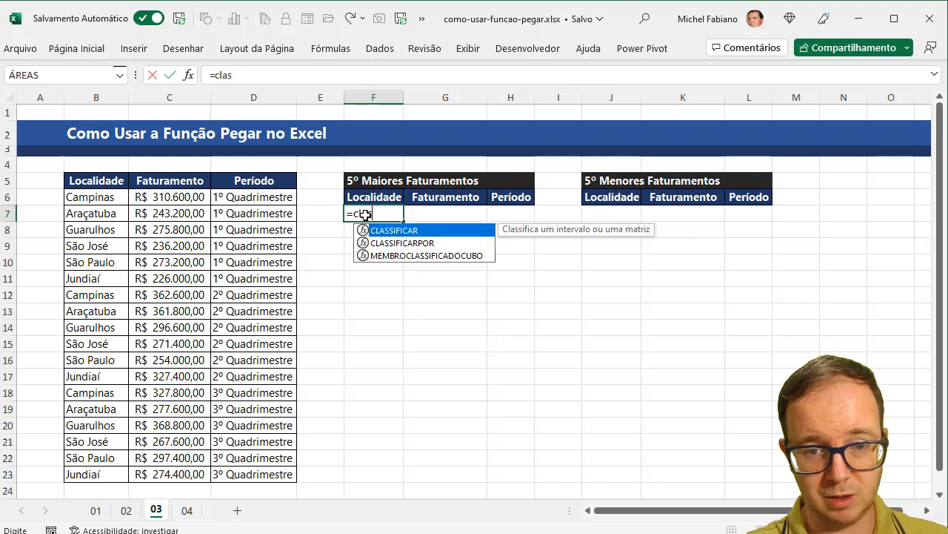
type("sificarpor")
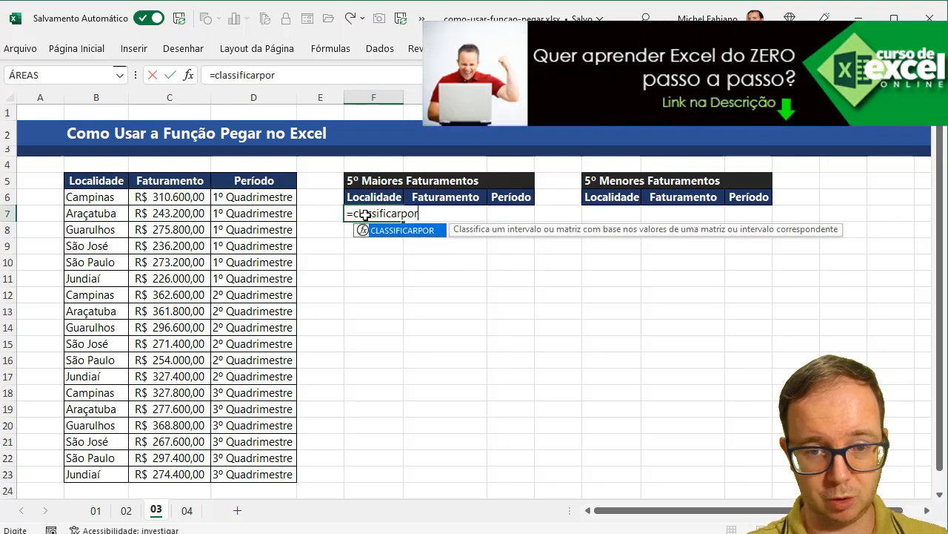
type("(")
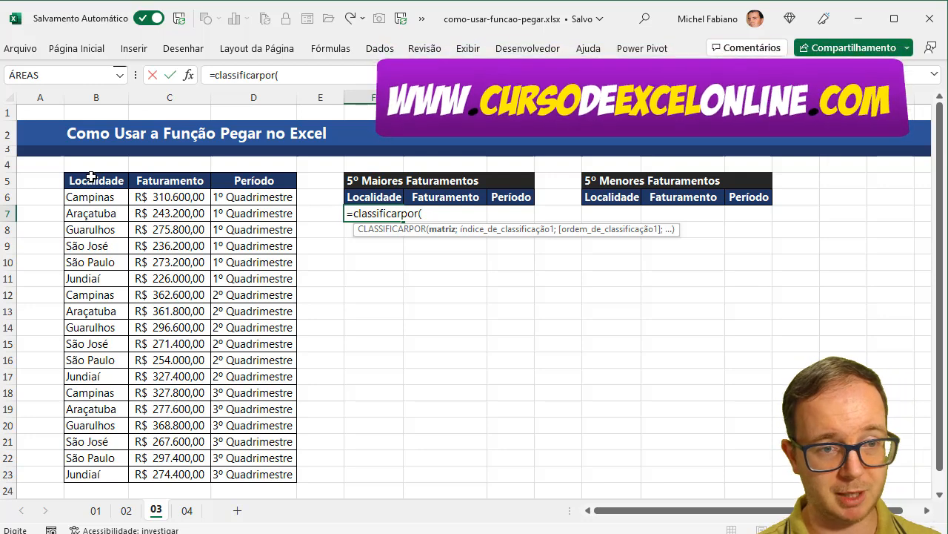
left_click_drag(99, 199, 238, 472)
type(";")
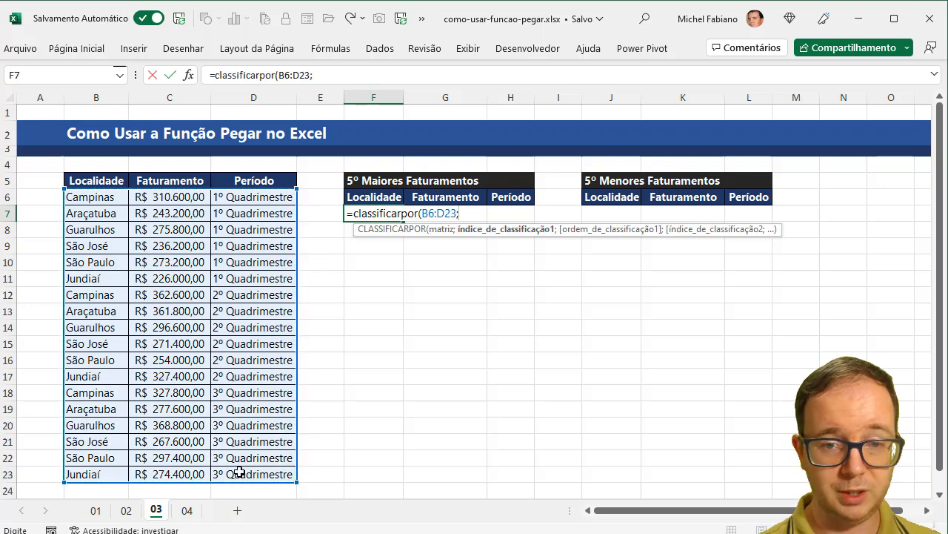
left_click_drag(184, 197, 185, 474)
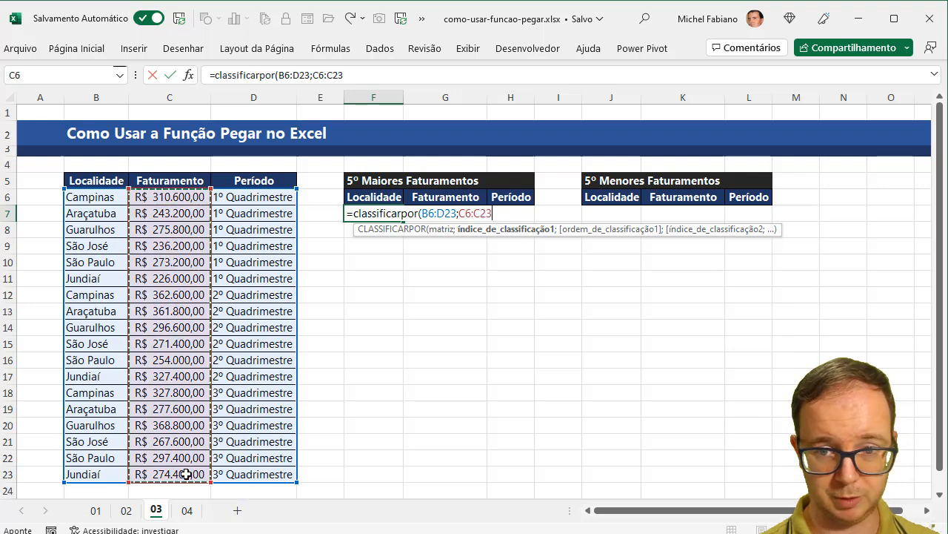
type(";")
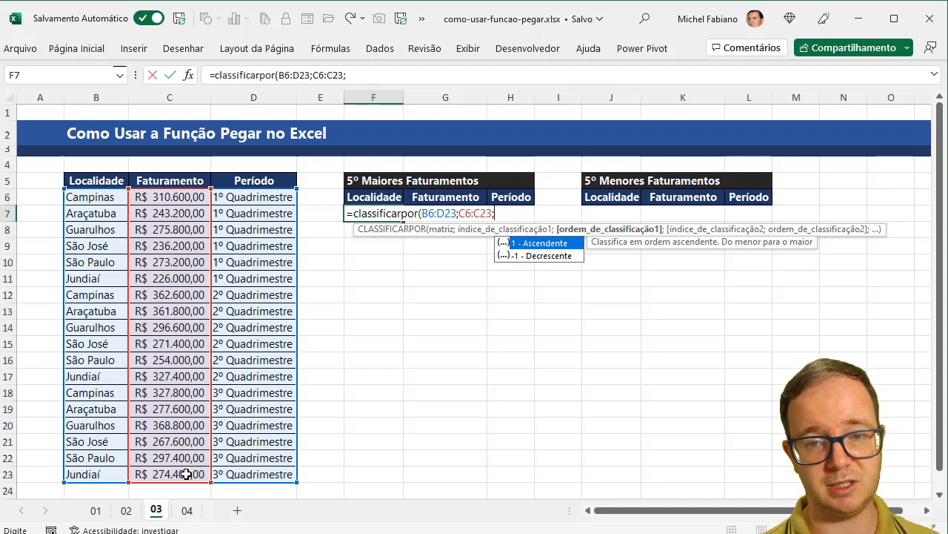
type("1")
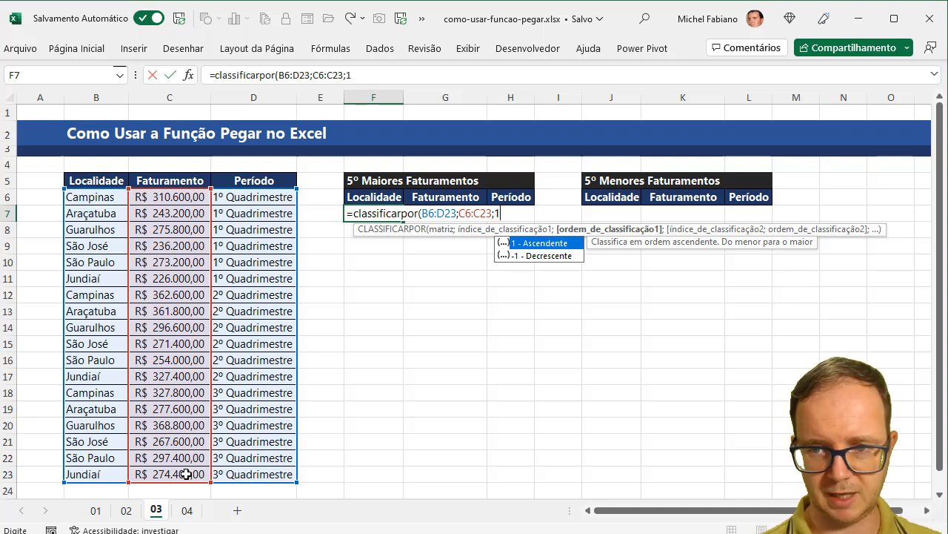
type(")")
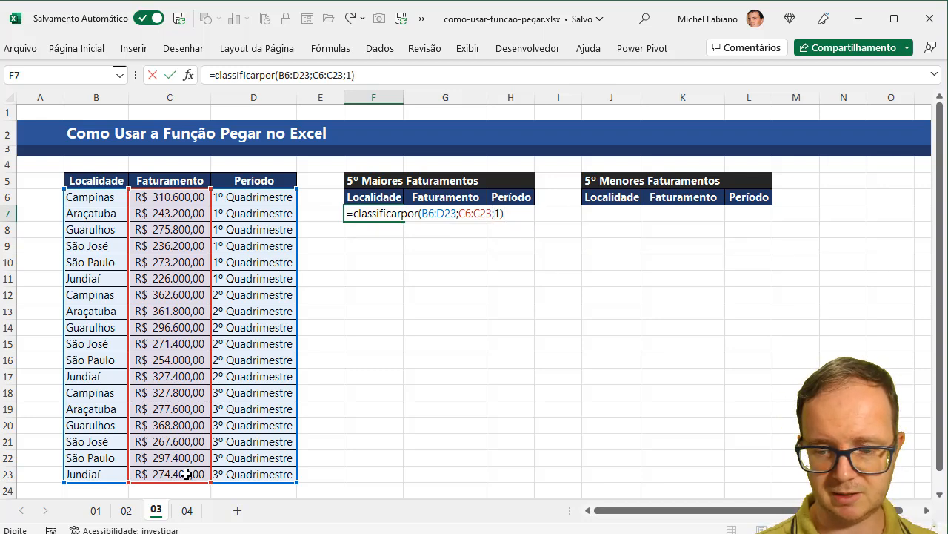
key("Return")
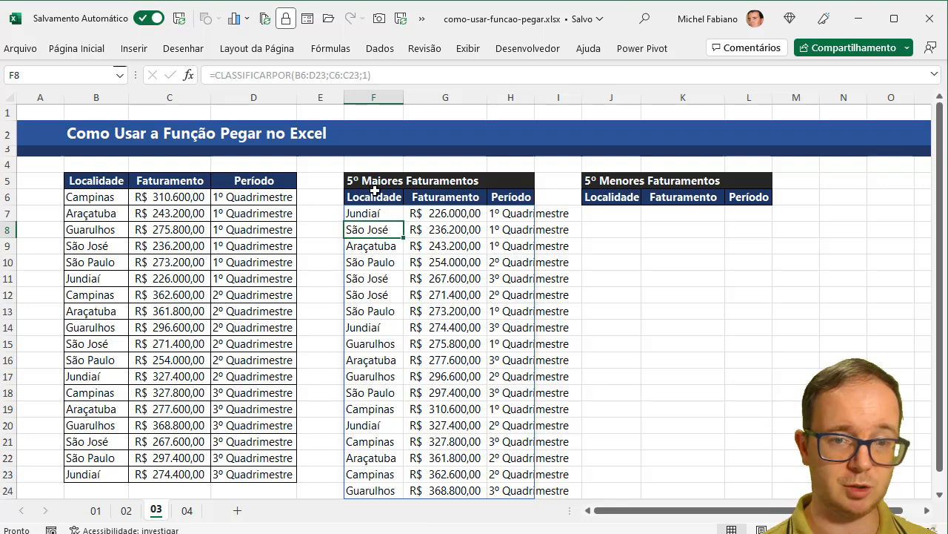
Set the sort order argument of the CLASSIFICARPOR formula in F7 to -1 for descending revenue.
left_click(384, 213)
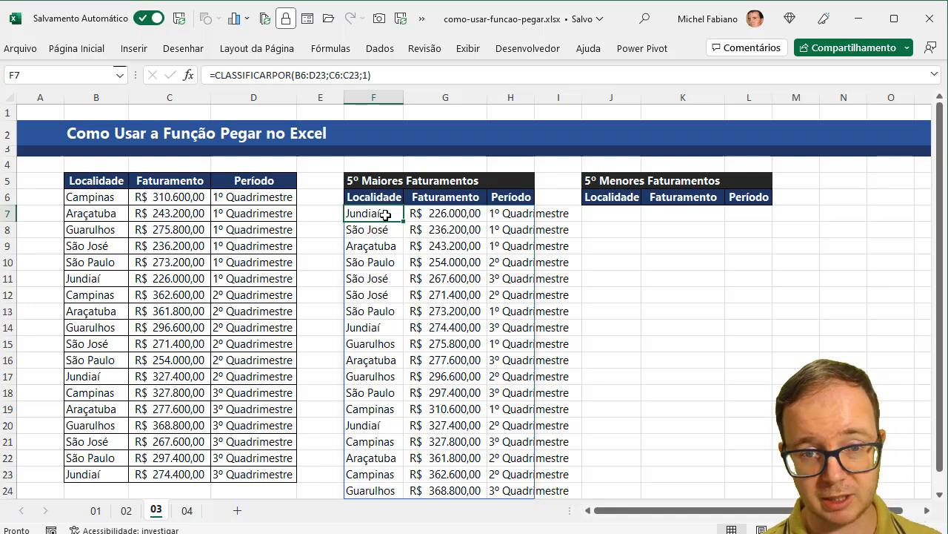
double_click(384, 213)
left_click(516, 214)
type("-")
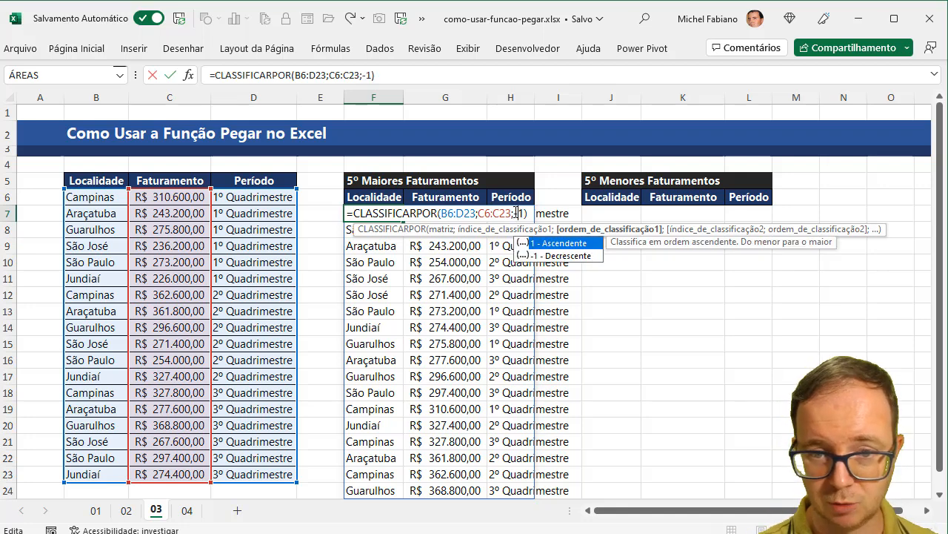
key("Return")
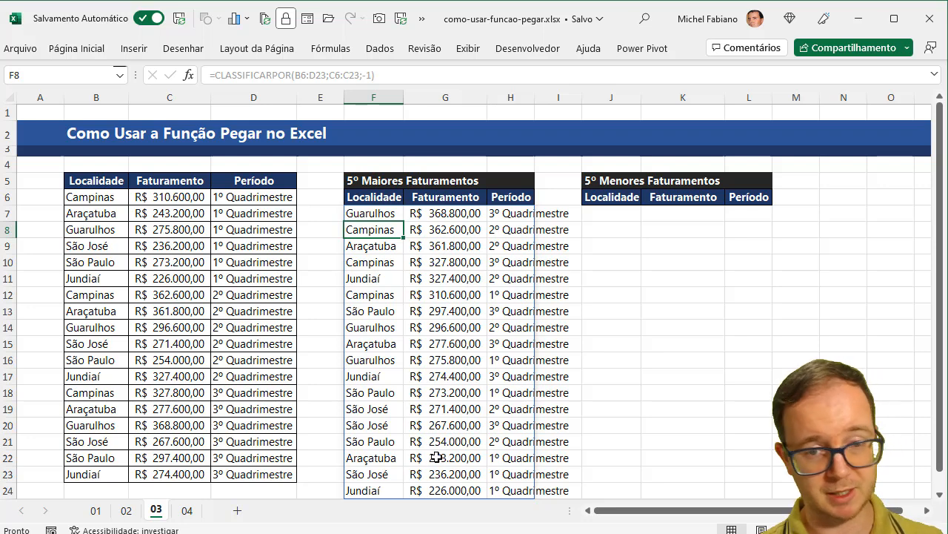
Wrap the F7 formula in PEGAR with 5 rows, giving =PEGAR(CLASSIFICARPOR(B6:D23;C6:C23;-1);5), and autofit column H.
left_click(388, 210)
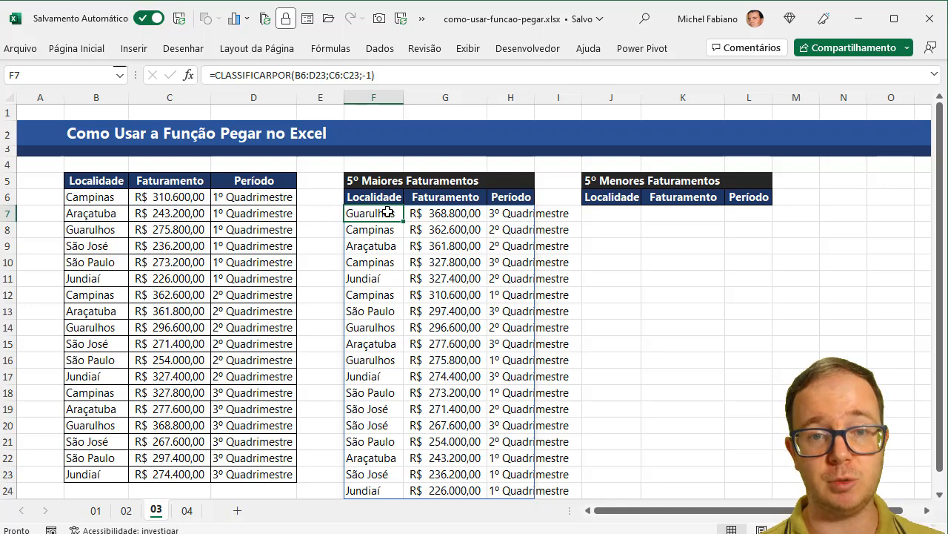
double_click(388, 213)
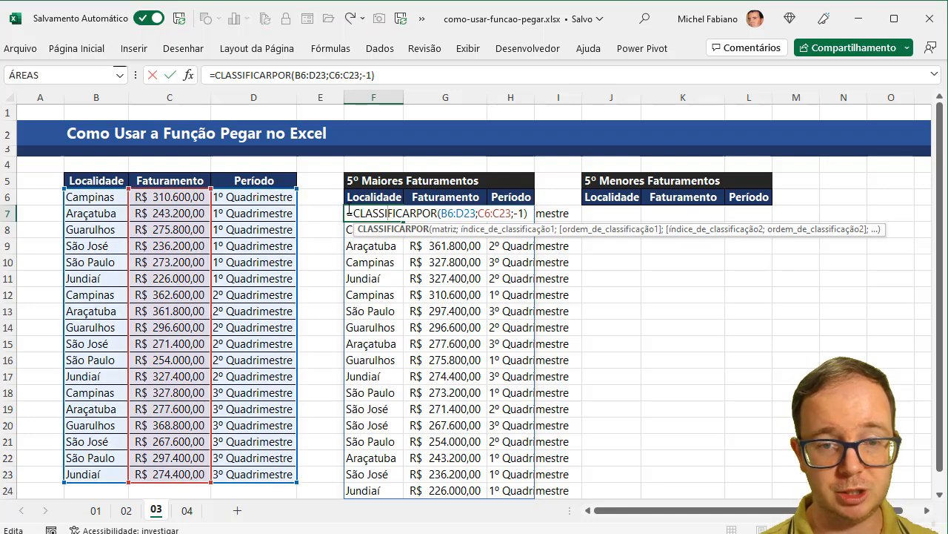
left_click(355, 213)
type("pegar(")
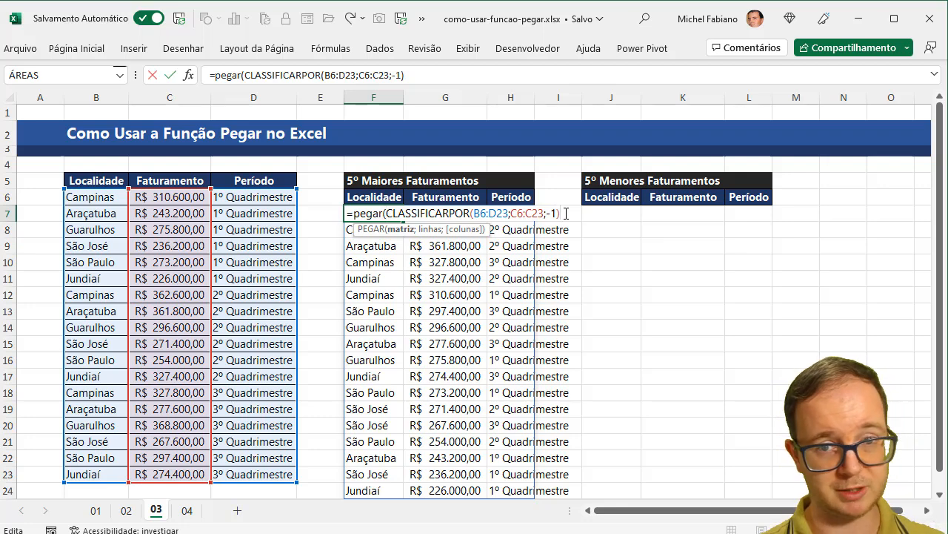
type(";")
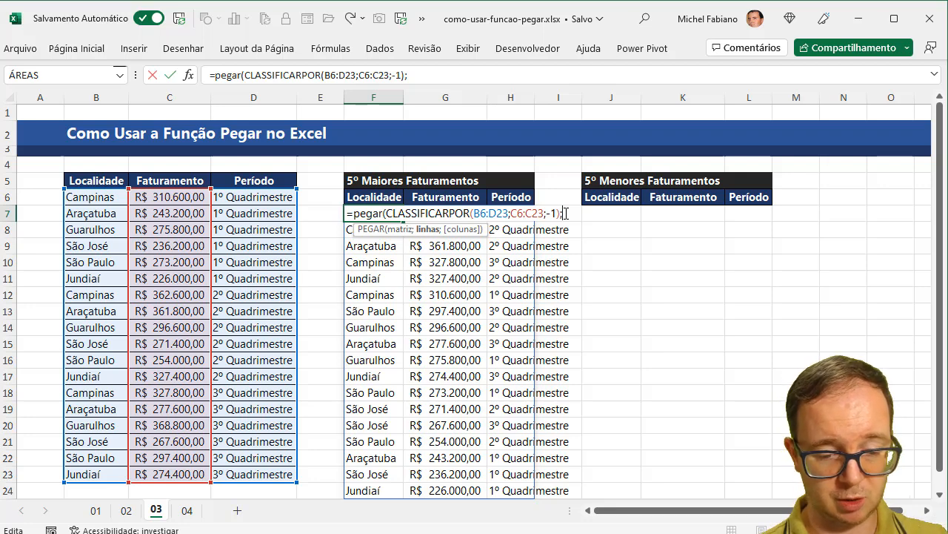
type("5")
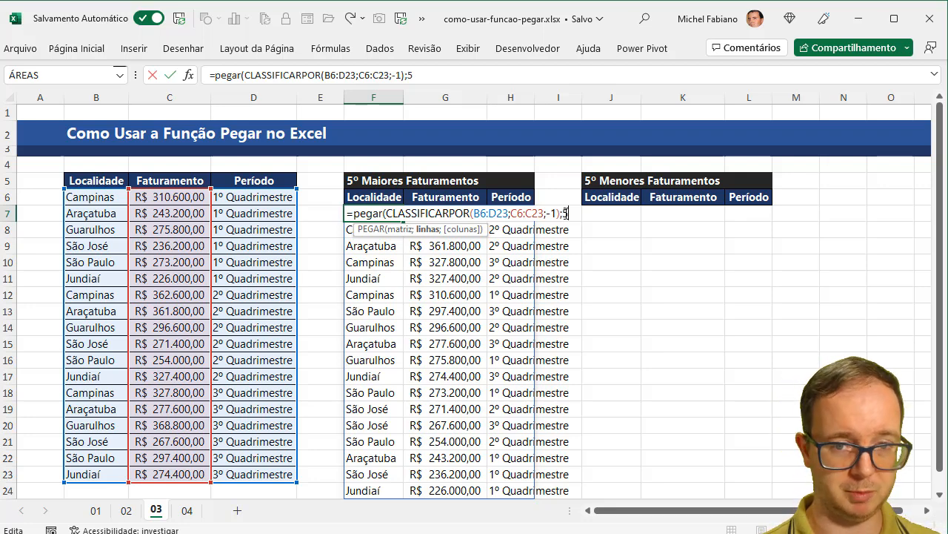
type(")")
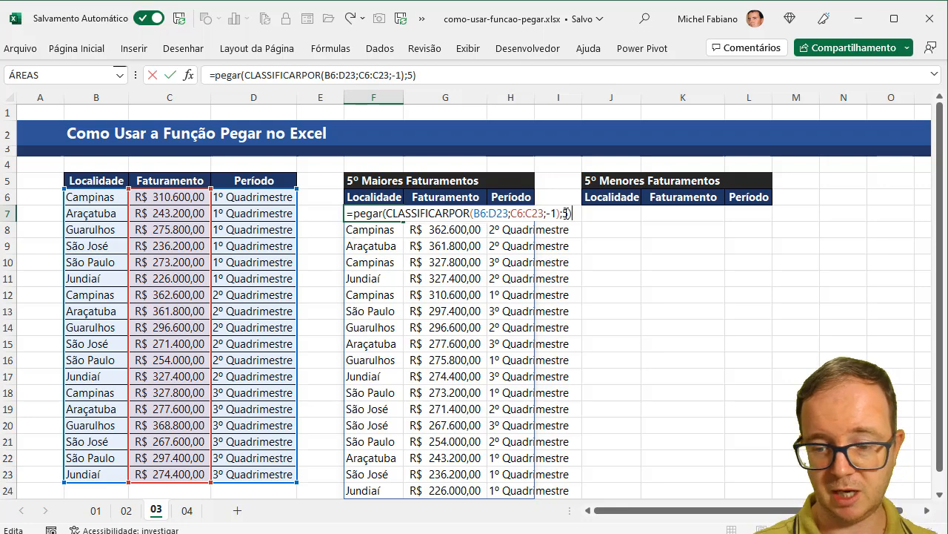
key("Return")
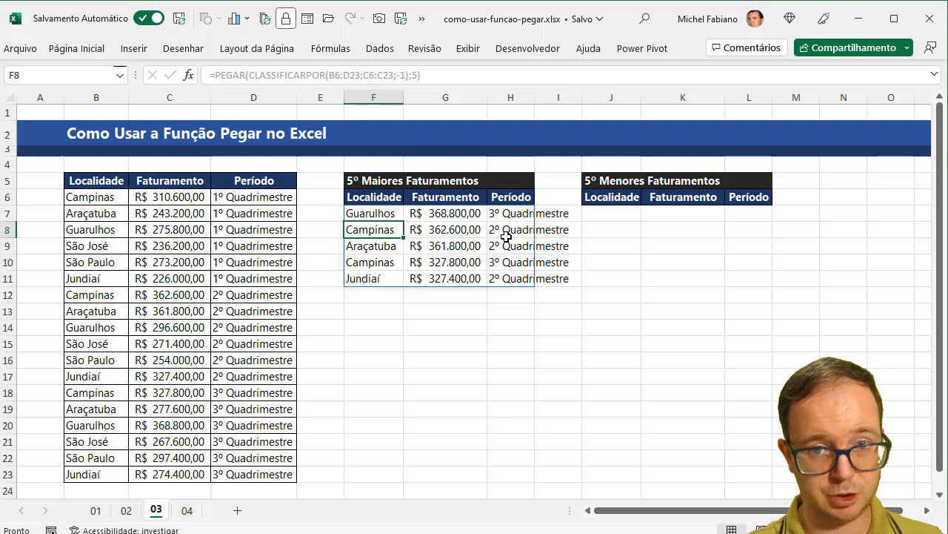
double_click(534, 97)
Enter =CLASSIFICARPOR(B6:D23;C6:C23;1) in J7, under 5º Menores Faturamentos, to sort the table by ascending revenue.
left_click(648, 219)
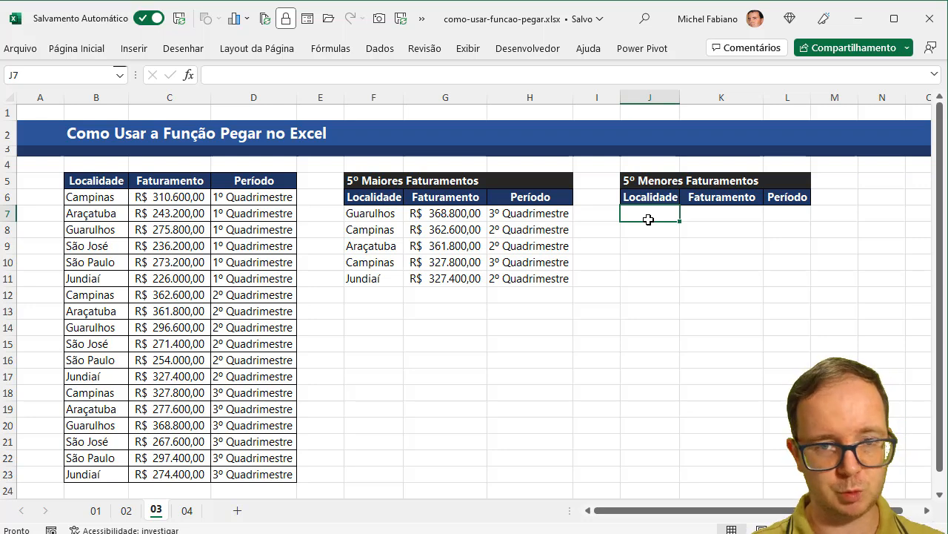
type("=classi")
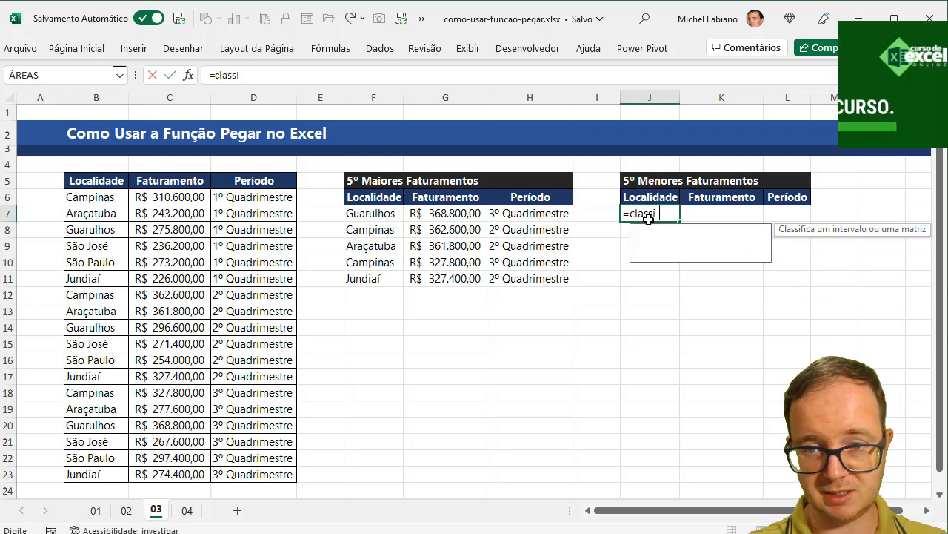
type("ficarpor")
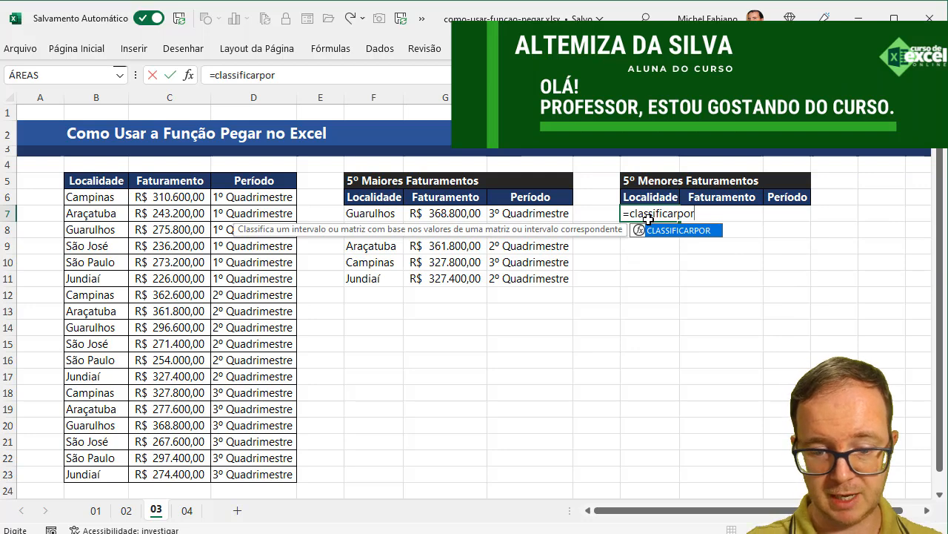
type("(")
left_click(109, 186)
left_click_drag(109, 188, 293, 320)
left_click_drag(97, 195, 255, 472)
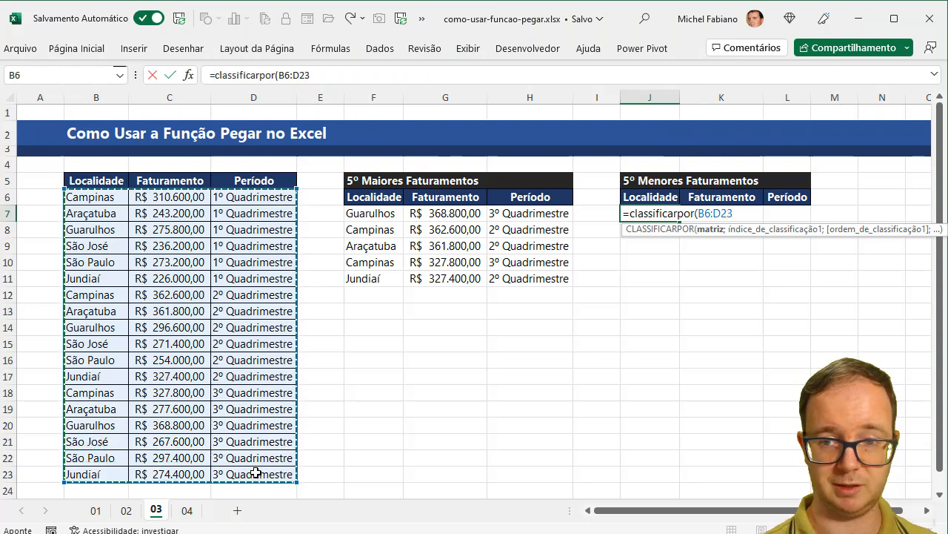
type(";")
left_click_drag(179, 197, 174, 471)
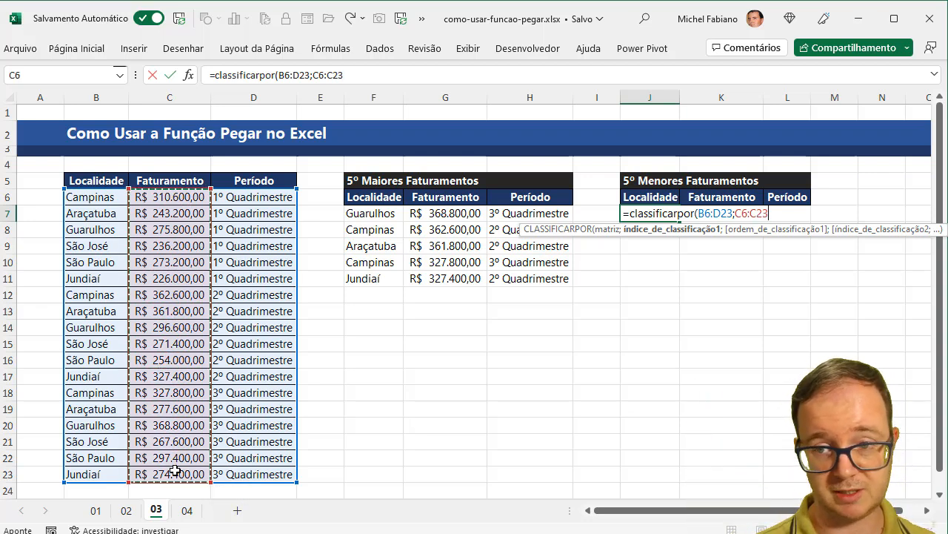
type(";")
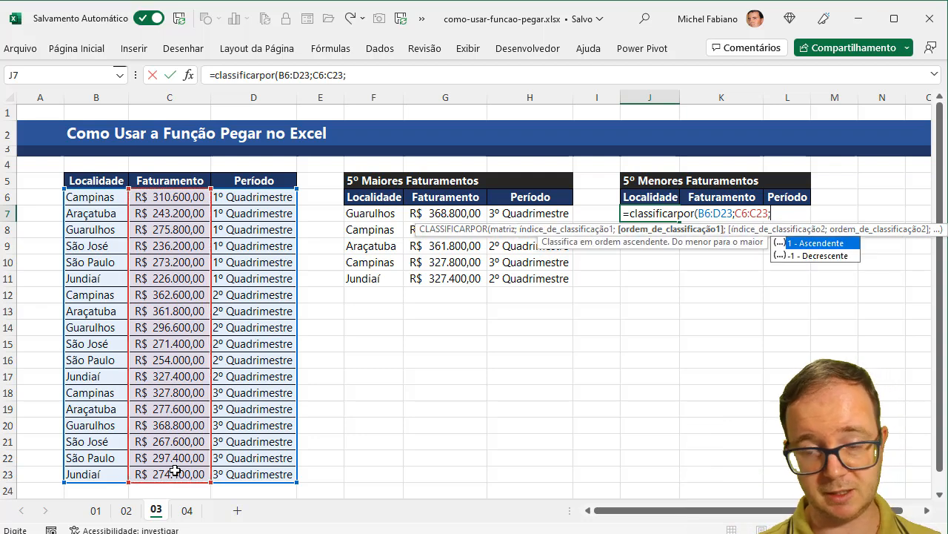
type("1")
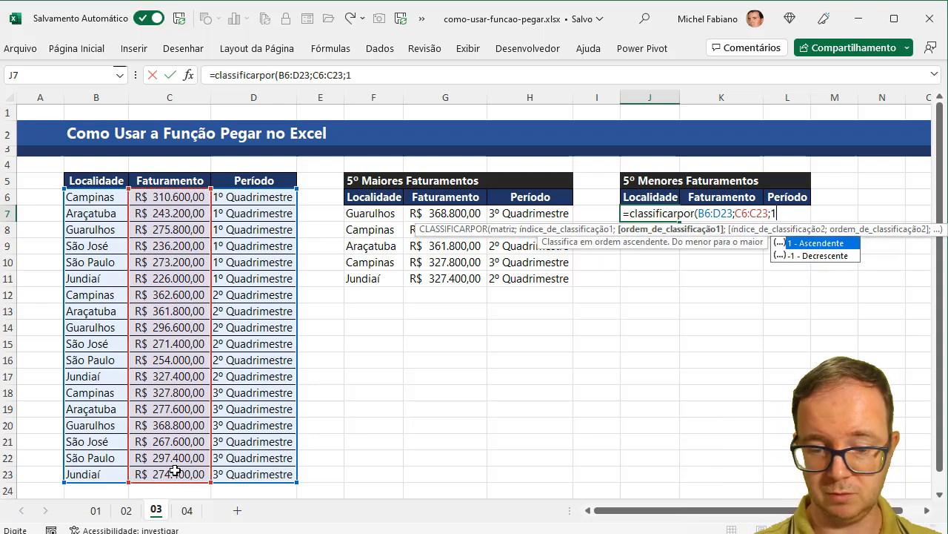
type(")")
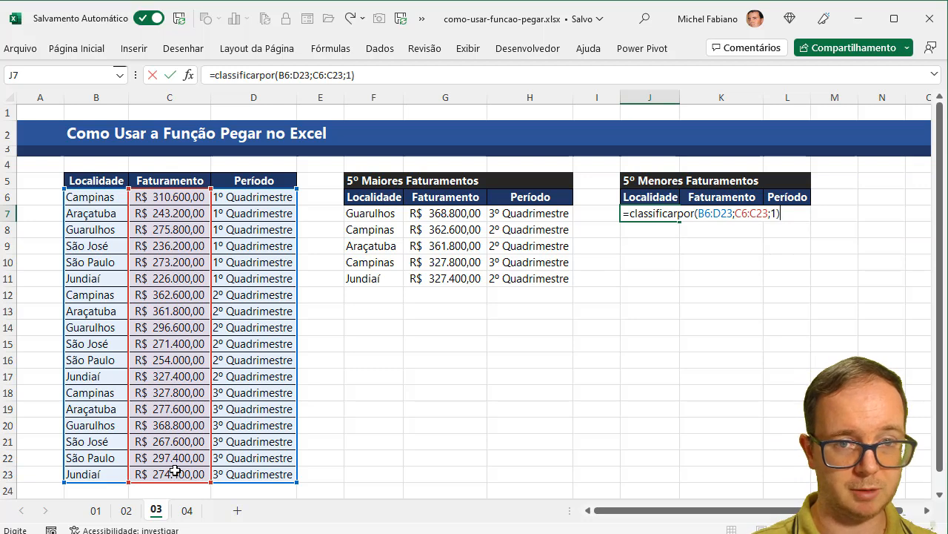
key("Return")
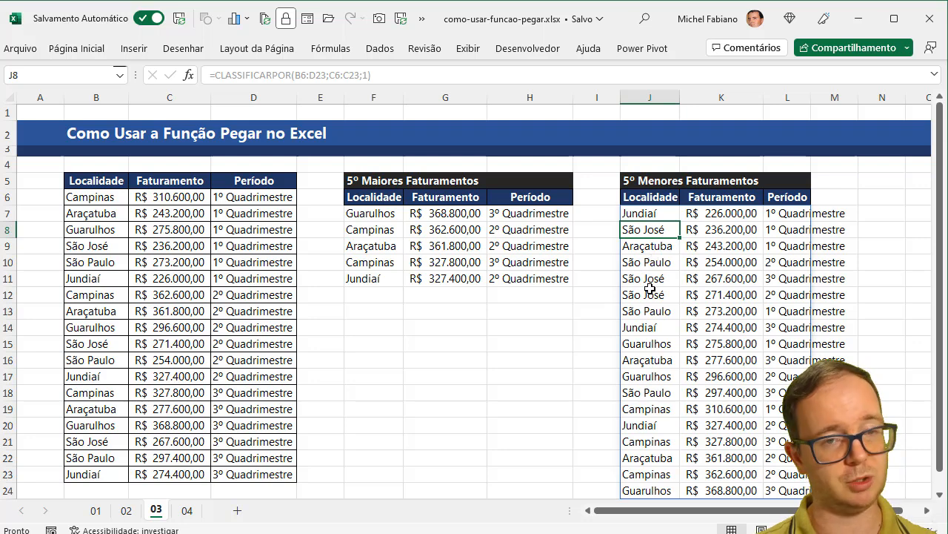
Wrap the J7 formula in PEGAR to keep only the first 5 rows, giving =PEGAR(CLASSIFICARPOR(B6:D23;C6:C23;1);5).
left_click(644, 215)
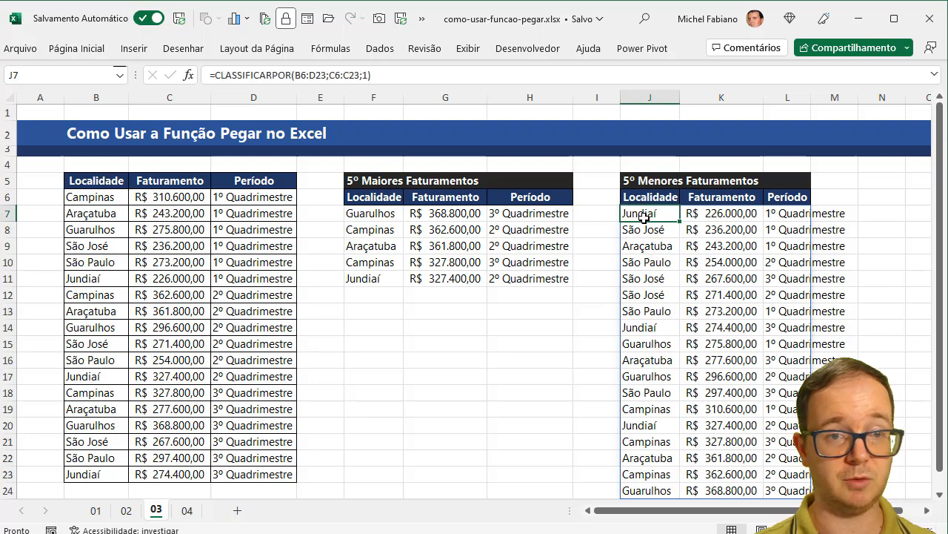
left_click(216, 76)
type("pegar(")
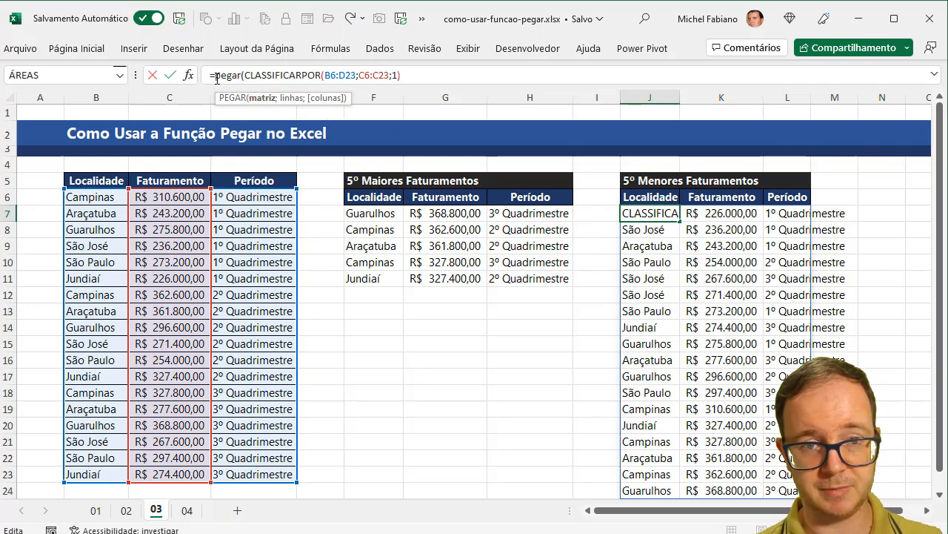
left_click(406, 75)
type(";5)")
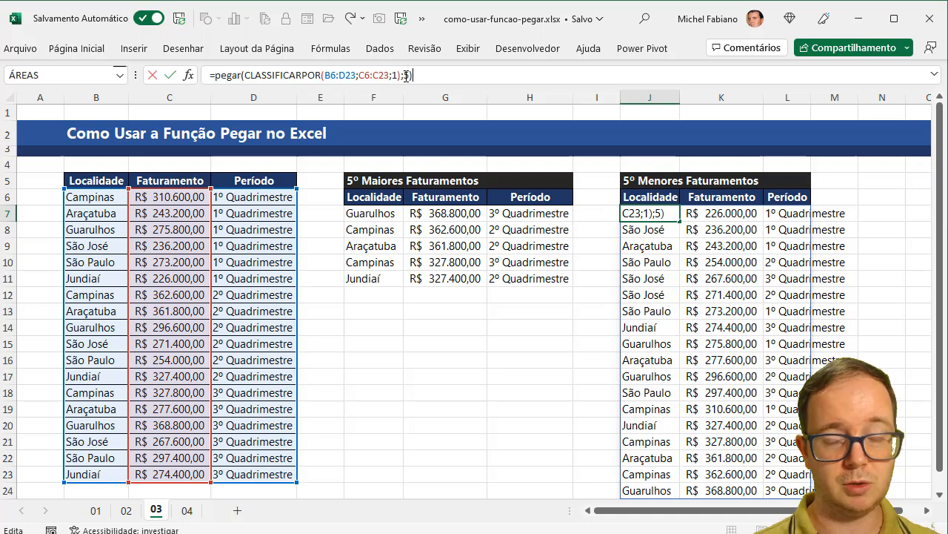
key("Return")
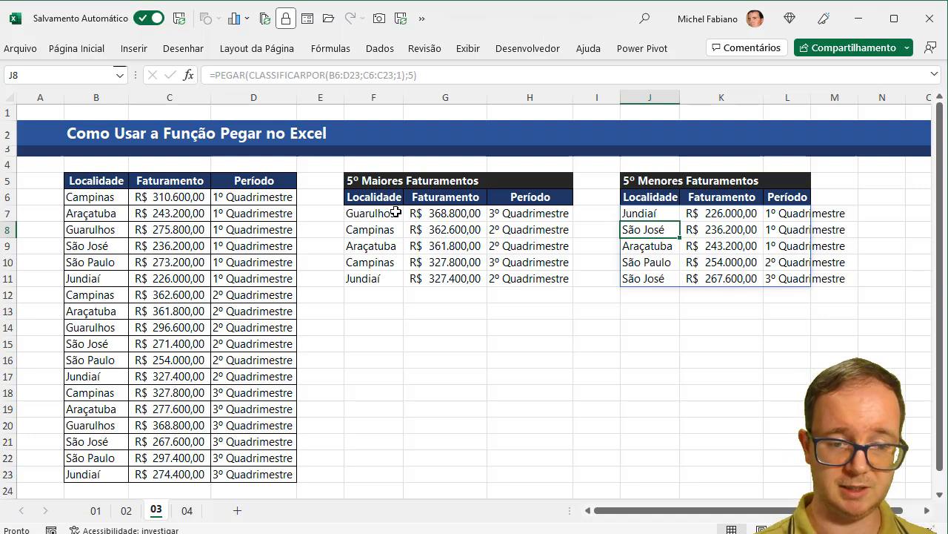
On sheet 04, alternate the Ranking de Faturamento option between Maiores and Menores to examine how the table and chart respond.
left_click(184, 517)
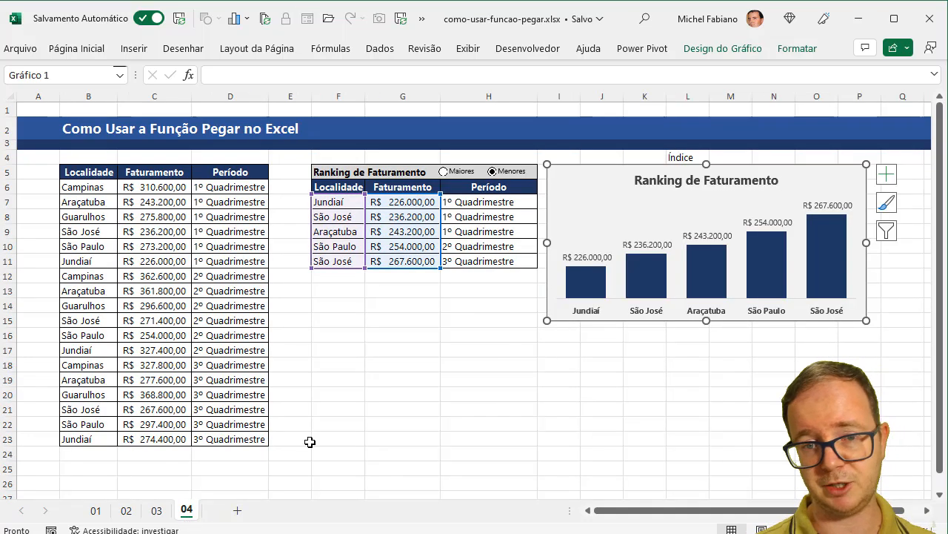
left_click(387, 397)
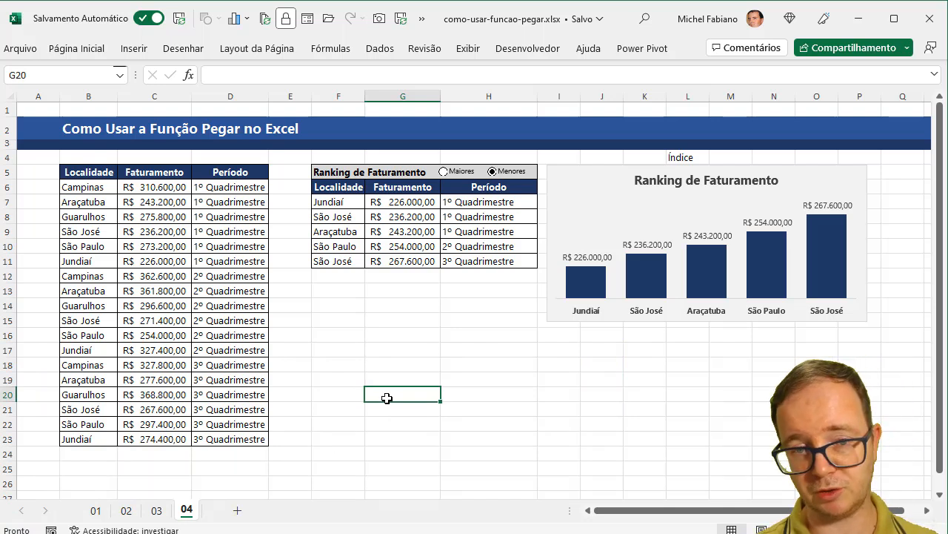
left_click(445, 174)
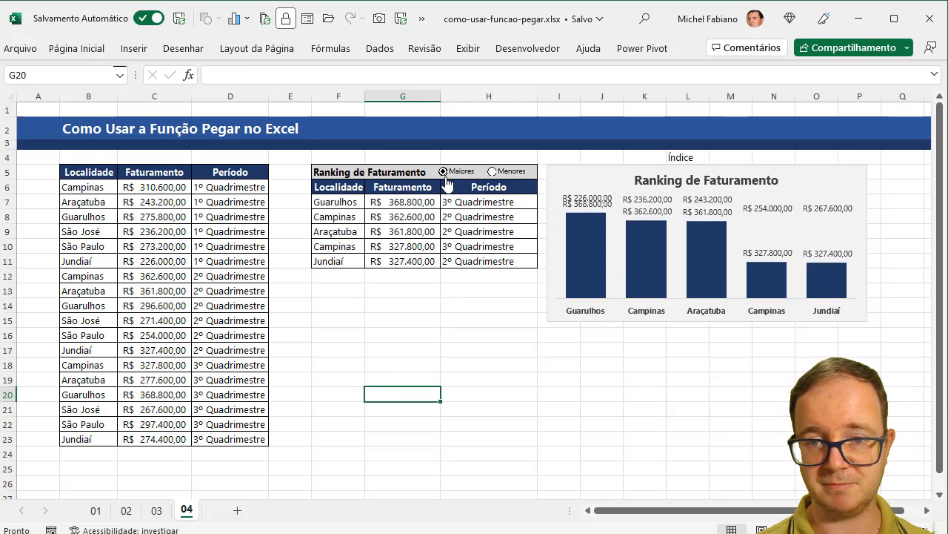
left_click(493, 173)
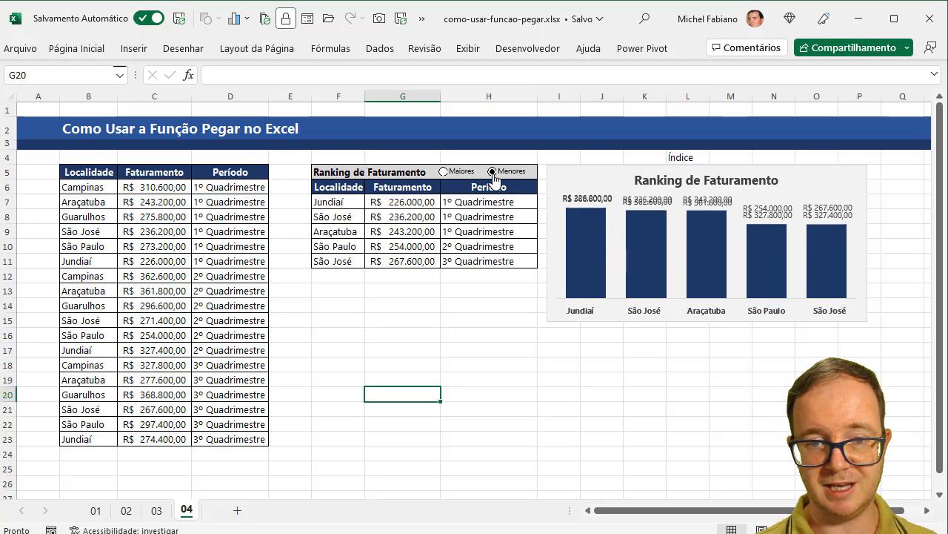
left_click(157, 510)
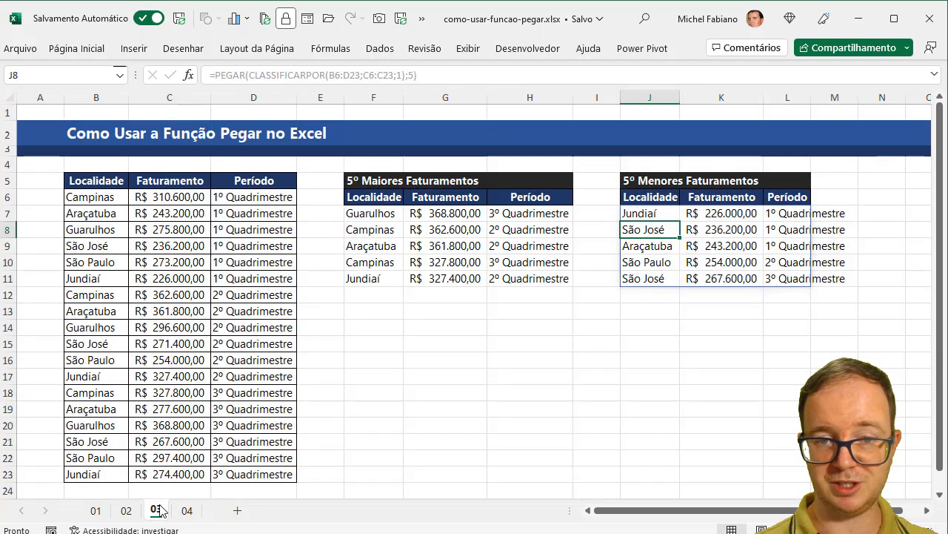
left_click(187, 509)
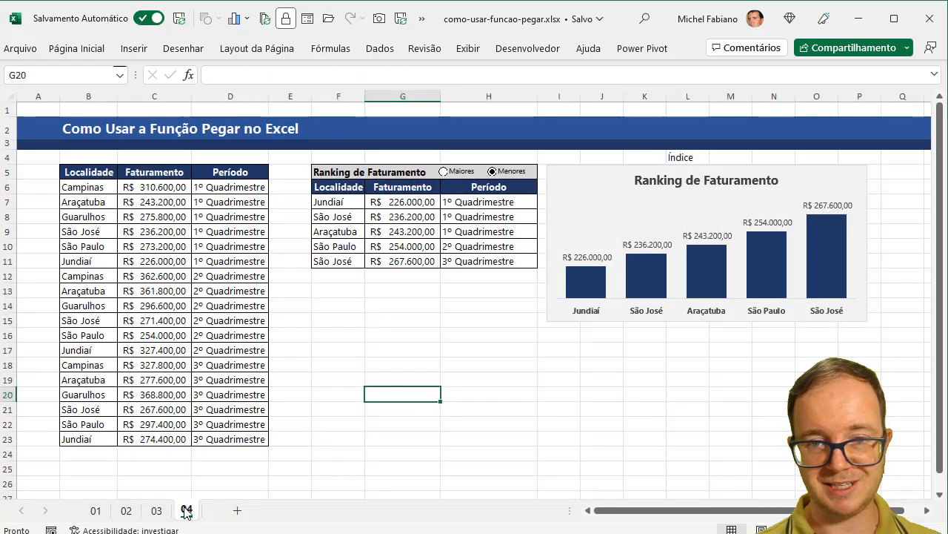
left_click(445, 173)
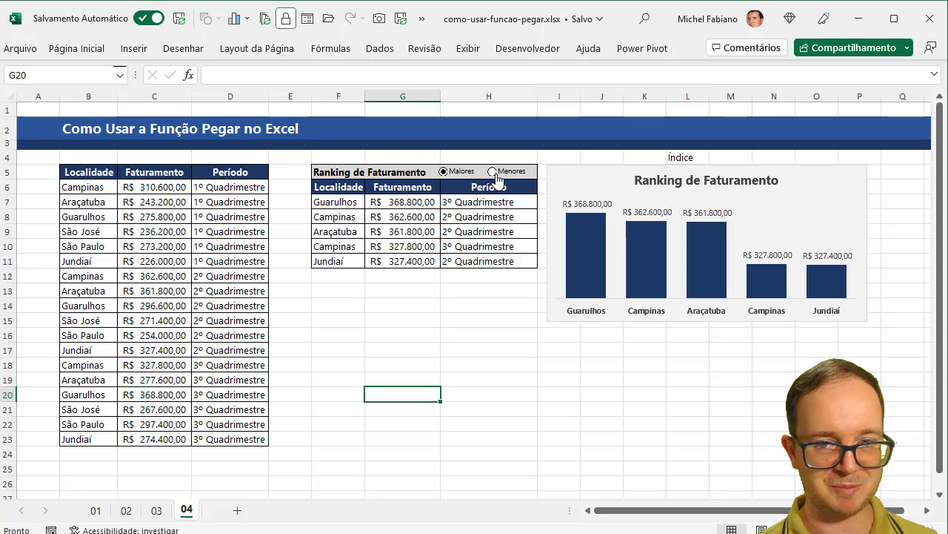
left_click(494, 173)
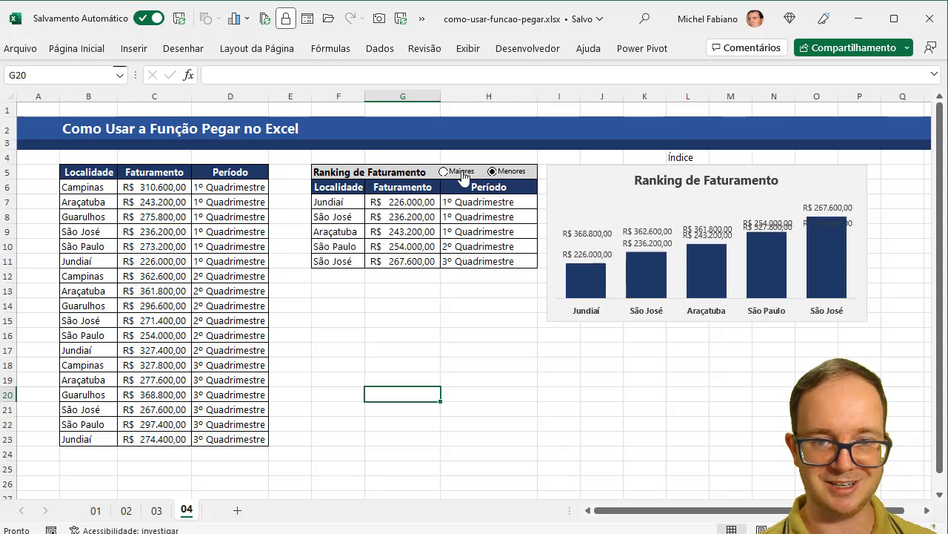
left_click(445, 172)
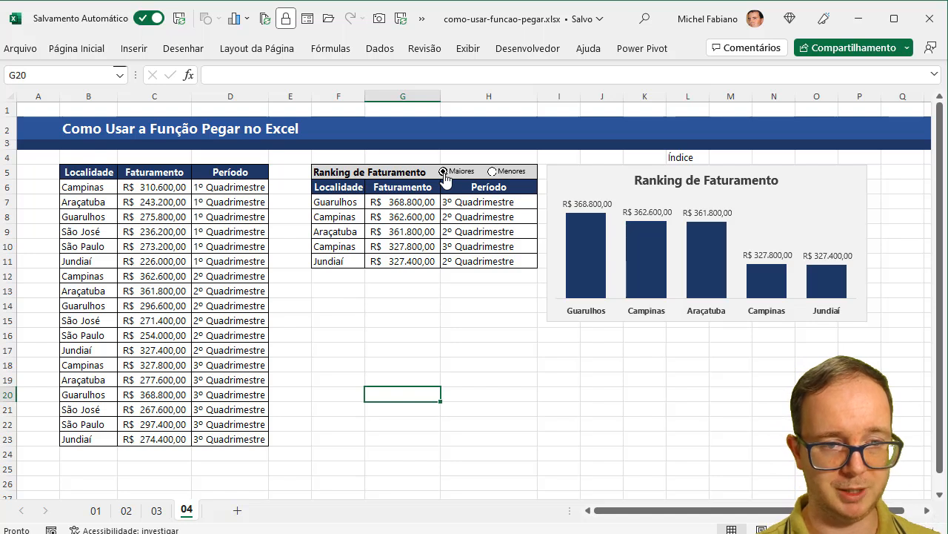
Copy the table B5:D23 from sheet 04 to cell B2 of a new sheet and autofit columns B to D.
left_click_drag(85, 171, 226, 443)
key("ctrl+c")
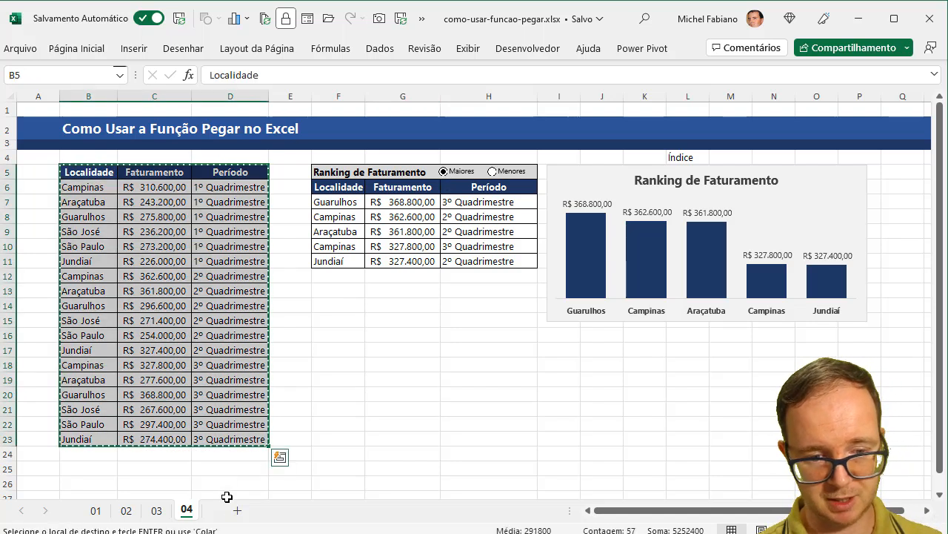
left_click(237, 510)
left_click(91, 127)
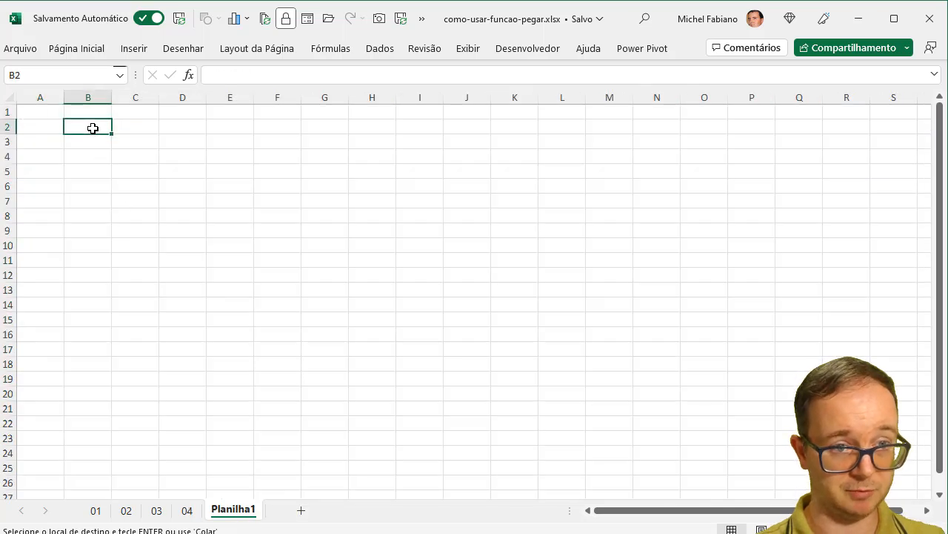
key("ctrl+v")
double_click(110, 95)
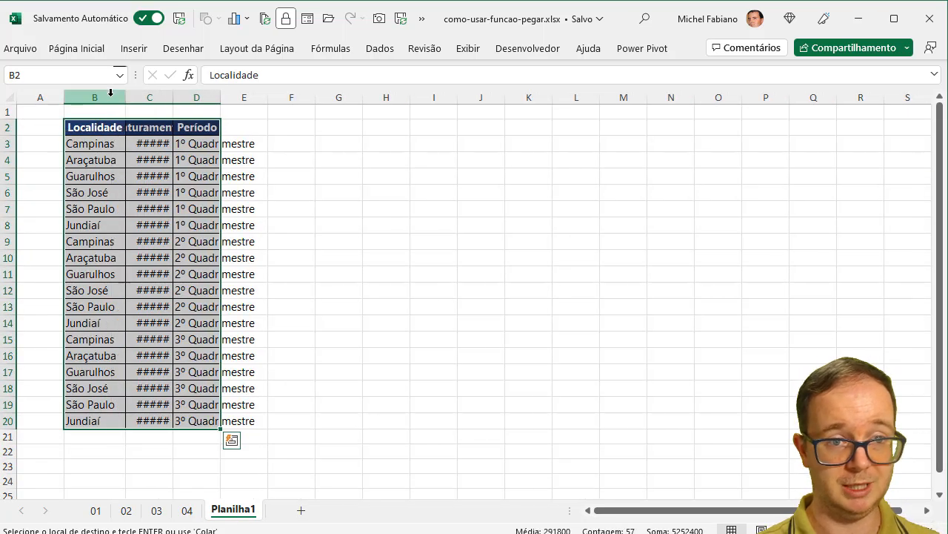
double_click(172, 95)
double_click(255, 95)
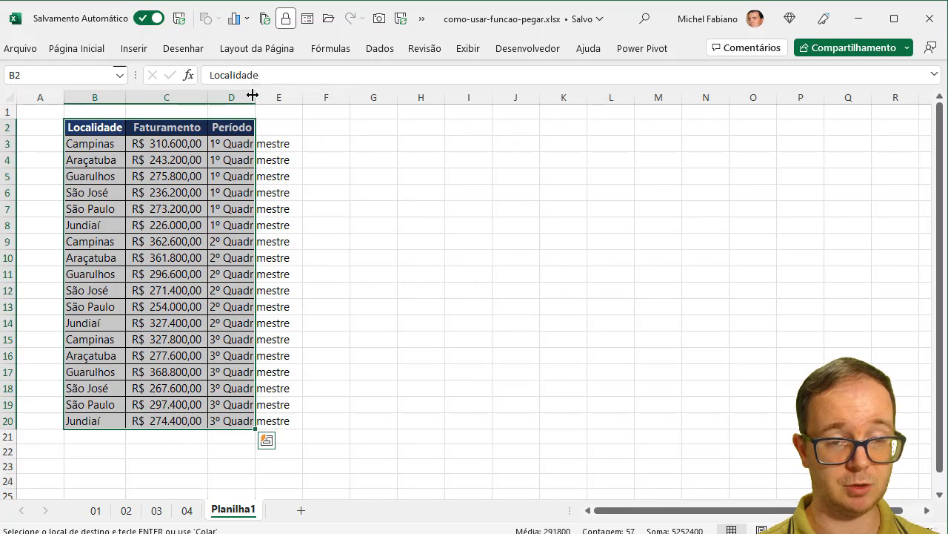
Copy the header row B2:D2 to F2 and autofit columns F to H.
left_click_drag(107, 127, 252, 127)
key("ctrl+c")
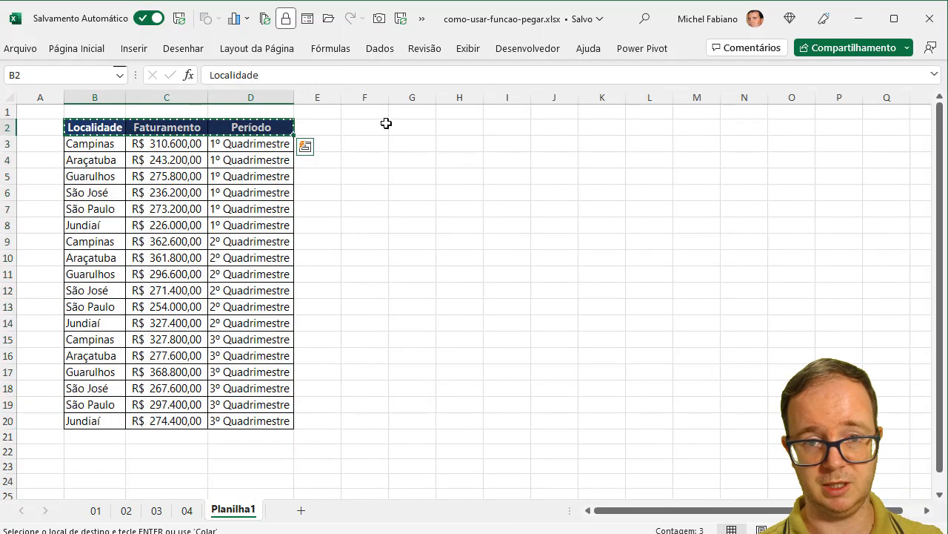
left_click(376, 126)
key("ctrl+v")
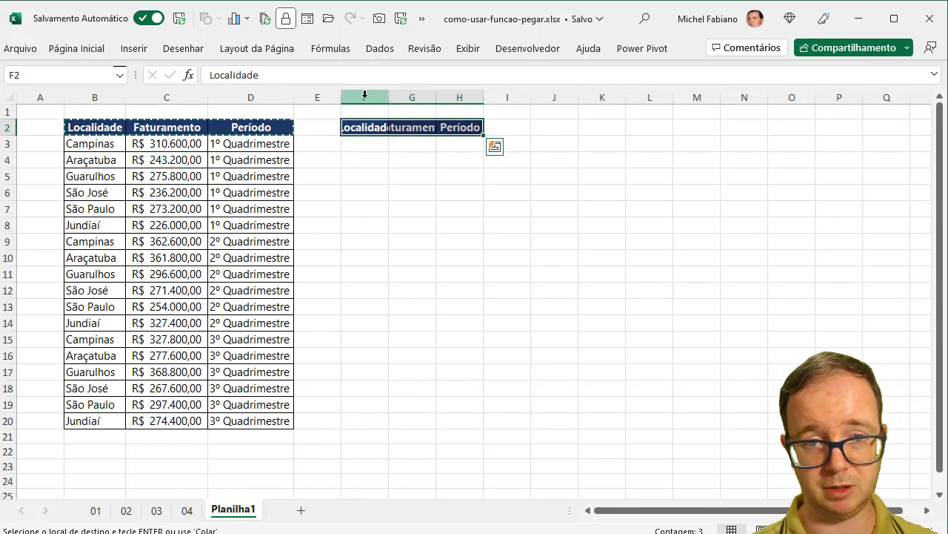
left_click_drag(365, 97, 460, 97)
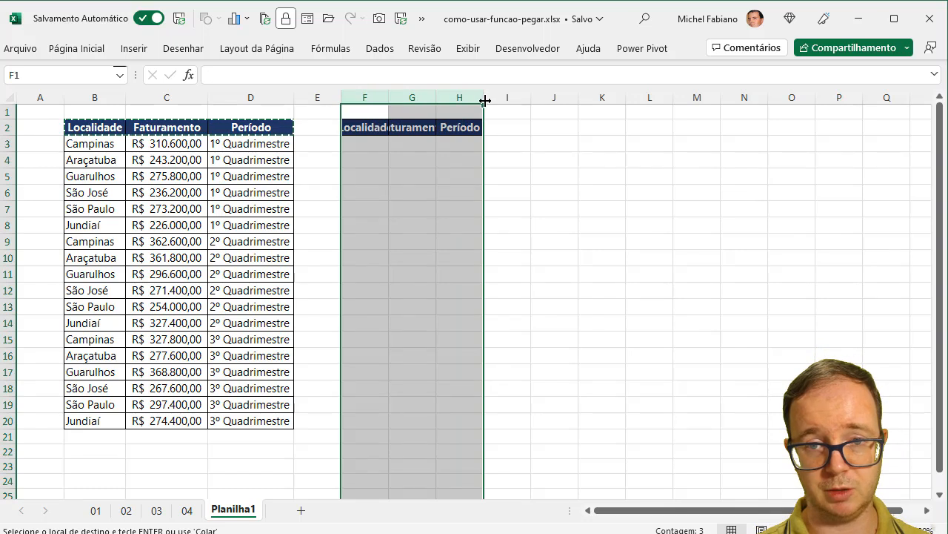
double_click(483, 97)
Move the copied headers down to F3:H3 and enter the title "Ranking de Faturamento" in F2.
left_click(389, 126)
left_click_drag(389, 126, 482, 152)
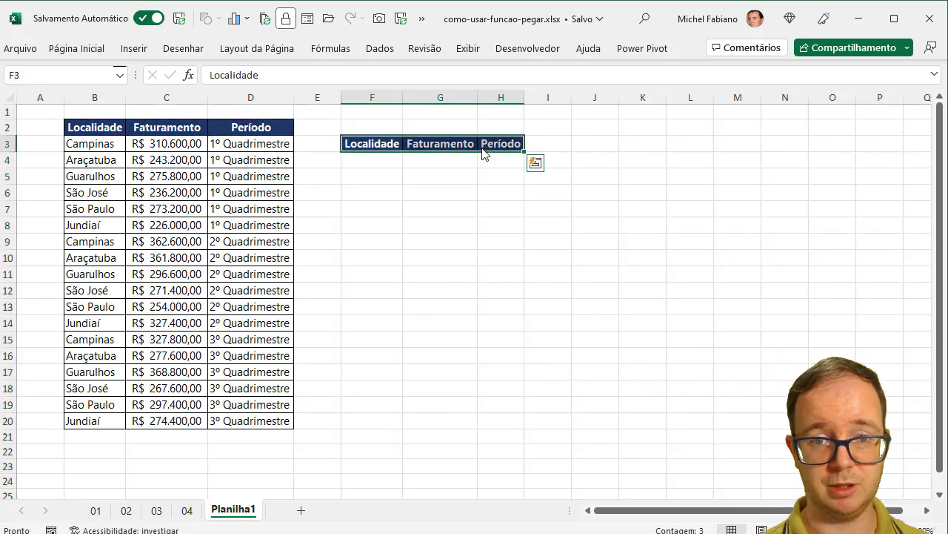
left_click(369, 130)
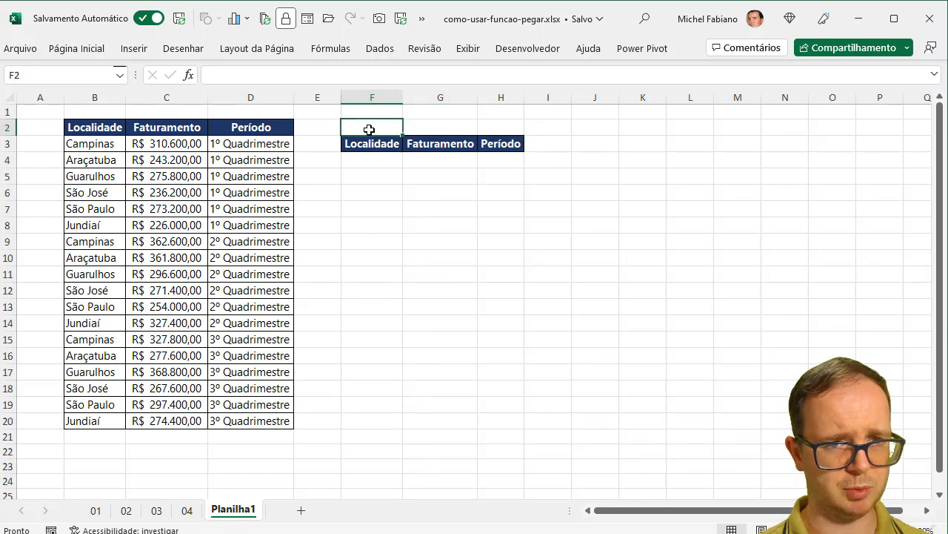
type("ra")
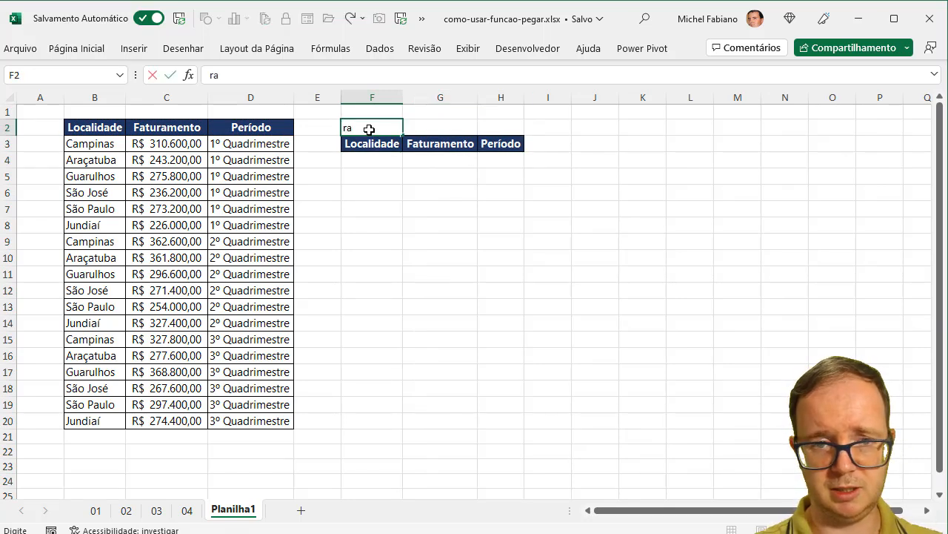
type("nking")
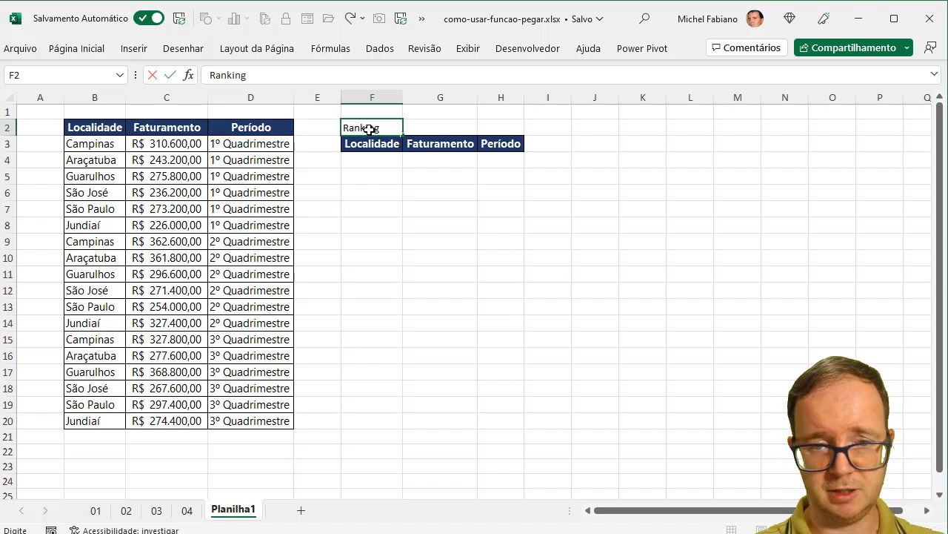
type(" de Fatyr")
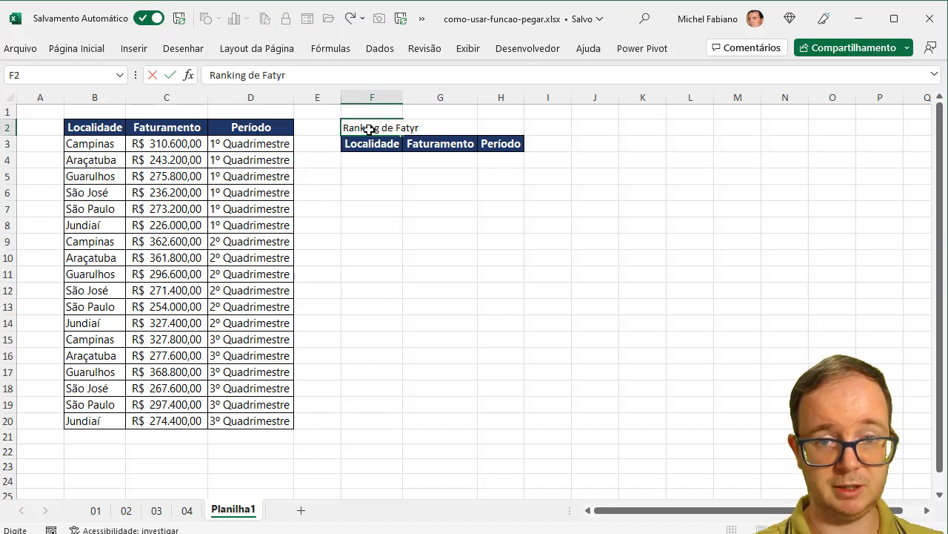
type("ammento")
key("Return")
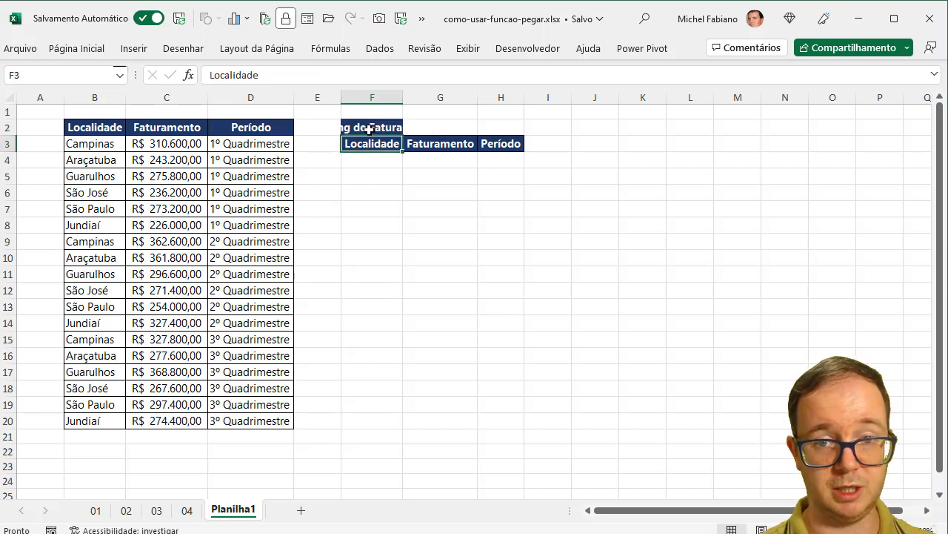
Format the title range F2:H2 with a near-black fill, white text and left alignment.
left_click_drag(369, 129, 499, 125)
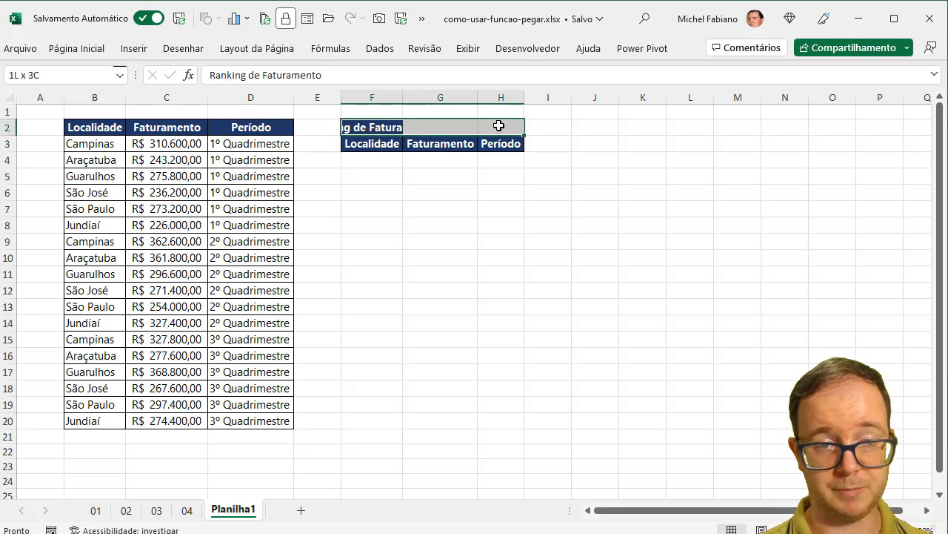
left_click(77, 48)
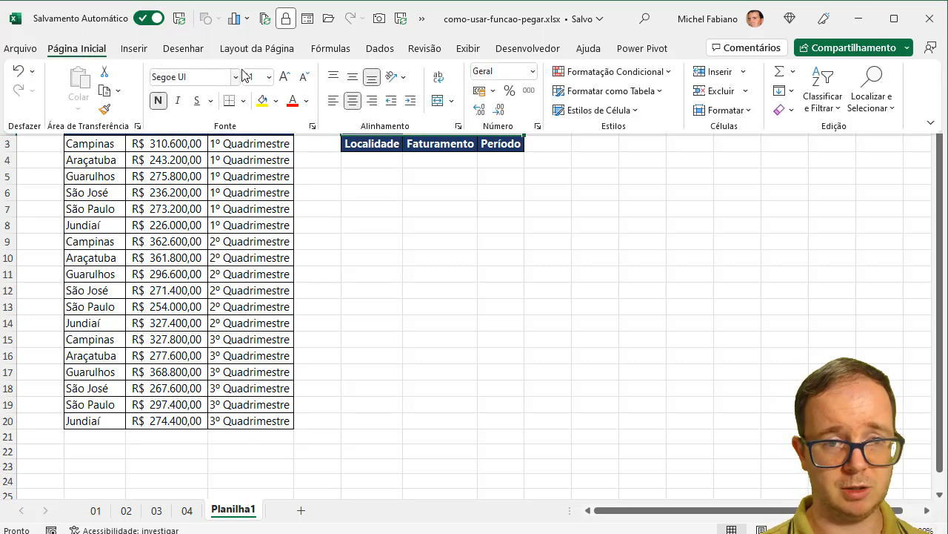
left_click(275, 108)
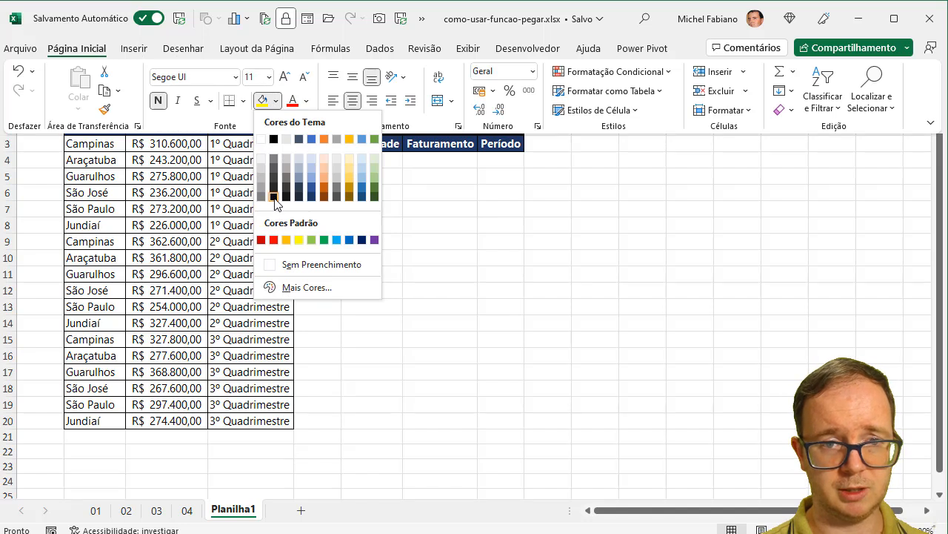
left_click(277, 201)
left_click(306, 101)
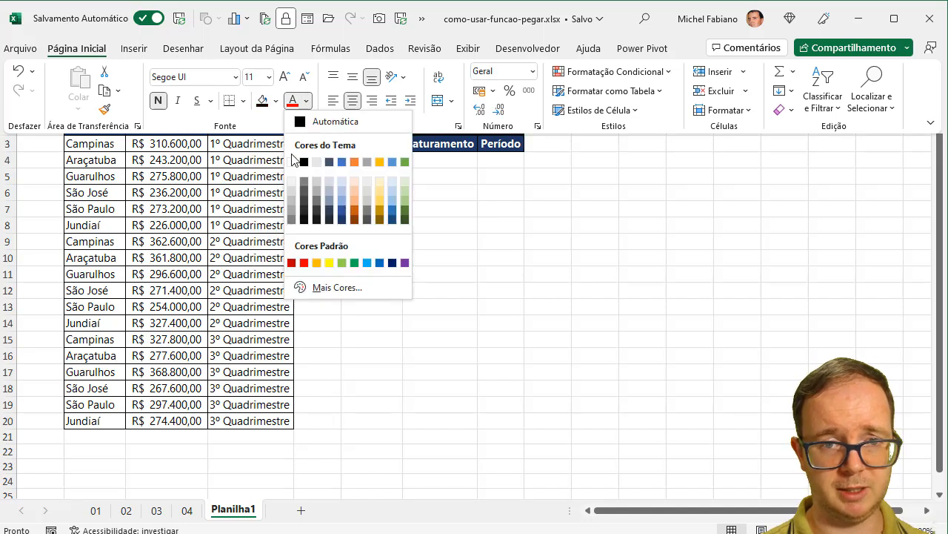
left_click(292, 163)
left_click(333, 100)
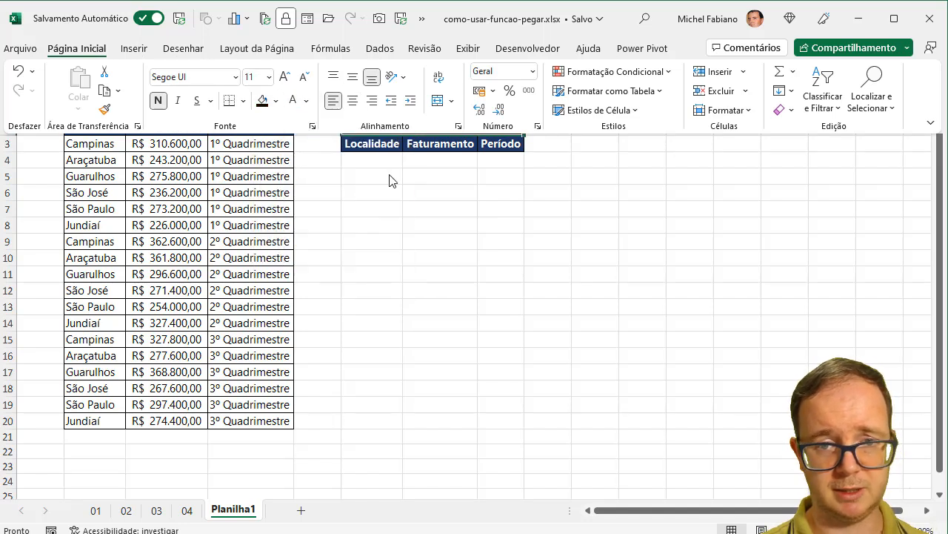
left_click(393, 183)
Widen columns F to H to one equal width.
left_click(392, 178)
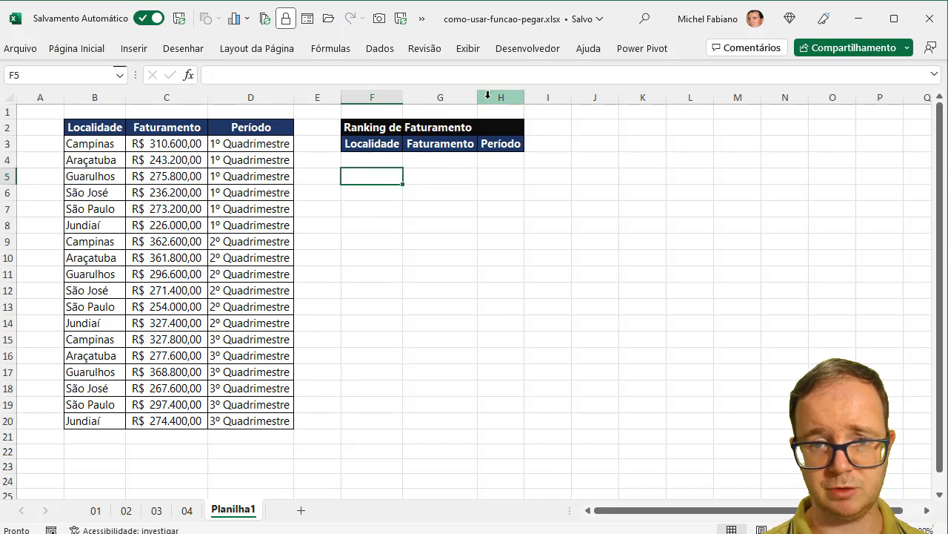
left_click_drag(381, 96, 565, 94)
left_click(510, 125)
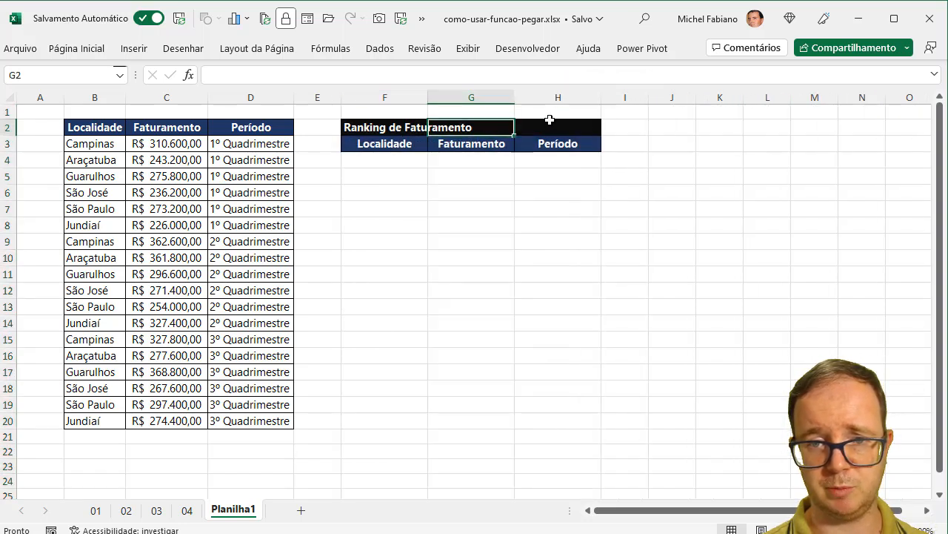
Change the title range F2:H2 to a standard orange fill with black text.
left_click_drag(396, 127, 543, 127)
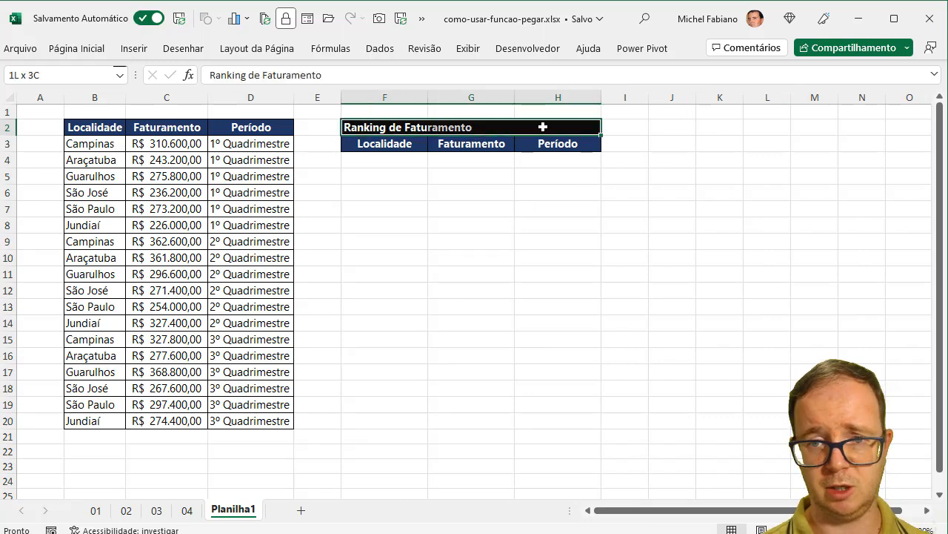
left_click(76, 48)
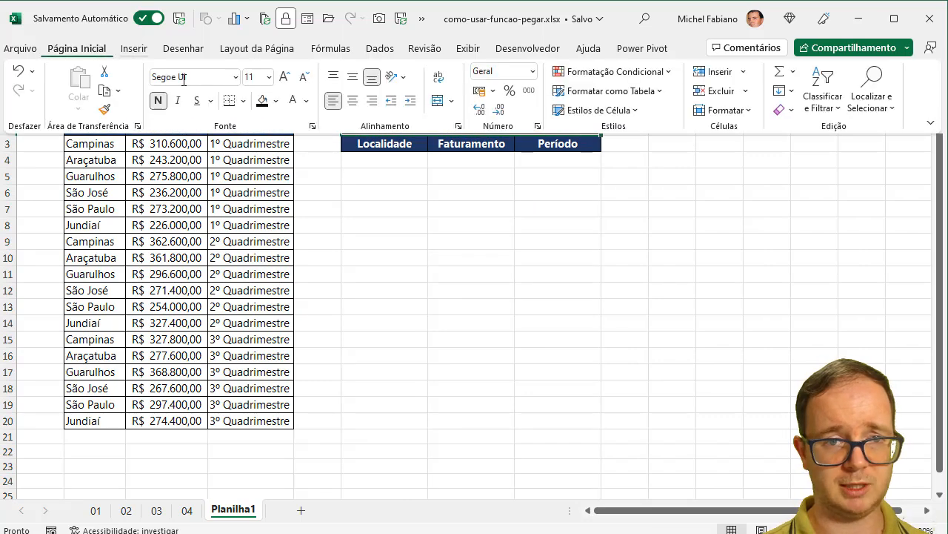
left_click(276, 101)
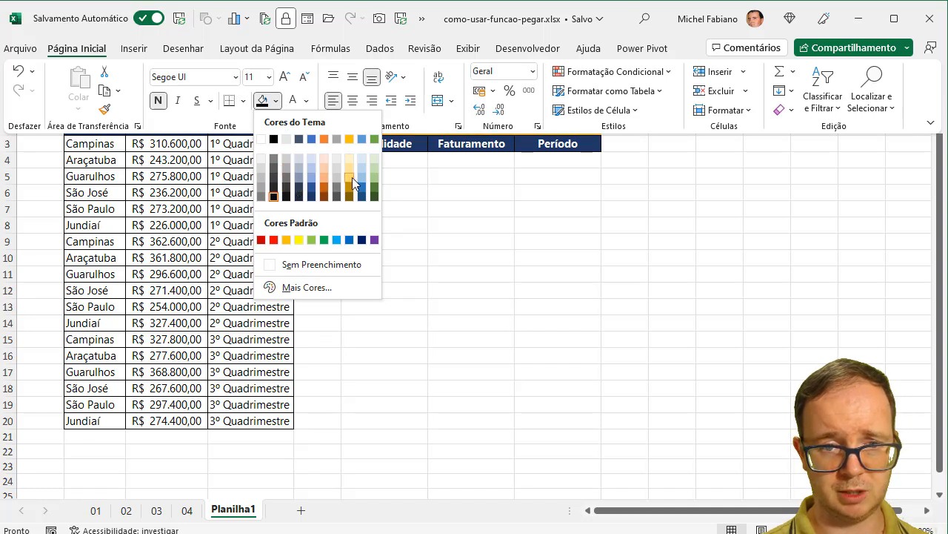
left_click(289, 240)
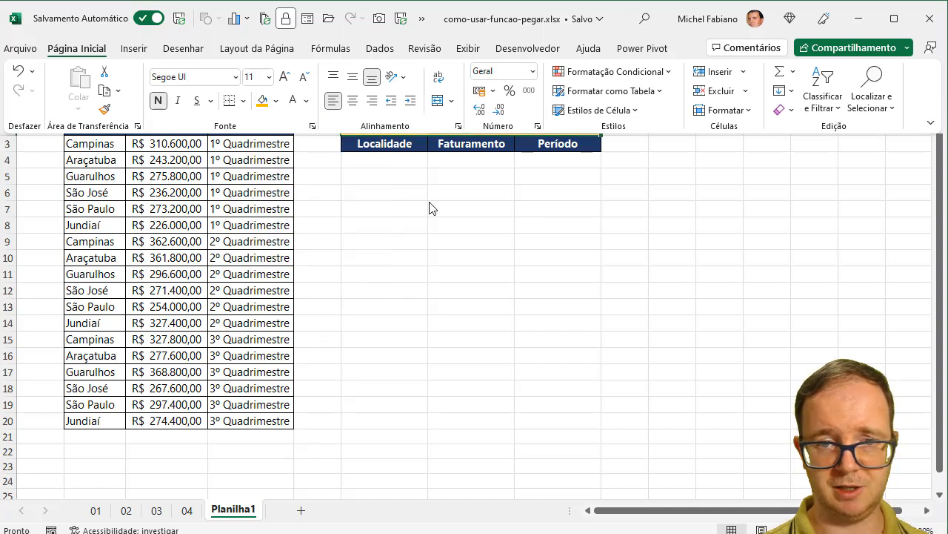
left_click(70, 48)
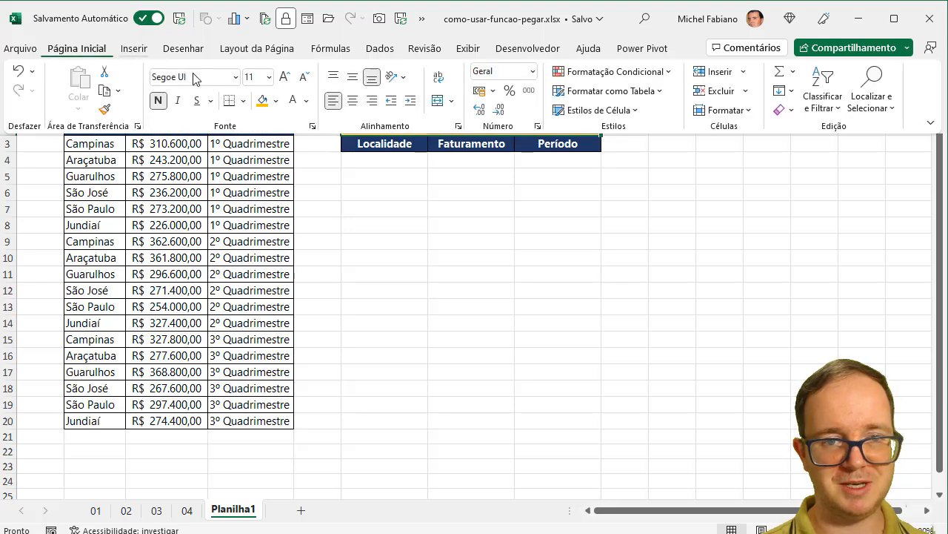
left_click(306, 100)
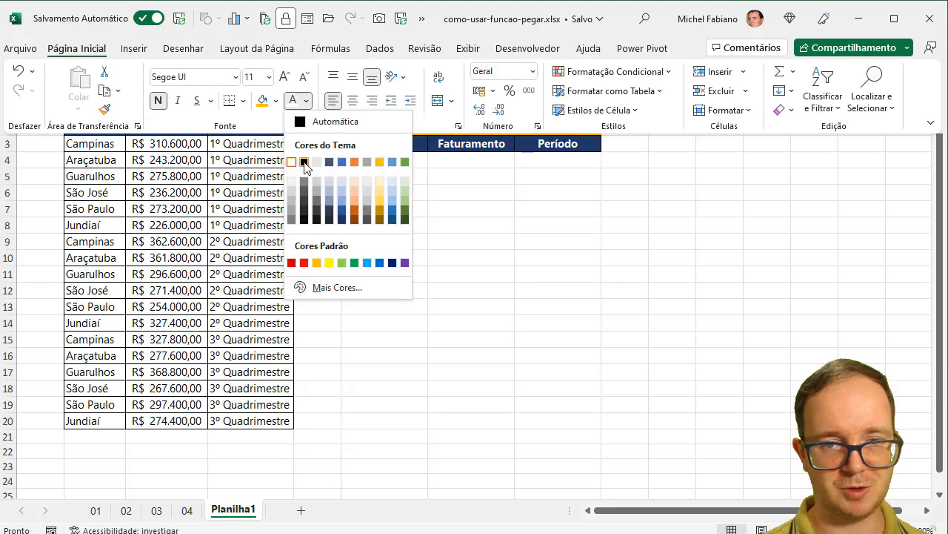
left_click(305, 163)
left_click(529, 182)
Apply outside borders to the title range F2:H2.
left_click_drag(364, 124, 578, 129)
left_click(76, 48)
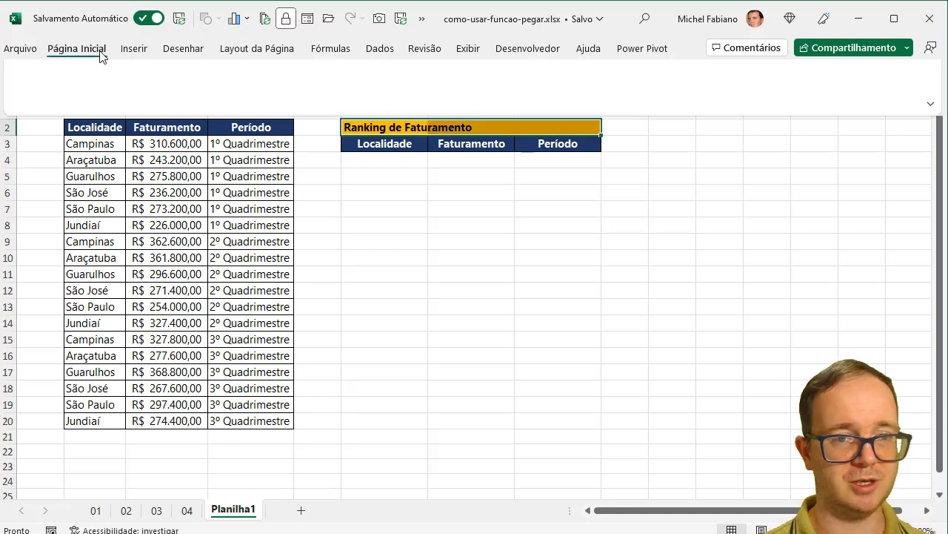
left_click(243, 101)
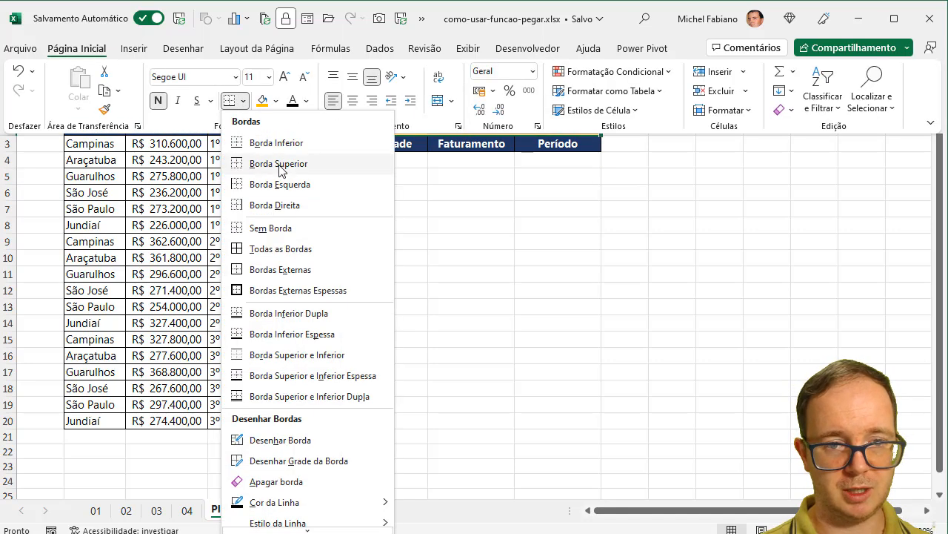
left_click(301, 271)
left_click(475, 237)
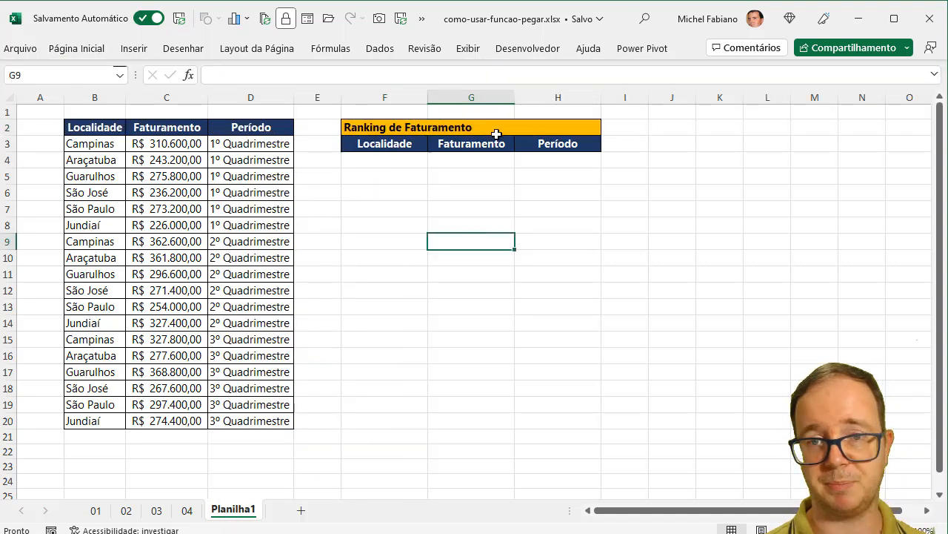
Check in the ribbon customization options whether Desenvolvedor is enabled.
left_click(553, 53)
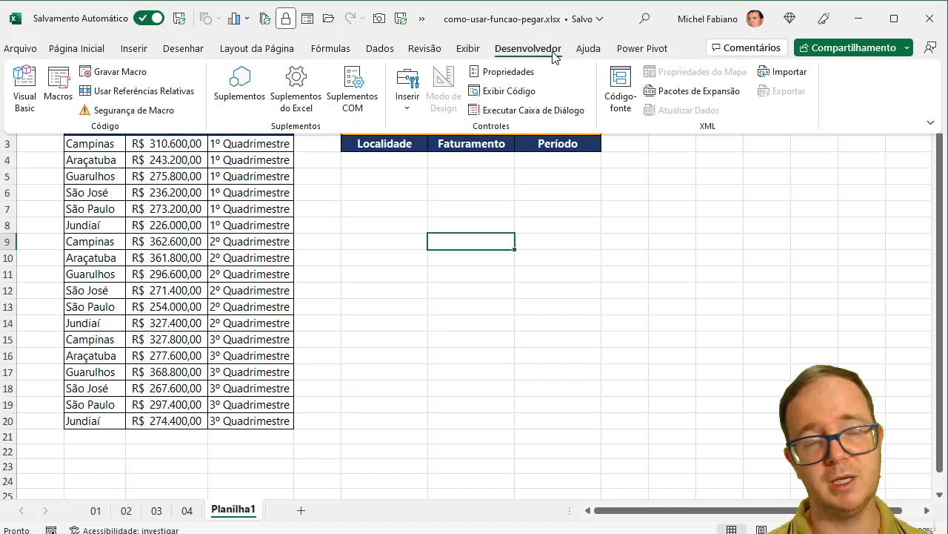
left_click(20, 48)
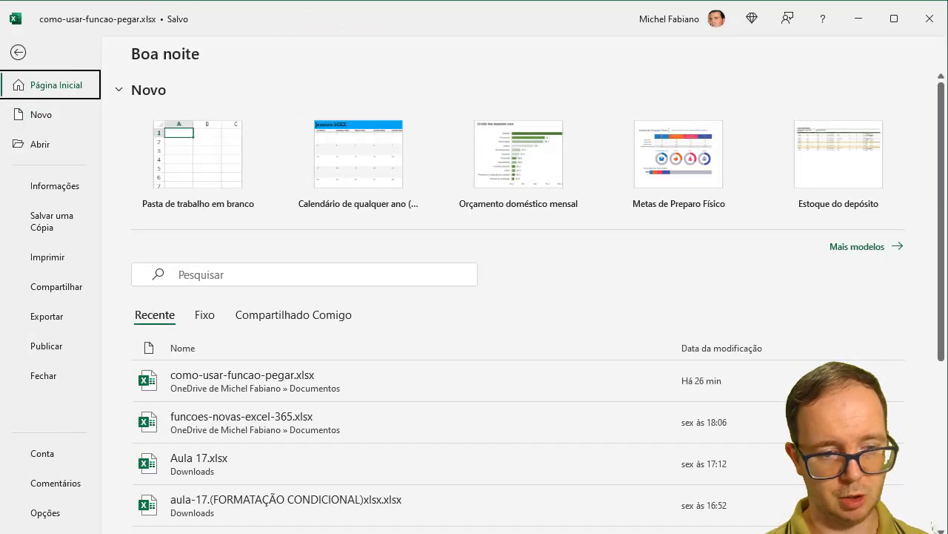
left_click(45, 513)
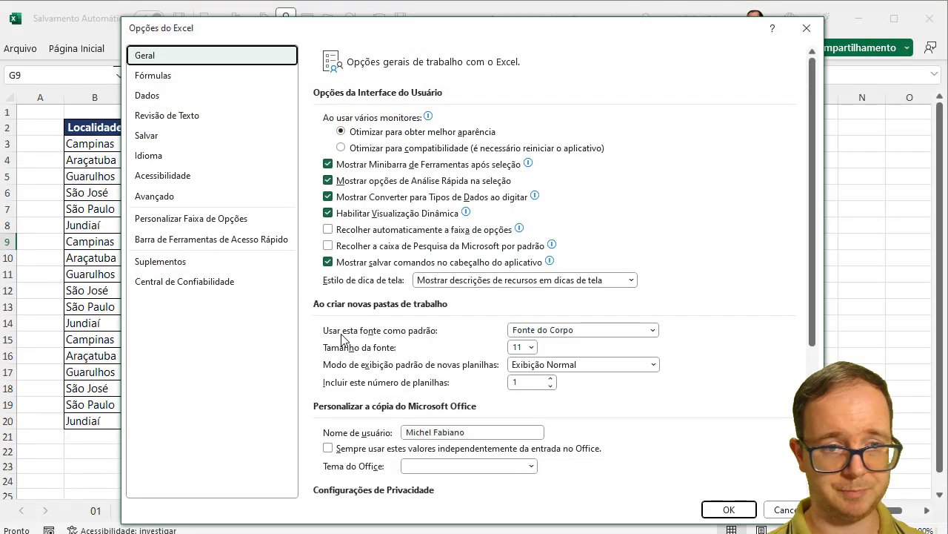
left_click(156, 223)
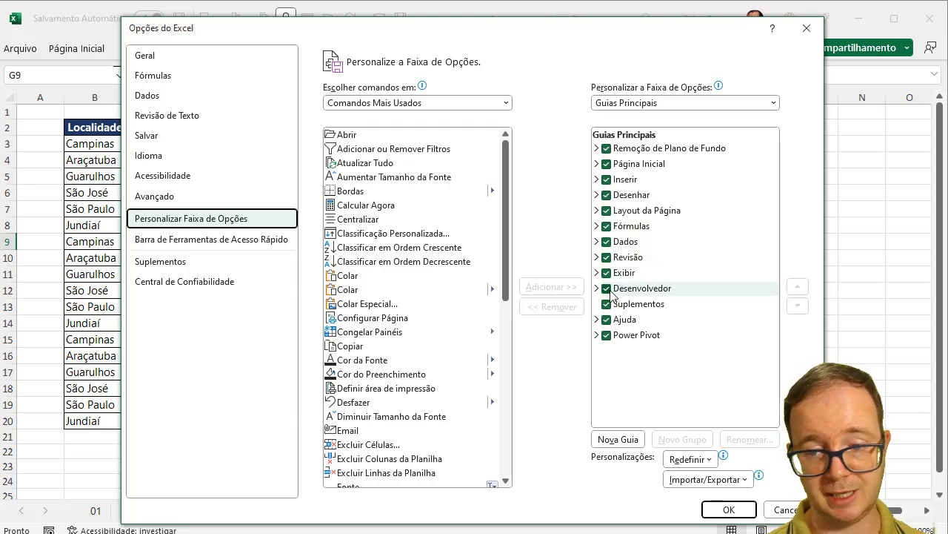
left_click(727, 510)
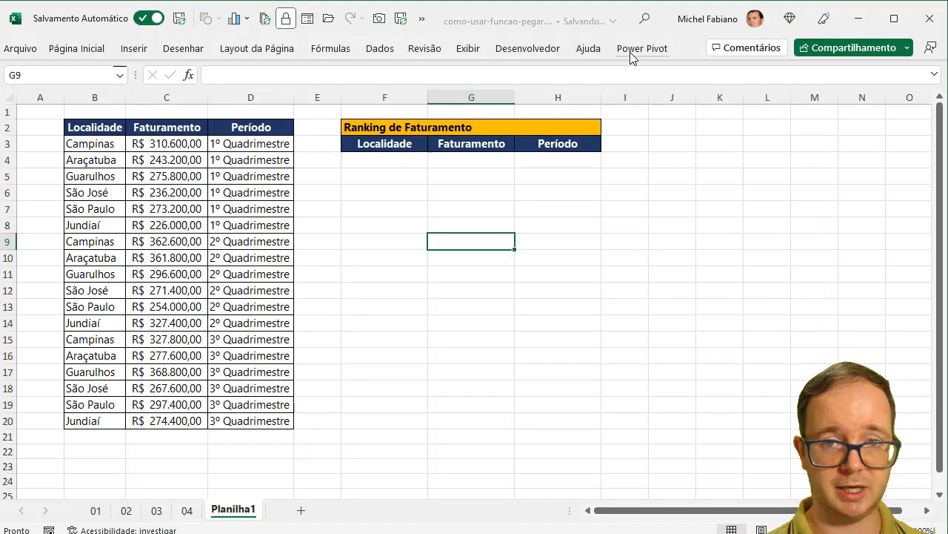
Draw an option button form control around J2:L2, beside the ranking table.
left_click(519, 50)
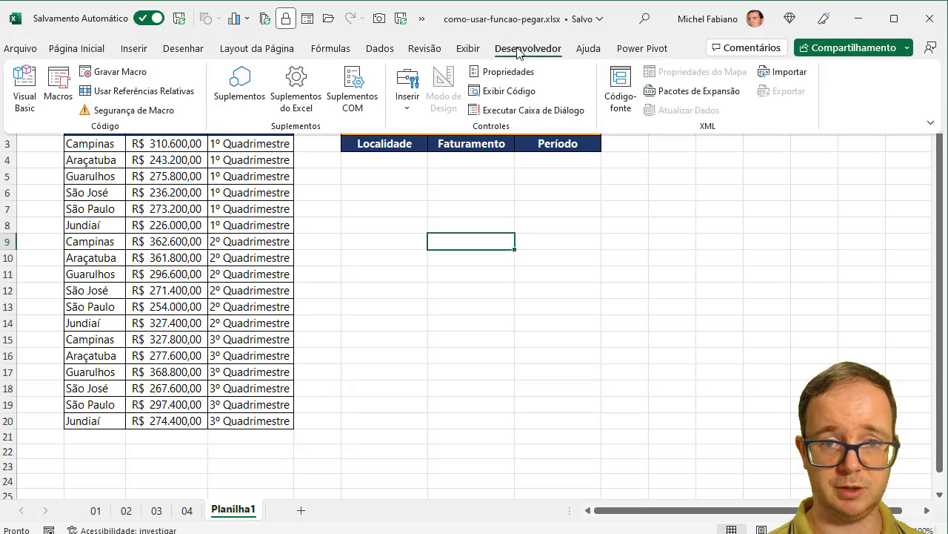
left_click(406, 111)
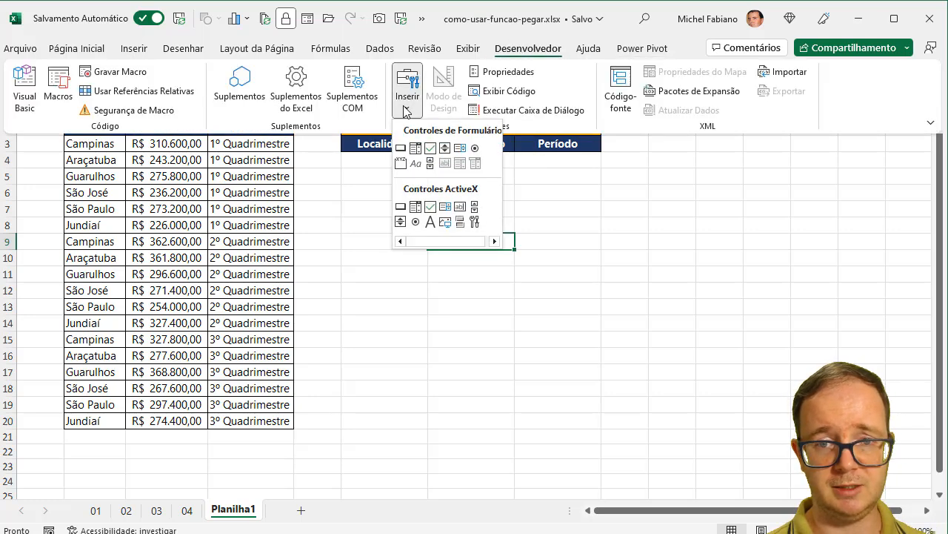
left_click(476, 149)
left_click_drag(668, 121, 762, 123)
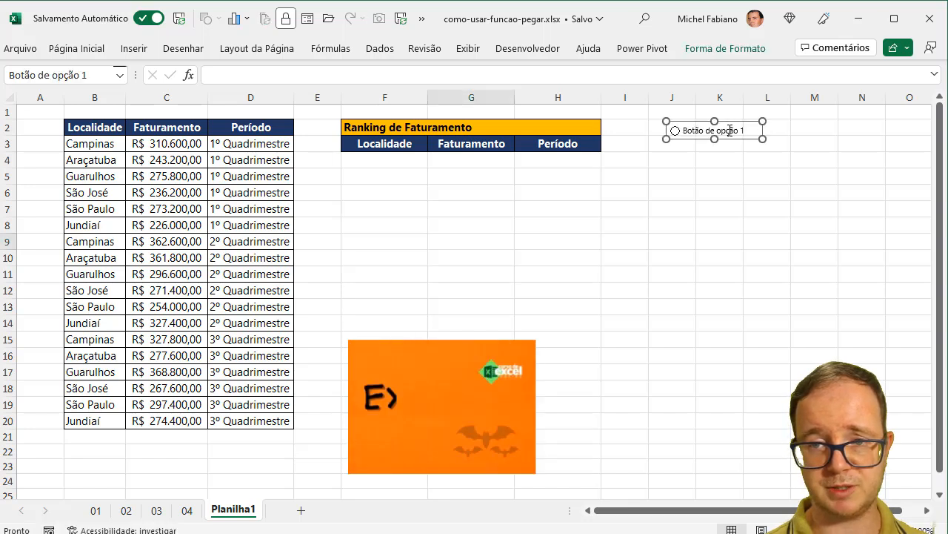
Replace the option button's default label with "Maiores".
left_click(730, 130)
key("Home")
key("Delete")
key("Delete")
key("Delete")
key("Delete")
key("Delete")
key("Delete")
key("Delete")
key("Delete")
key("Delete")
key("Delete")
key("Delete")
key("Delete")
key("Delete")
key("Delete")
key("Delete")
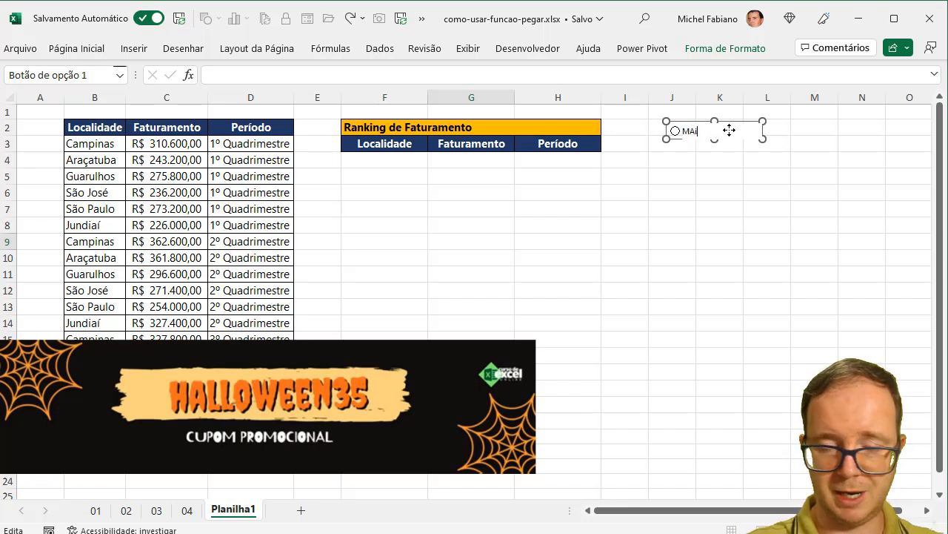
type("Maiores")
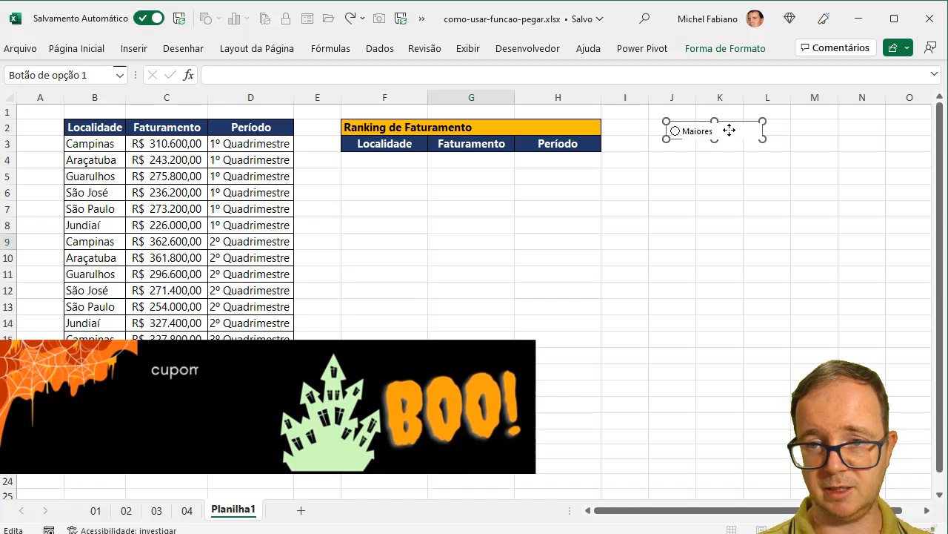
left_click(748, 162)
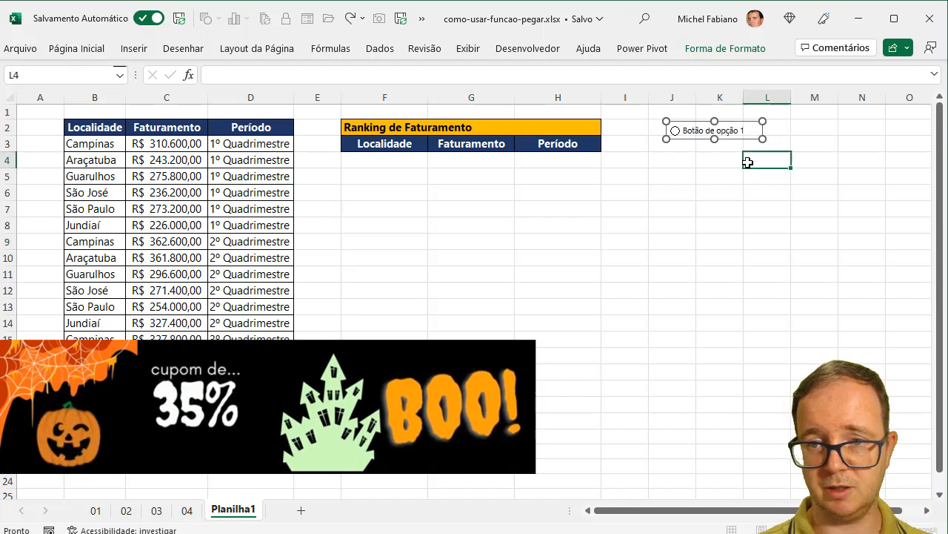
Shrink the "Maiores" option button's frame to fit closely around its label.
right_click(700, 133)
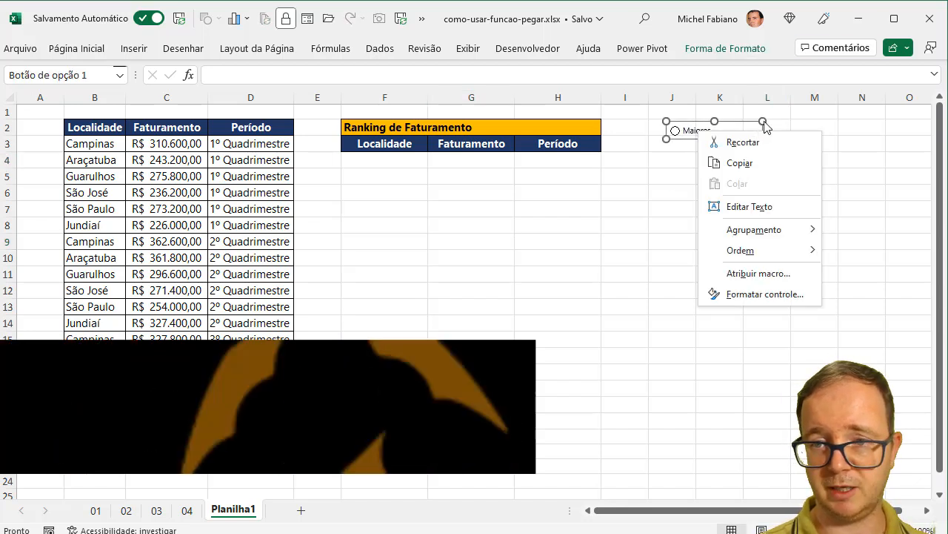
key("Escape")
key("Delete")
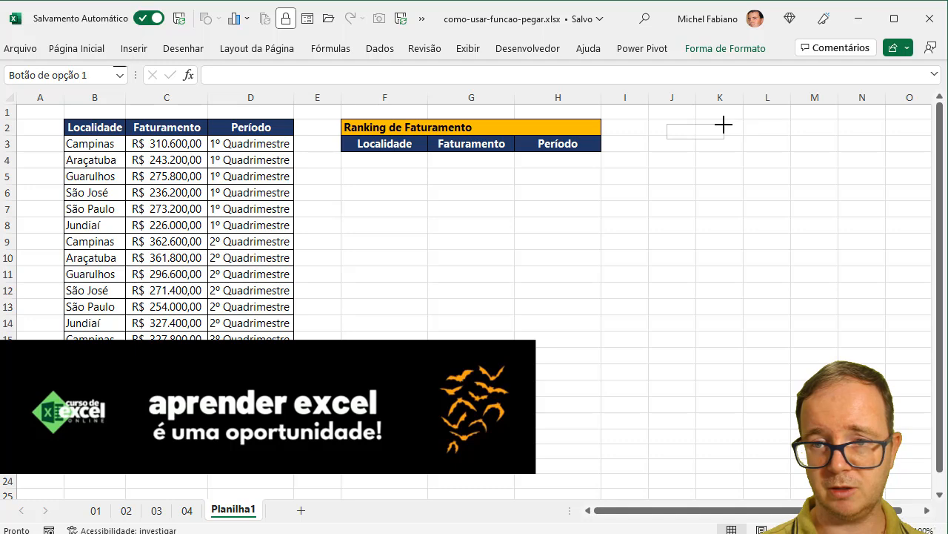
key("ctrl+z")
Link the "Maiores" option button to cell $K$4 and select that option.
right_click(707, 145)
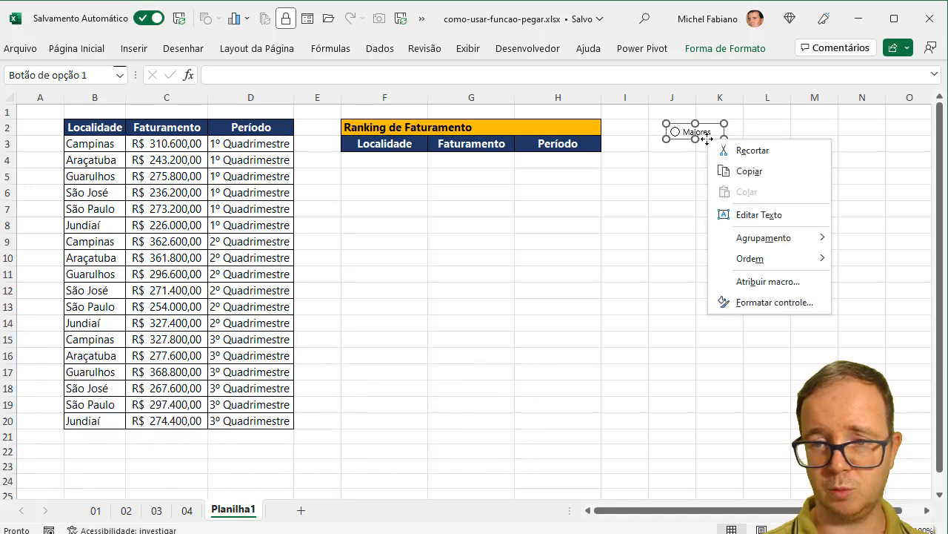
left_click(769, 309)
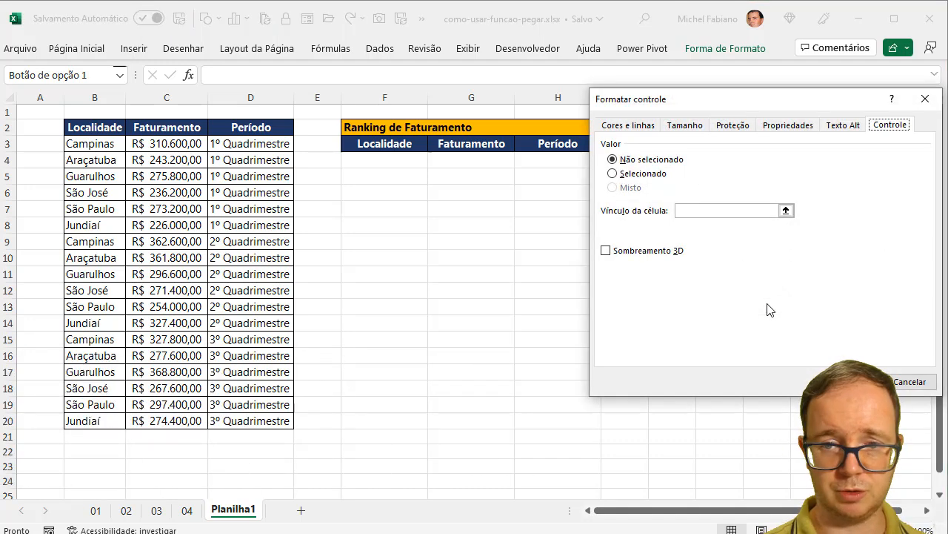
left_click(680, 210)
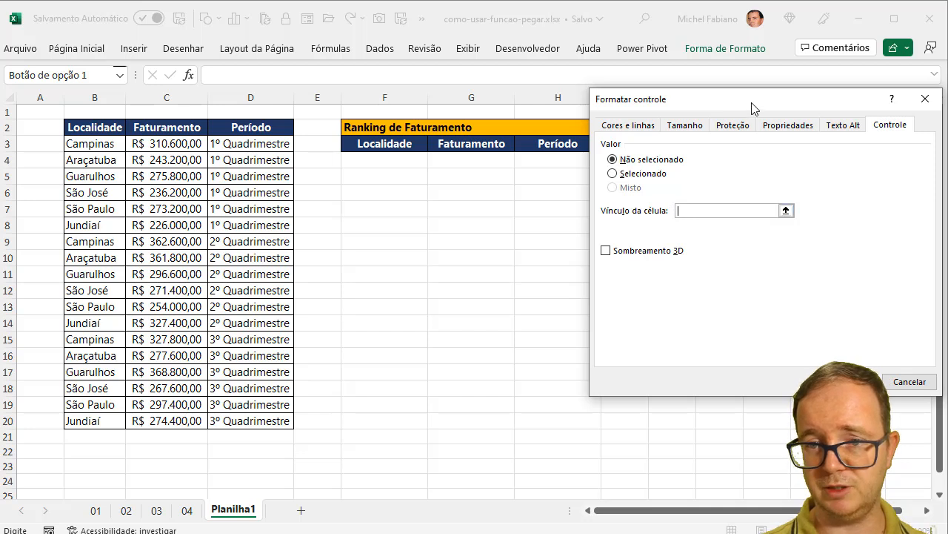
left_click_drag(755, 106, 601, 190)
left_click(766, 128)
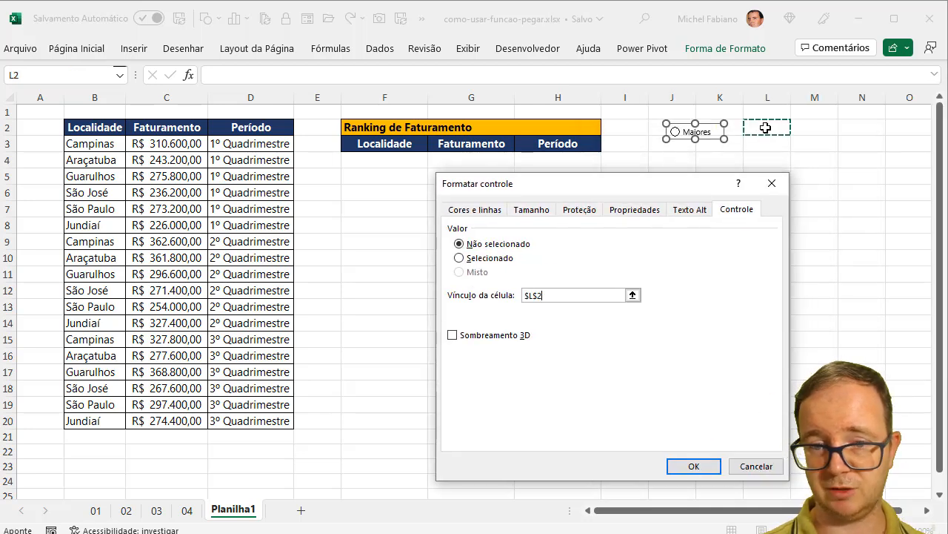
left_click(725, 158)
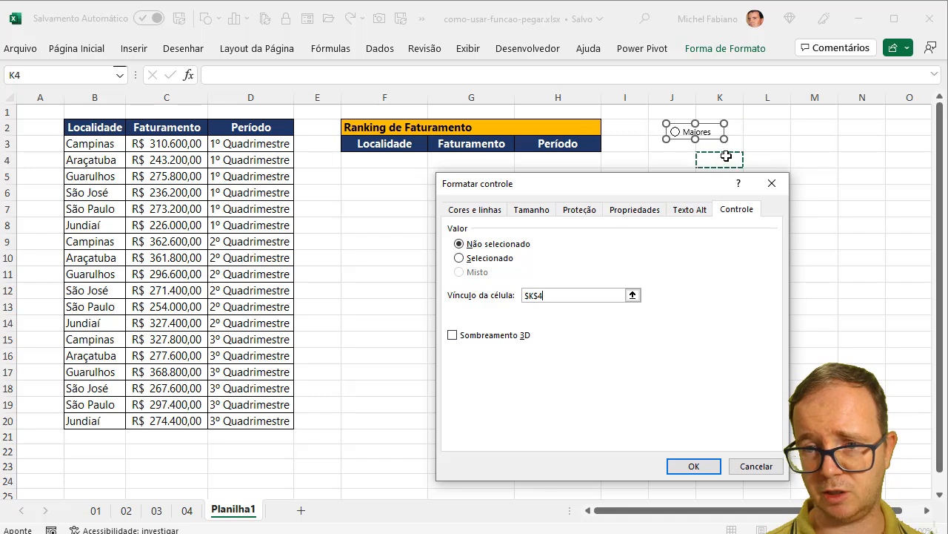
left_click(689, 464)
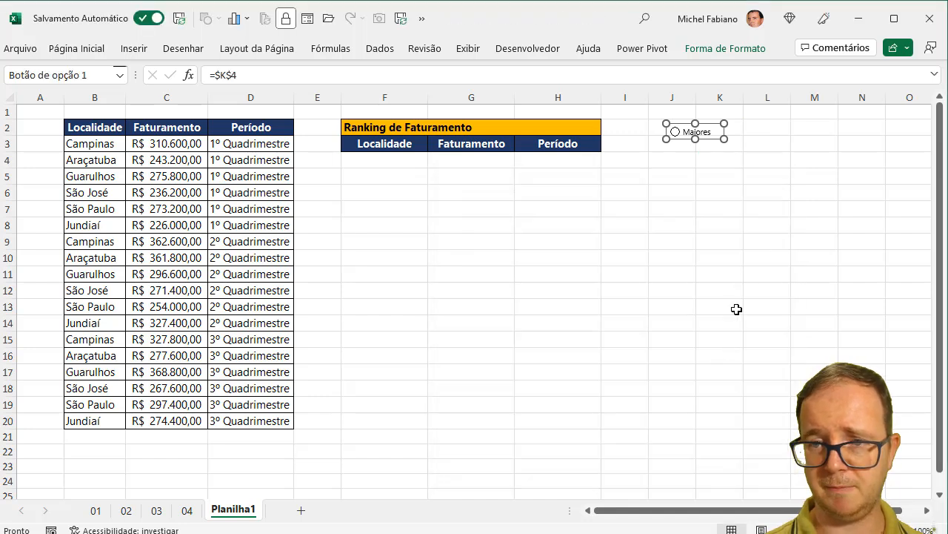
left_click(737, 273)
left_click(676, 133)
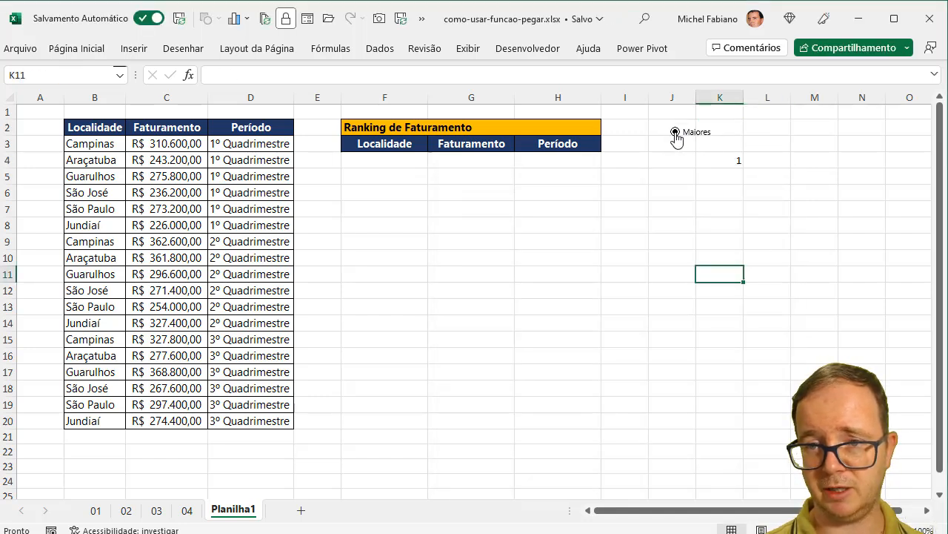
Duplicate the "Maiores" option button and place the copy beside it across K2:L2.
right_click(703, 134)
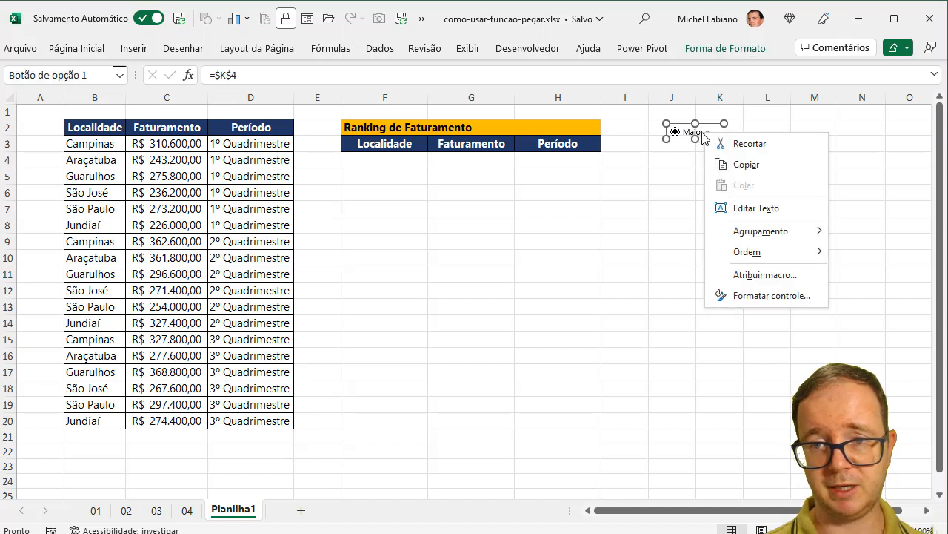
left_click(688, 141)
left_click_drag(692, 143, 696, 157)
left_click_drag(738, 140, 754, 136)
Relabel the copied option button as "Menores".
left_click(754, 136)
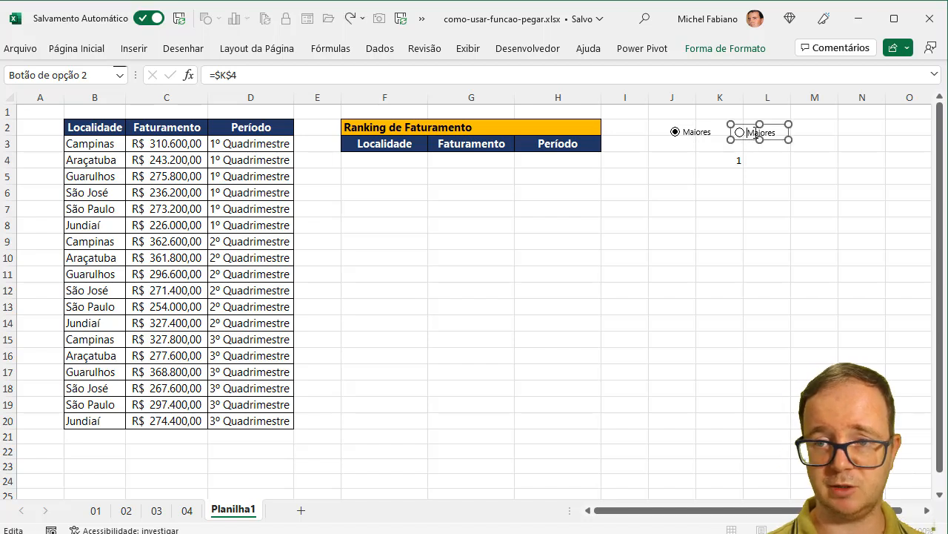
key("BackSpace")
key("BackSpace")
key("BackSpace")
key("BackSpace")
key("BackSpace")
key("BackSpace")
key("BackSpace")
type("M")
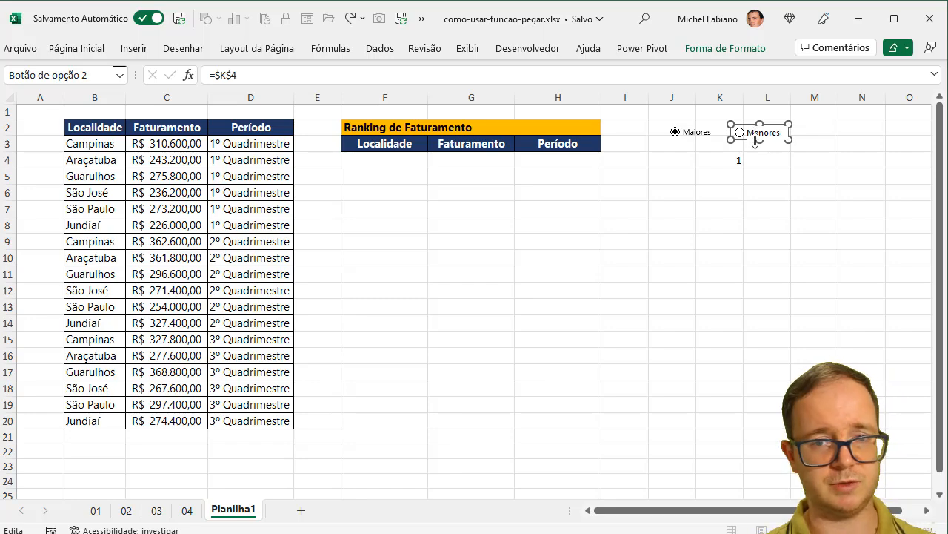
left_click(758, 144)
left_click(804, 200)
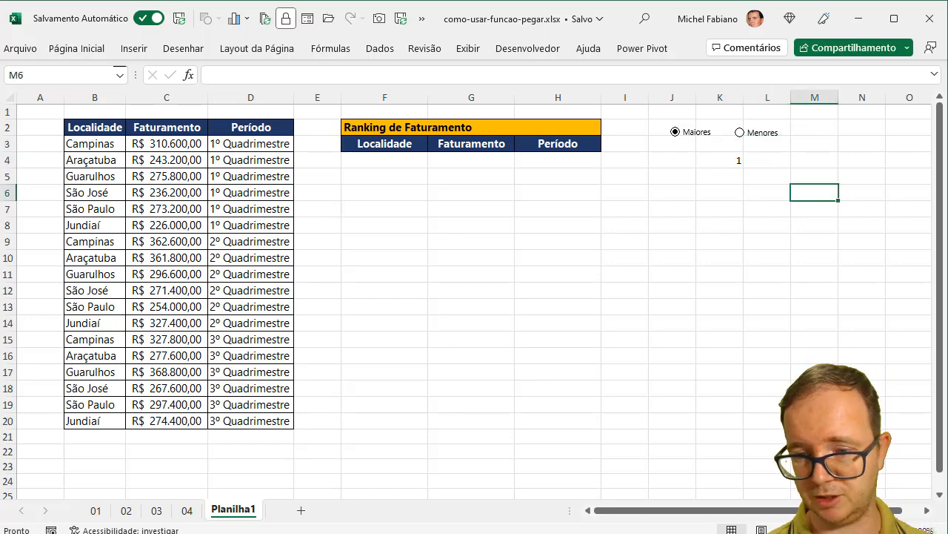
scroll(474, 297, "up", 3, "ctrl")
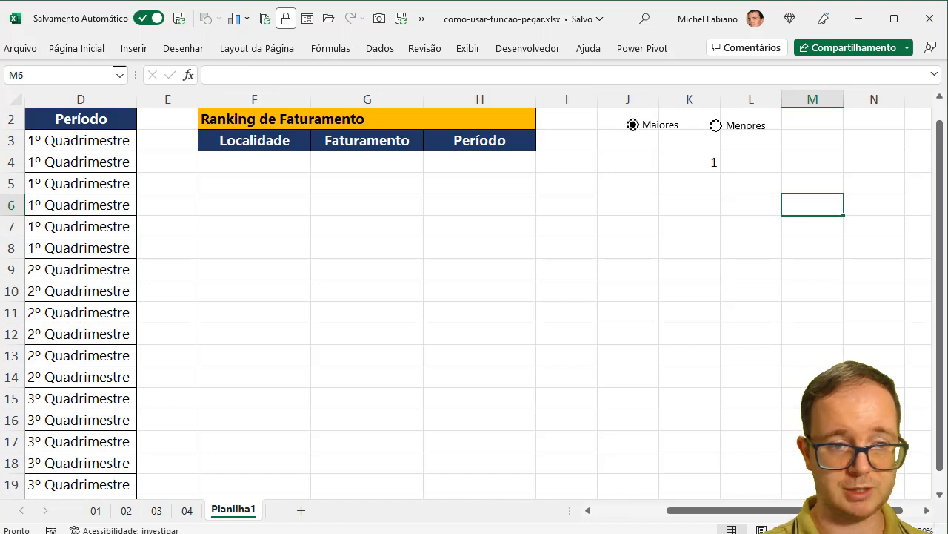
scroll(474, 297, "down", 1)
scroll(474, 296, "right", 2)
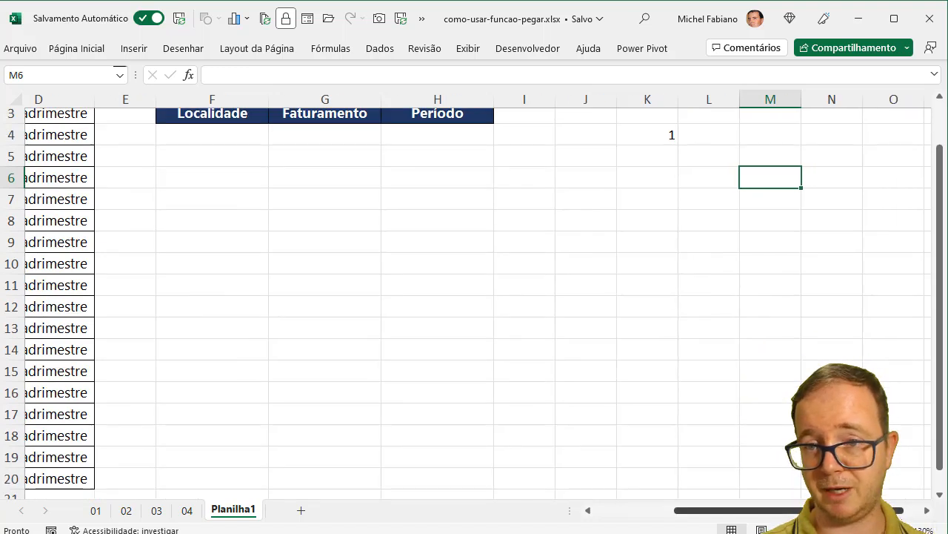
Switch between the "Menores" and "Maiores" option buttons to check how linked cell K4 responds.
scroll(741, 509, "left", 3)
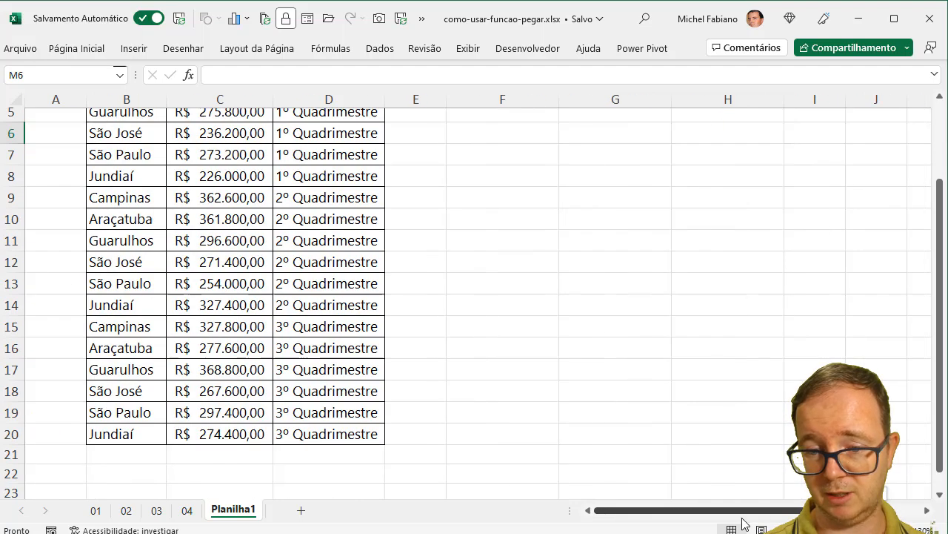
scroll(933, 355, "up", 2)
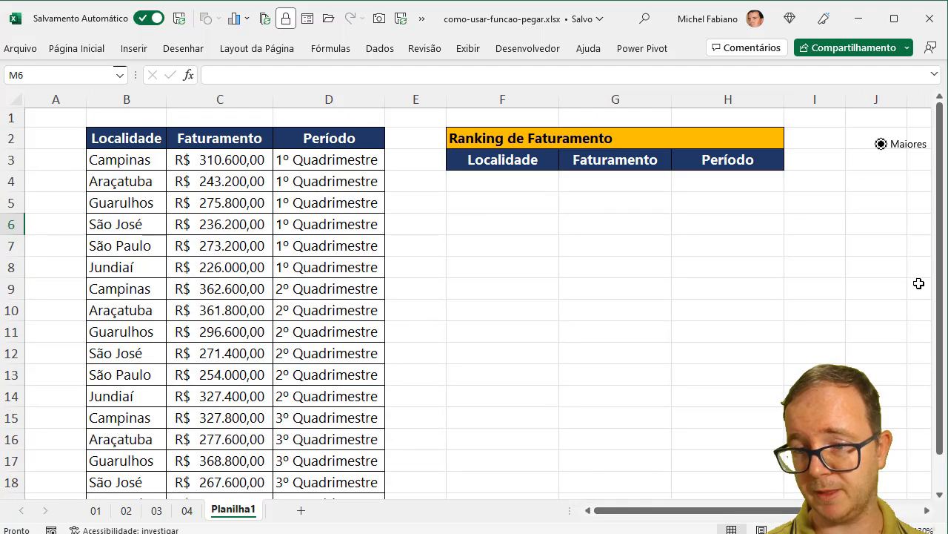
scroll(741, 509, "right", 3)
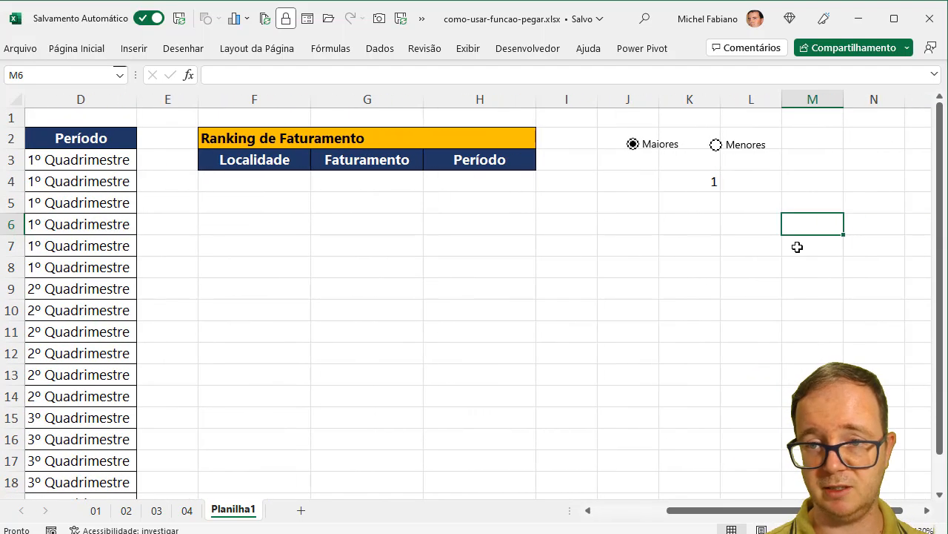
left_click(716, 146)
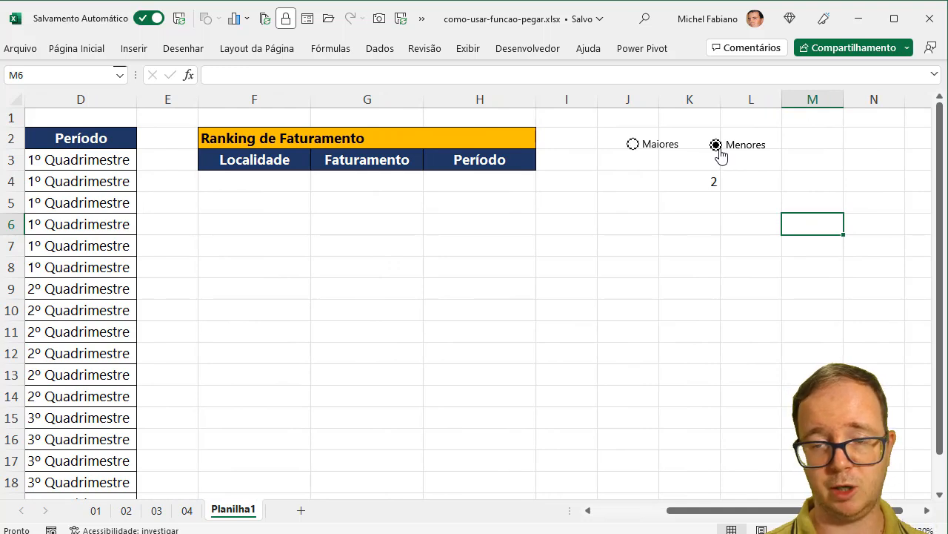
left_click(649, 153)
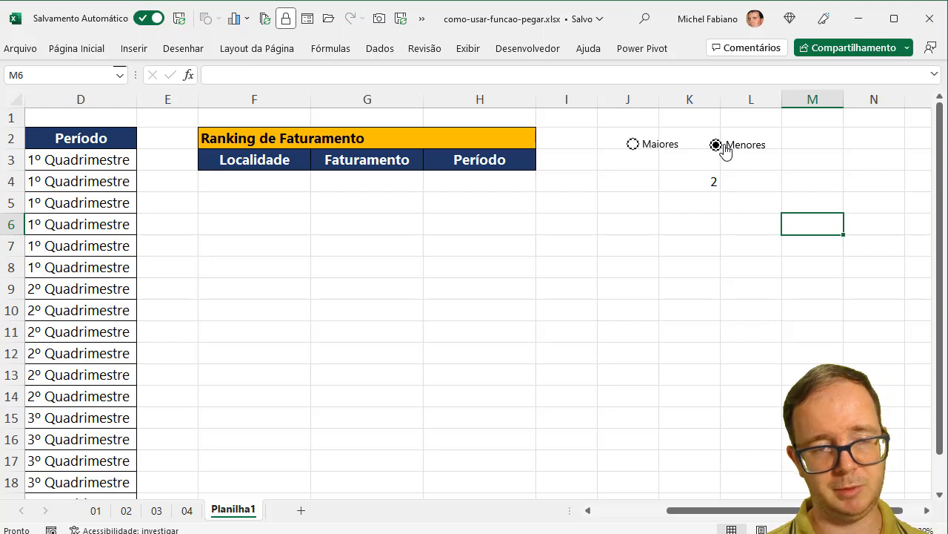
Enter the label "Classificarpor" in K5 and list the sort order values 1 and -1 in M5 and M6.
left_click(688, 202)
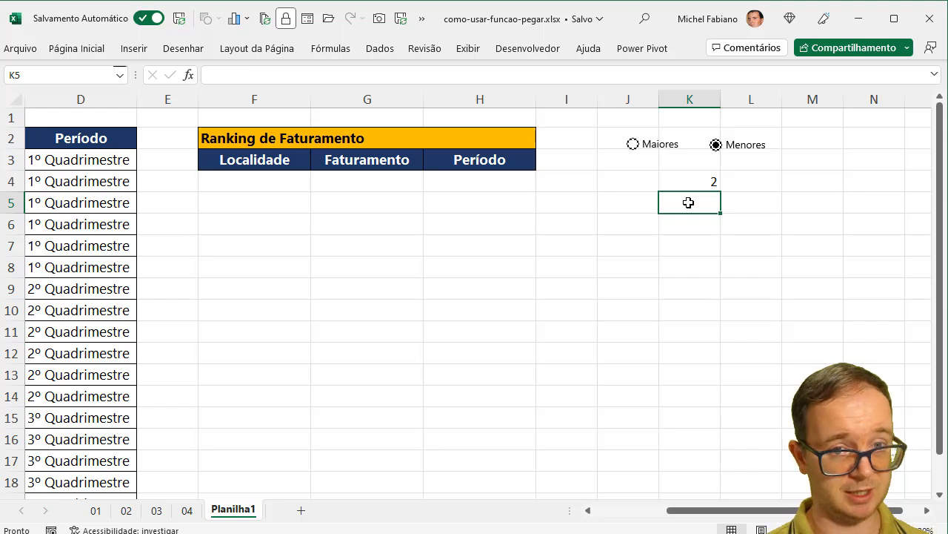
type("Classificarpor")
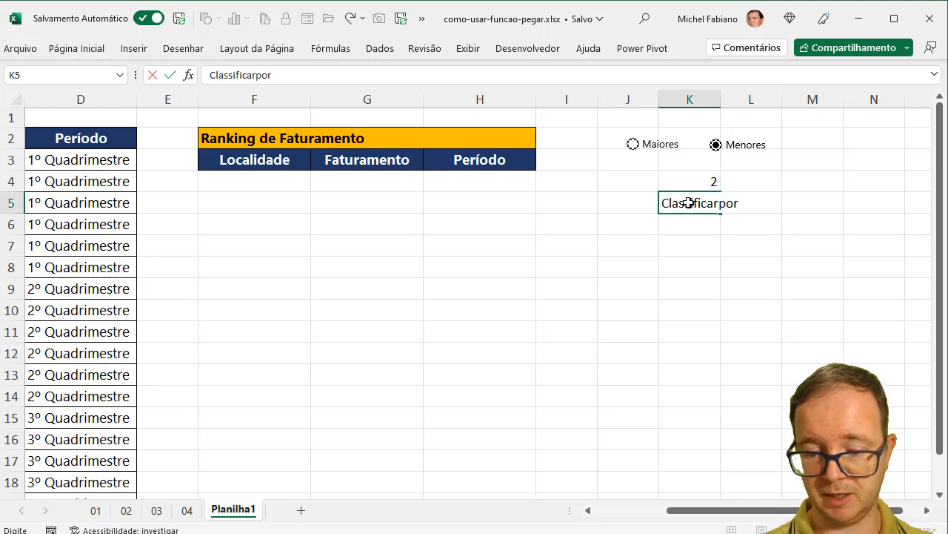
key("Tab")
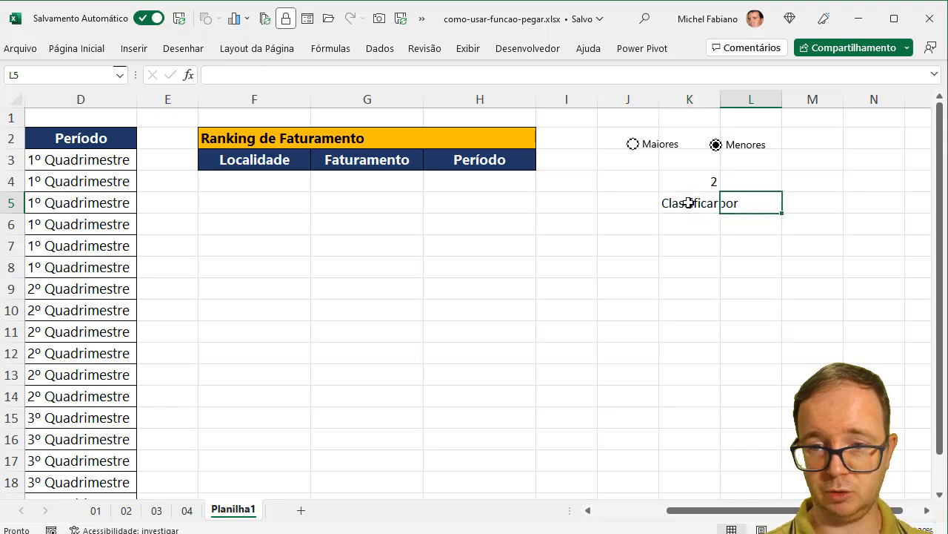
key("Tab")
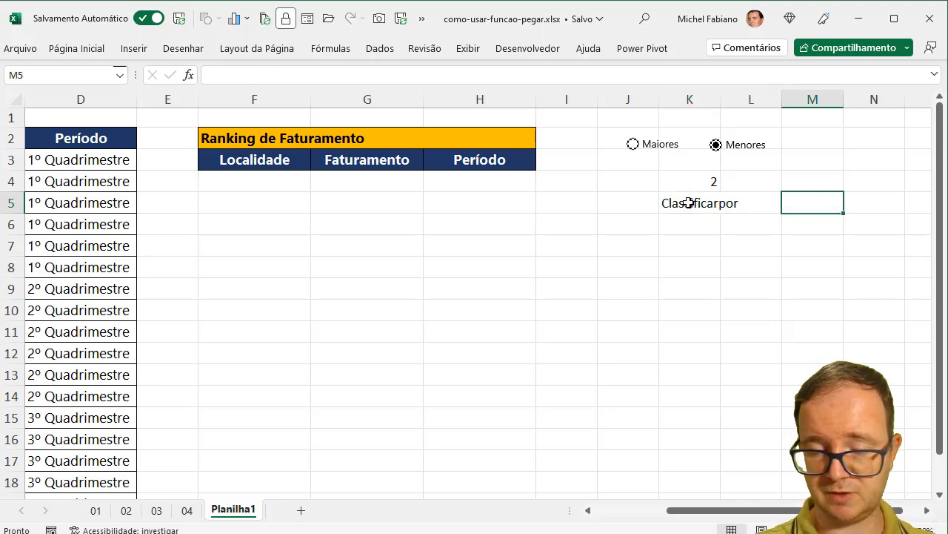
type("1")
key("Return")
type("-1")
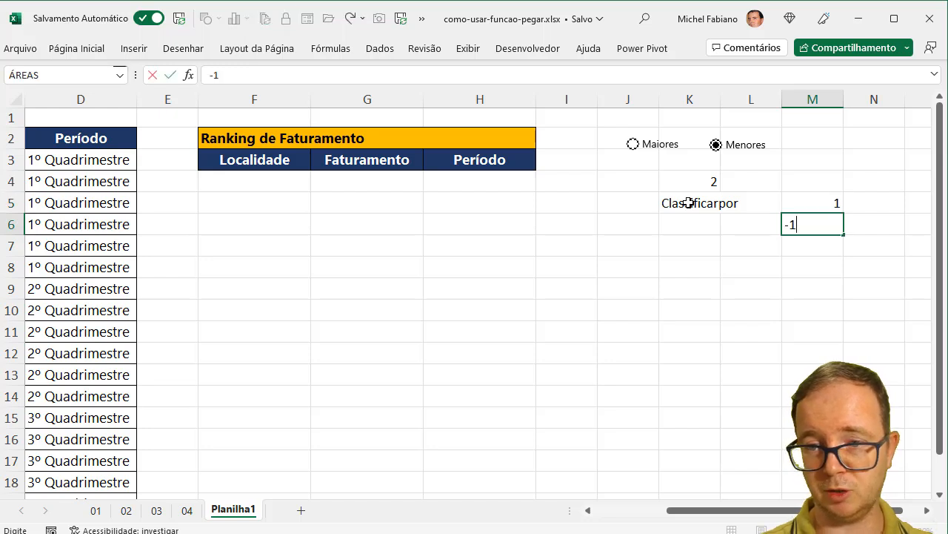
key("Return")
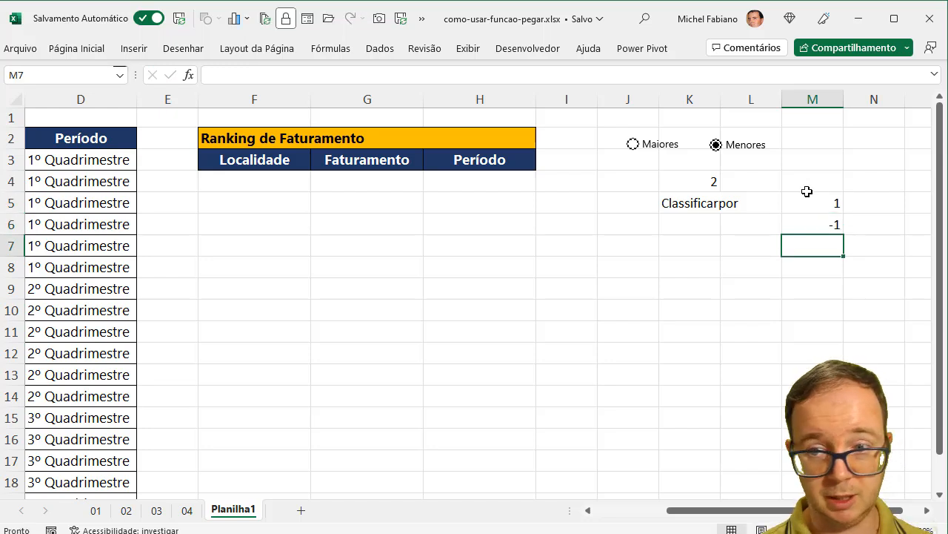
left_click(867, 198)
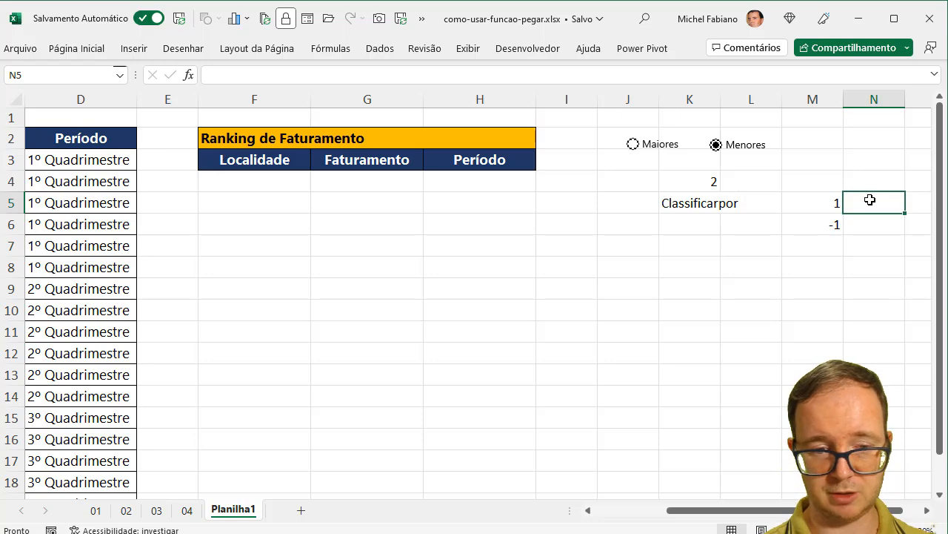
Compare the sort order arguments of the highest and lowest revenue formulas in F7 and J7 on sheet 03, and return to Planilha1.
left_click(156, 510)
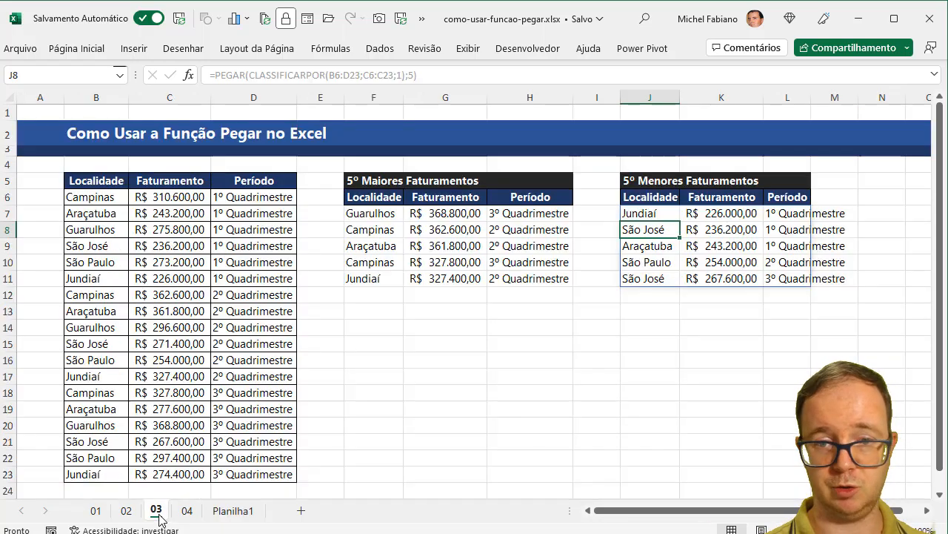
left_click(377, 214)
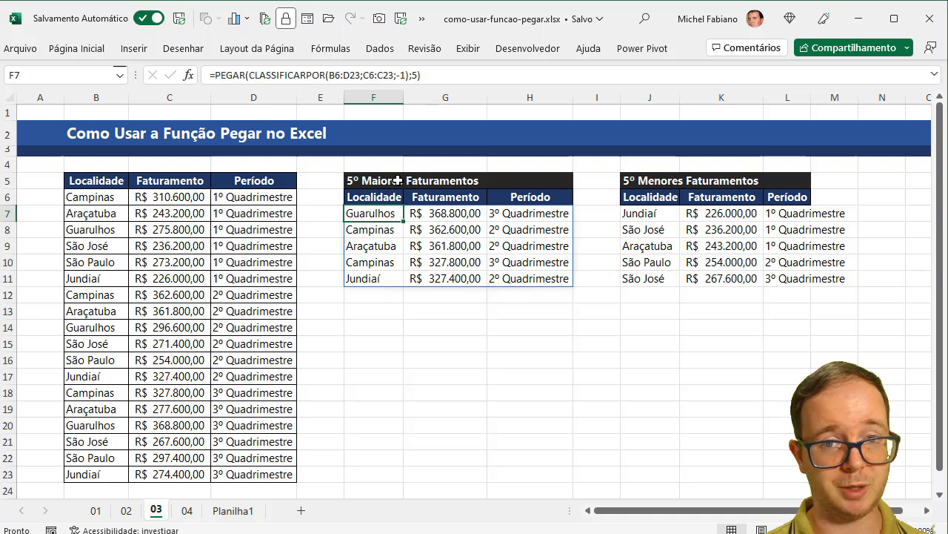
left_click(661, 213)
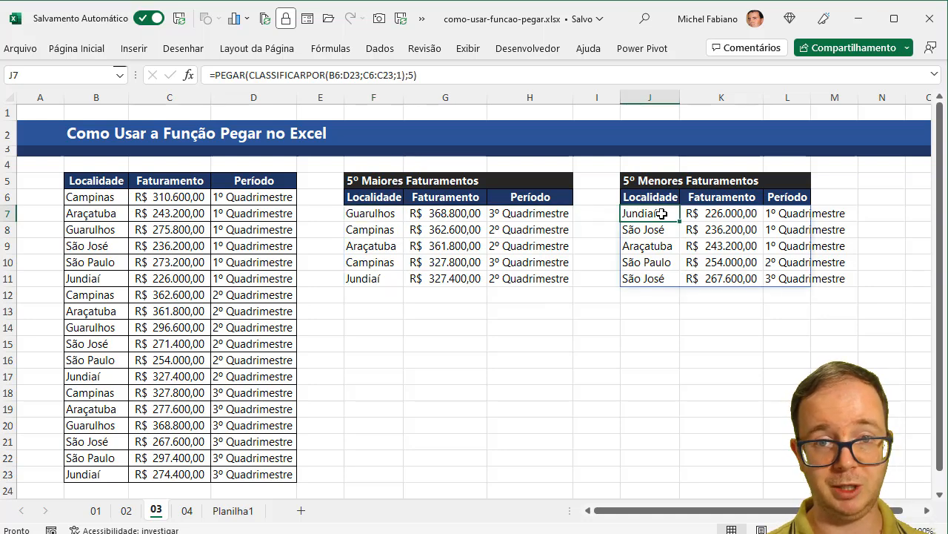
left_click(234, 509)
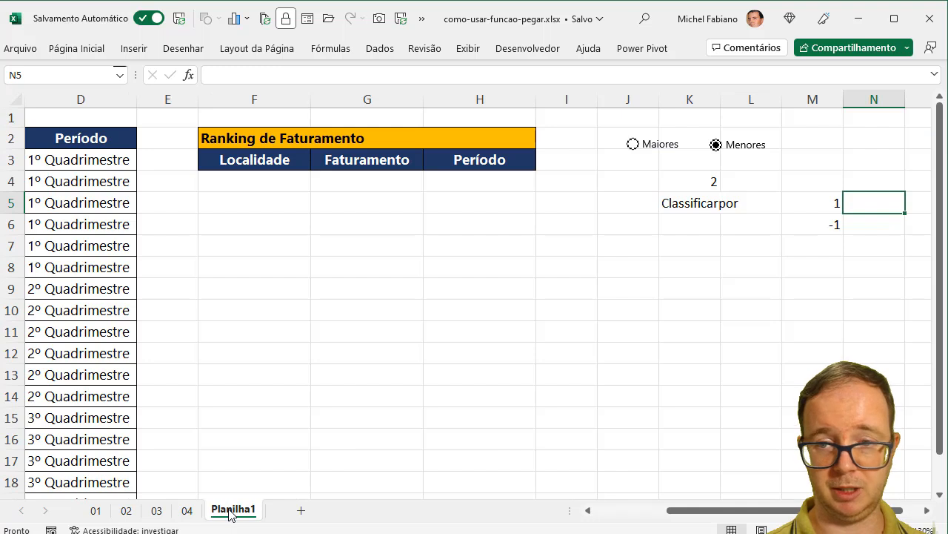
Enter =SE(K4=1;1;-1) in L4 to convert the option choice into a sort order, and check it with "Maiores" selected.
left_click(635, 145)
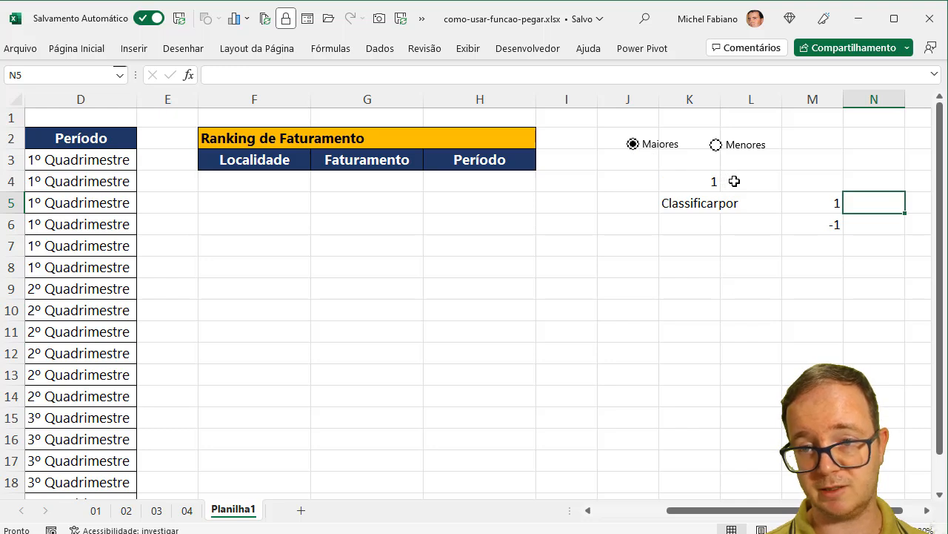
left_click(717, 146)
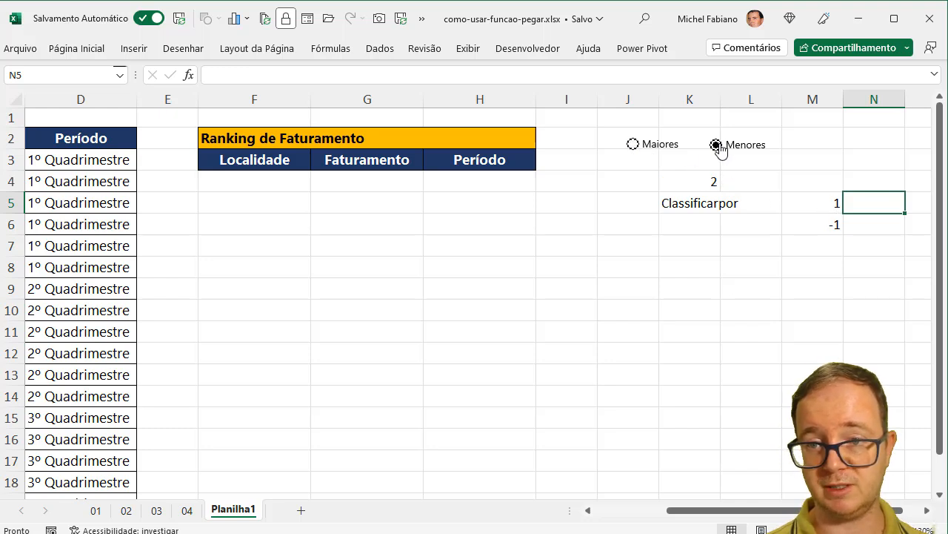
left_click(755, 181)
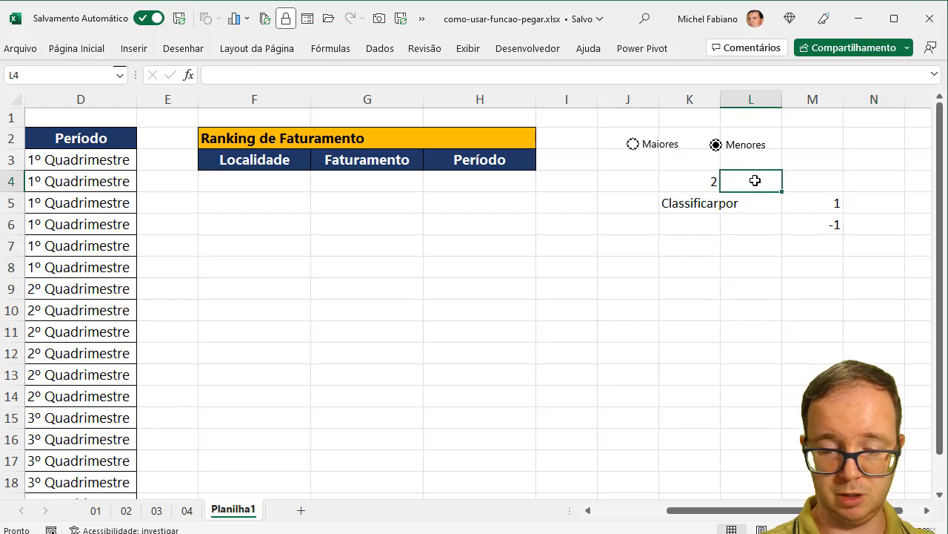
type("=se(")
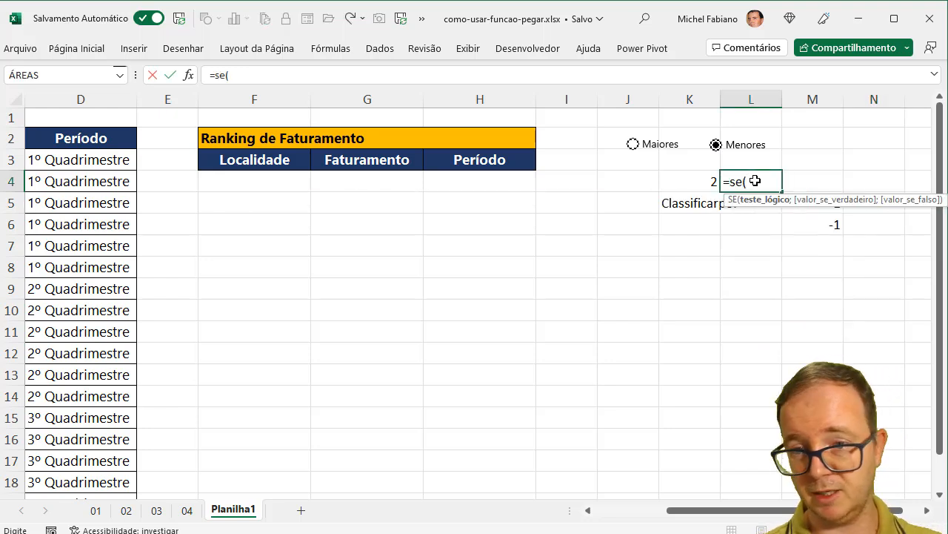
left_click(682, 179)
type("=")
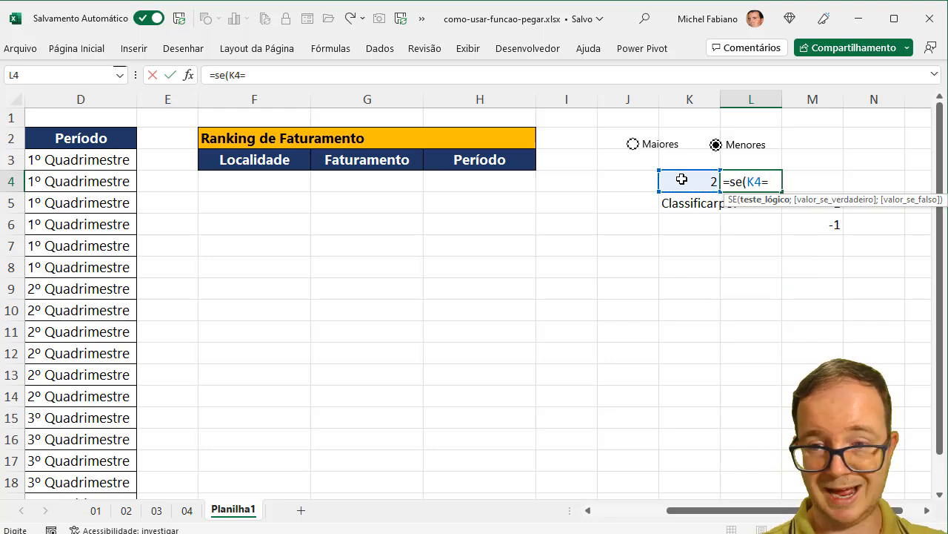
type("1;1;-1")
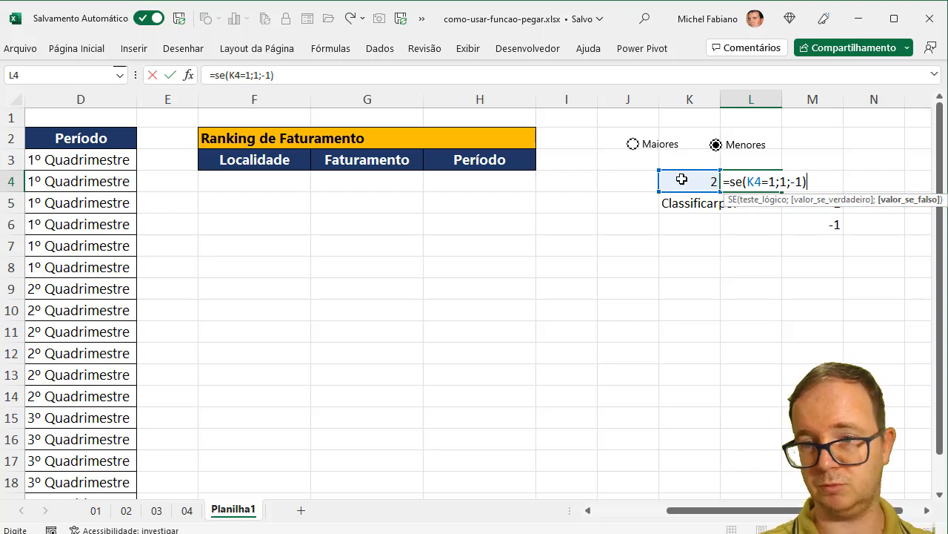
key("Return")
left_click(634, 145)
left_click(765, 183)
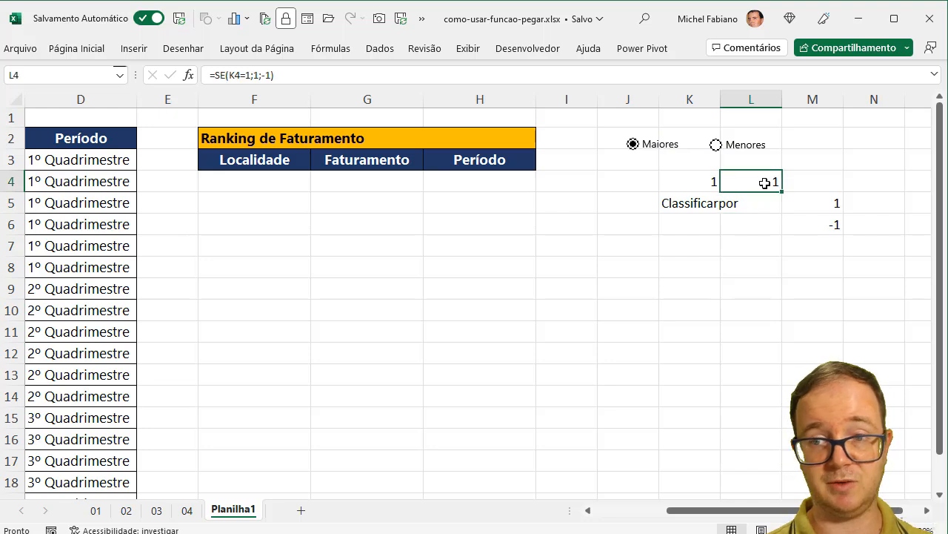
Label the sort order formula by entering the heading "Índice" in L3.
left_click(751, 162)
type("Í")
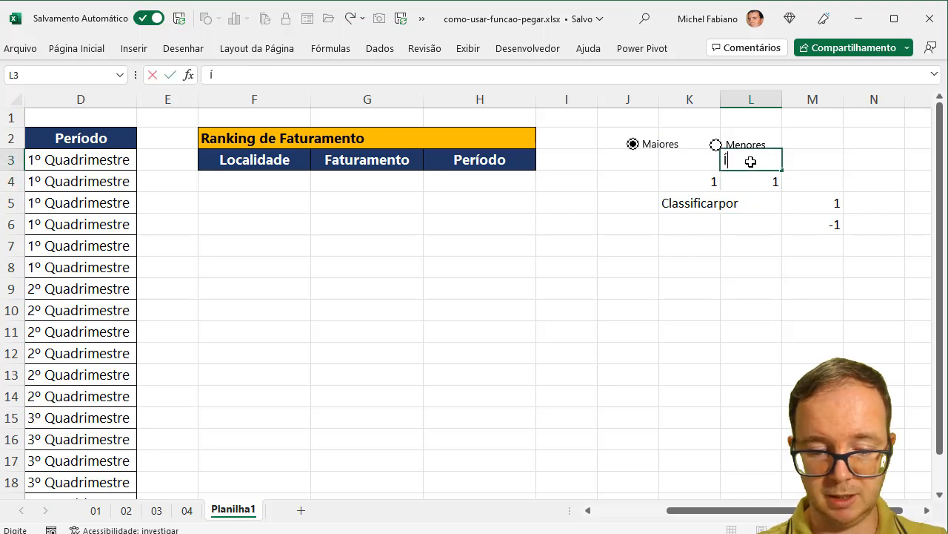
type("ndice")
key("Return")
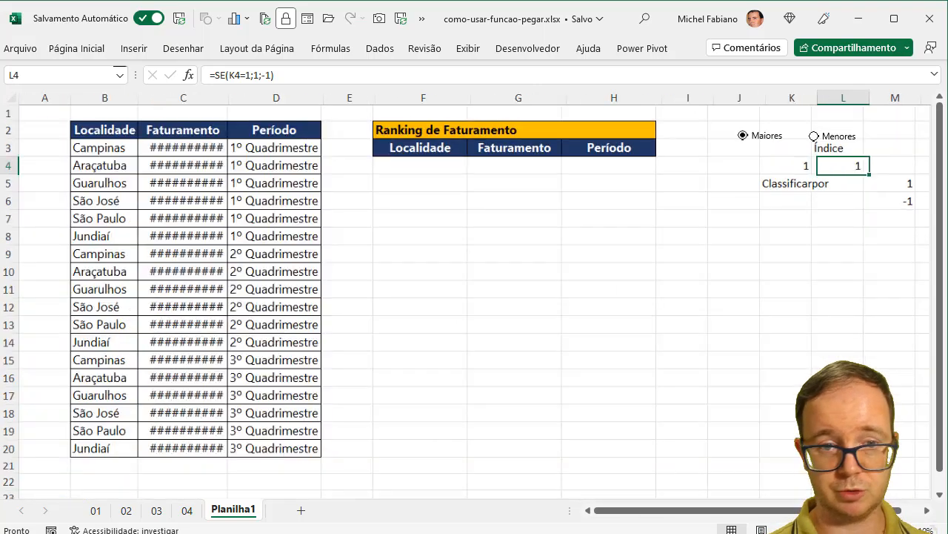
Enter =CLASSIFICARPOR(B3:D20;C3:C20;L4) in F4 to sort the revenue table by Faturamento using the order in L4.
left_click(394, 160)
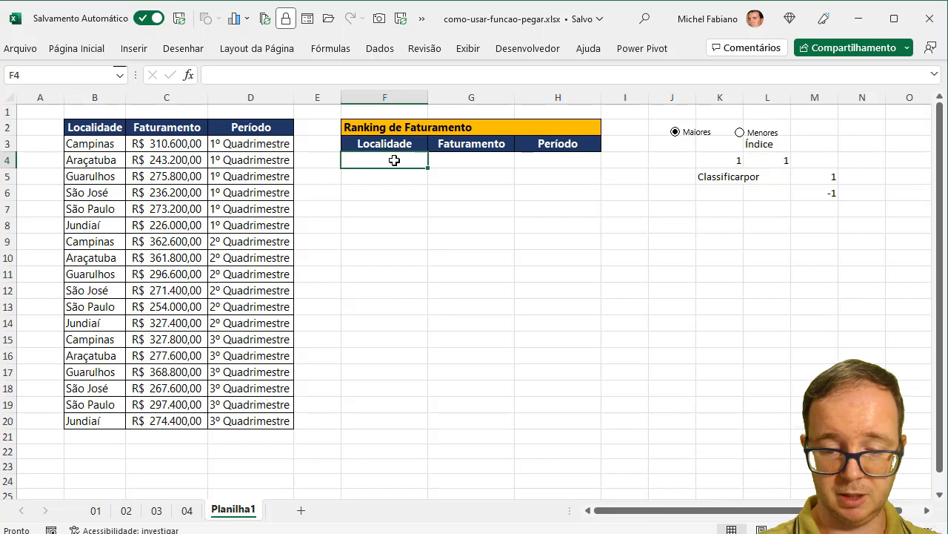
type("=classificar")
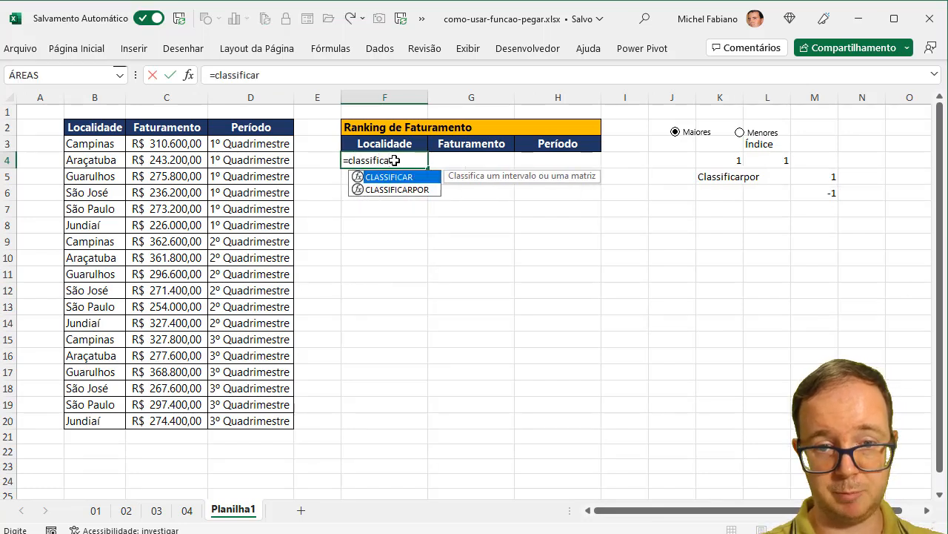
type("por(")
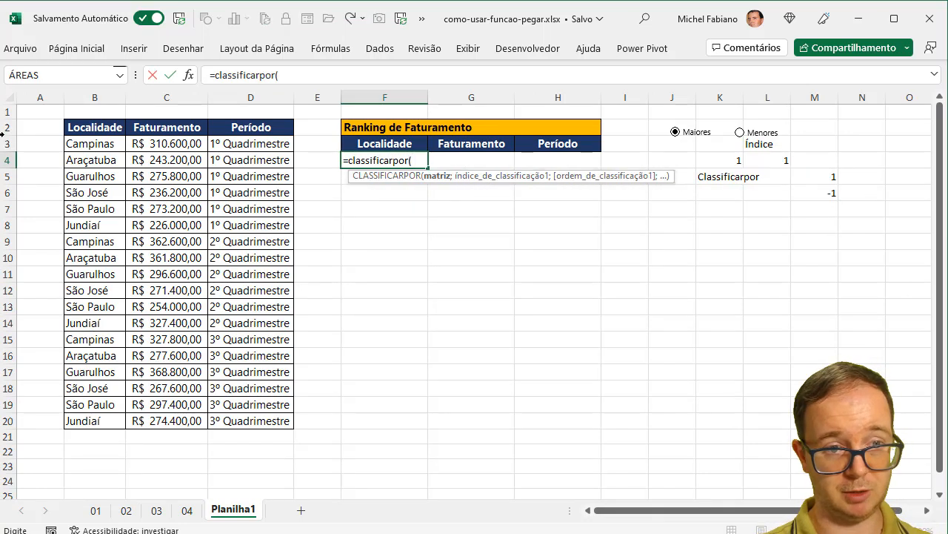
left_click_drag(79, 143, 249, 417)
type(";")
left_click_drag(182, 144, 169, 420)
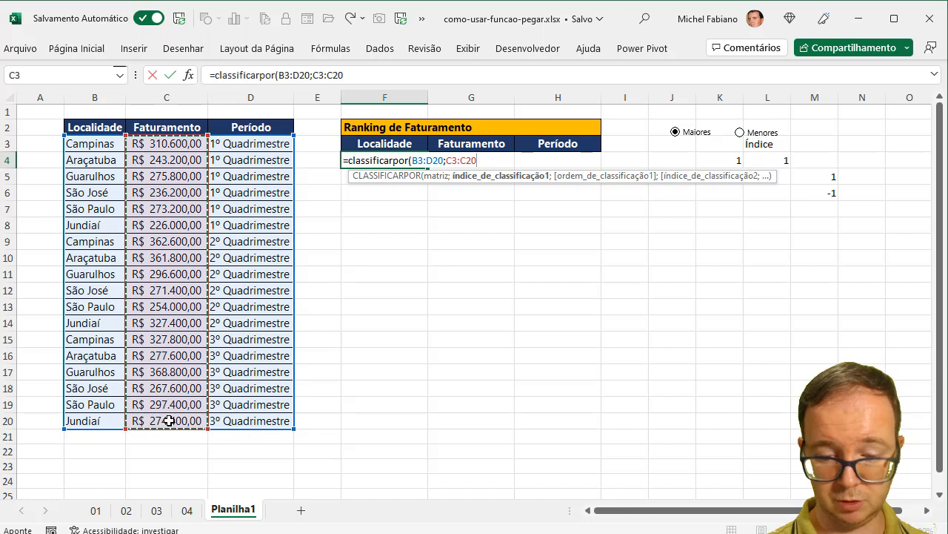
type(";")
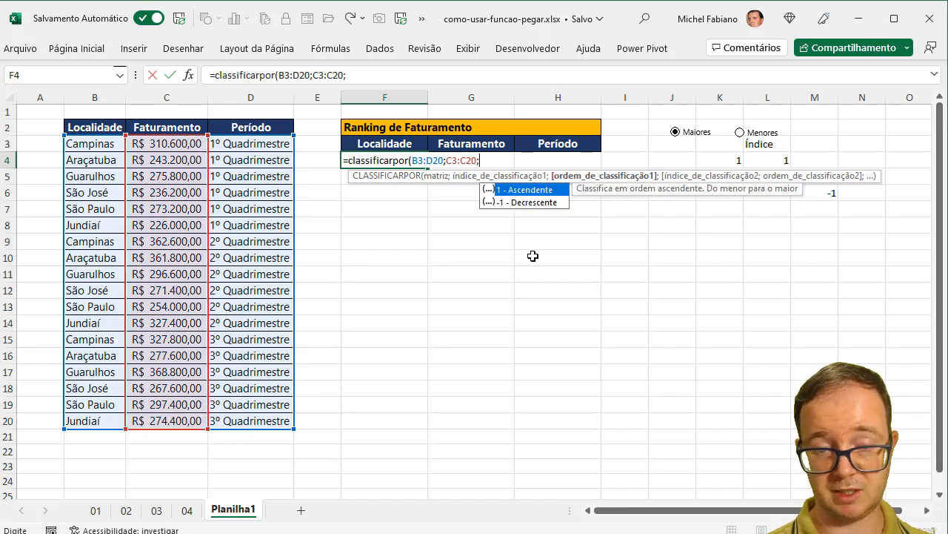
left_click(781, 158)
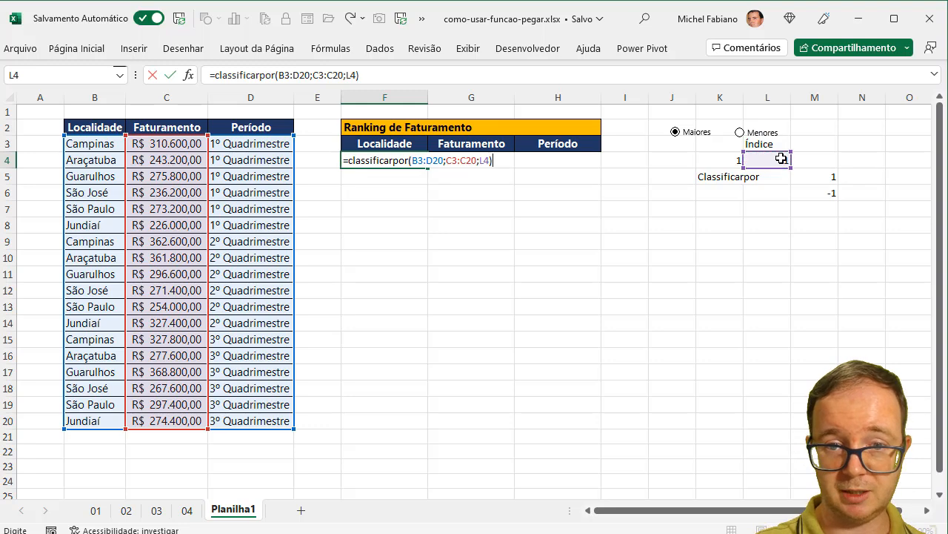
key("Return")
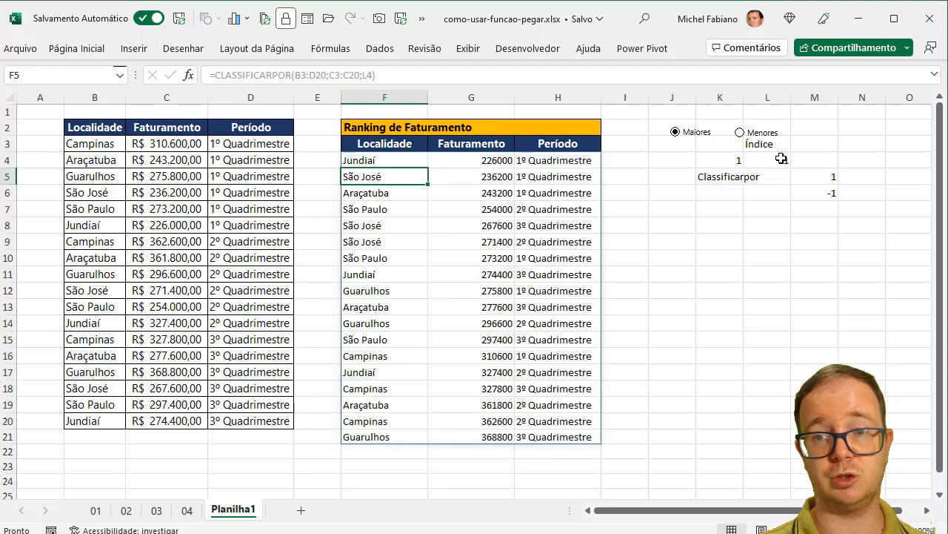
Reverse the sort order formula in L4 to =SE(K4=1;-1;1) and check the ranking with "Maiores" selected.
left_click(741, 134)
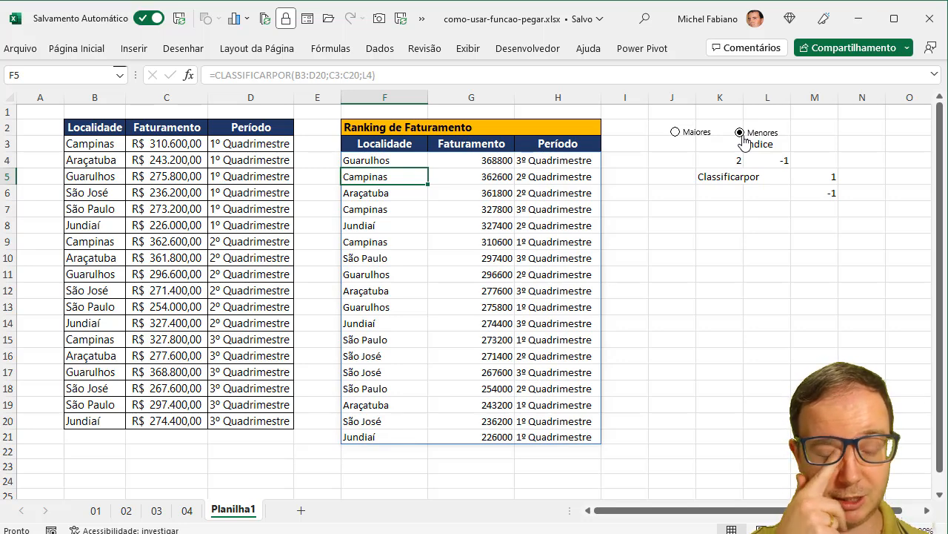
left_click(784, 163)
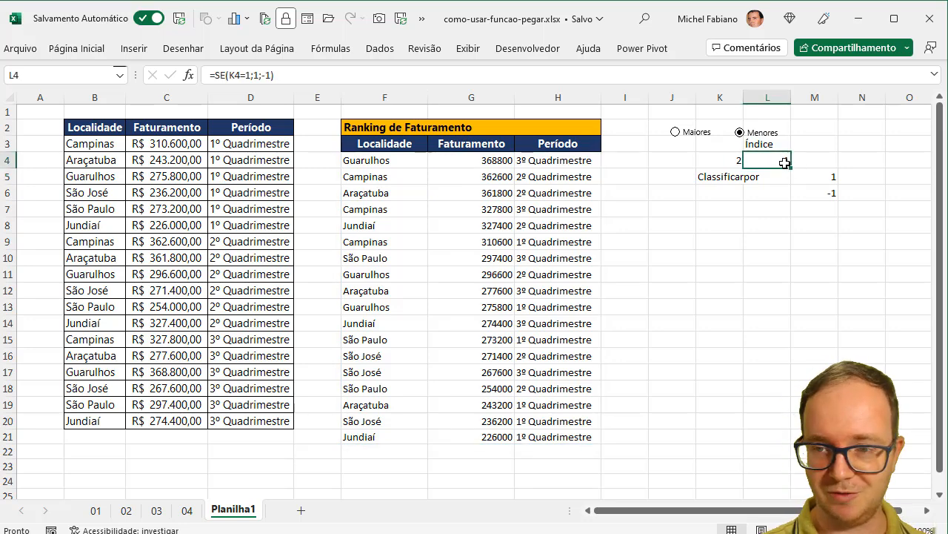
double_click(785, 162)
left_click(791, 160)
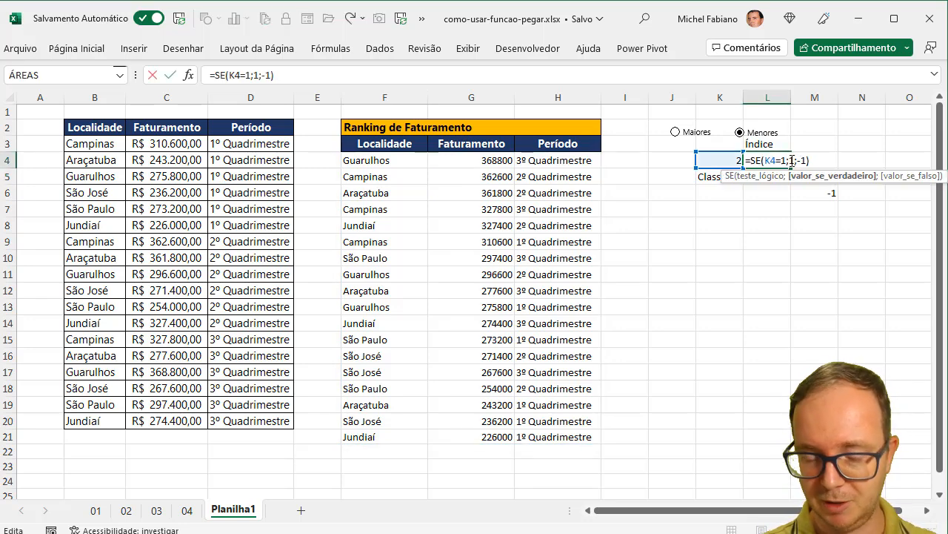
type("-")
left_click(807, 160)
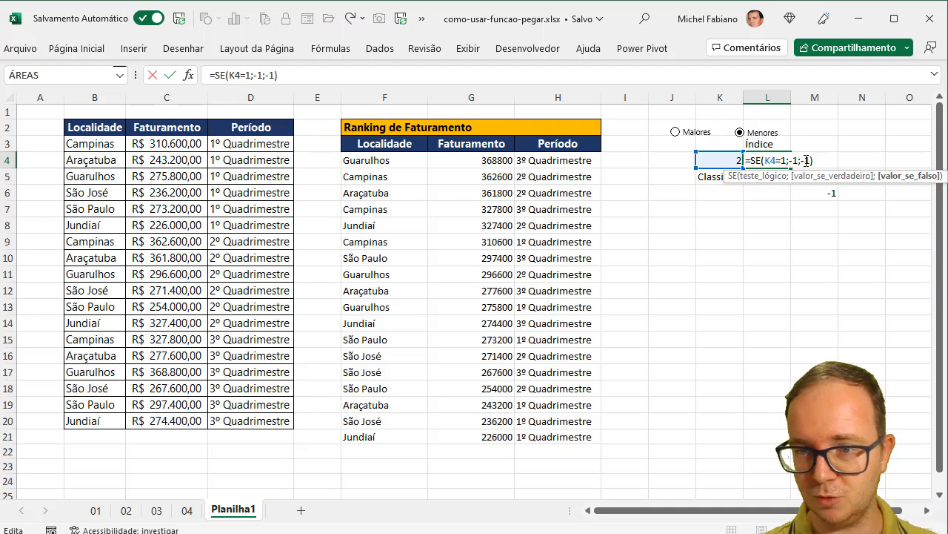
key("BackSpace")
key("Return")
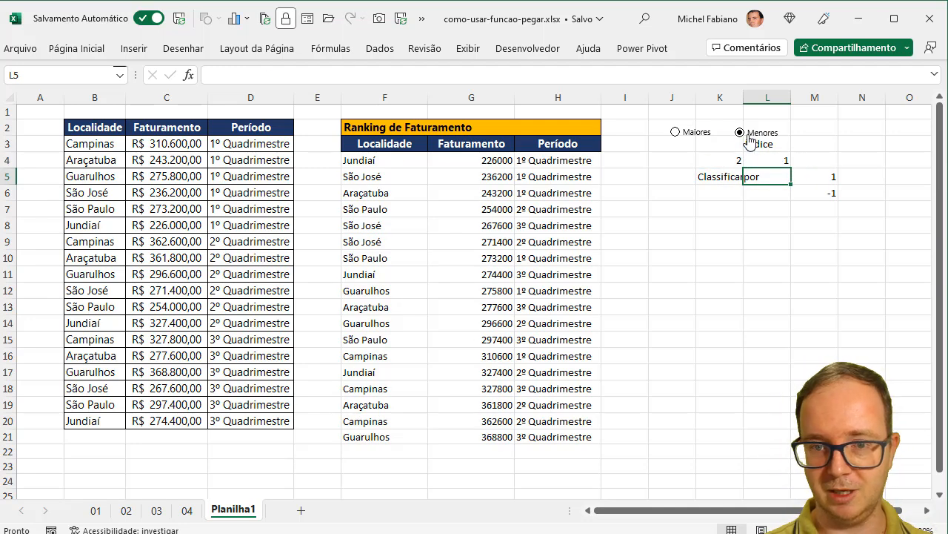
left_click_drag(489, 160, 546, 222)
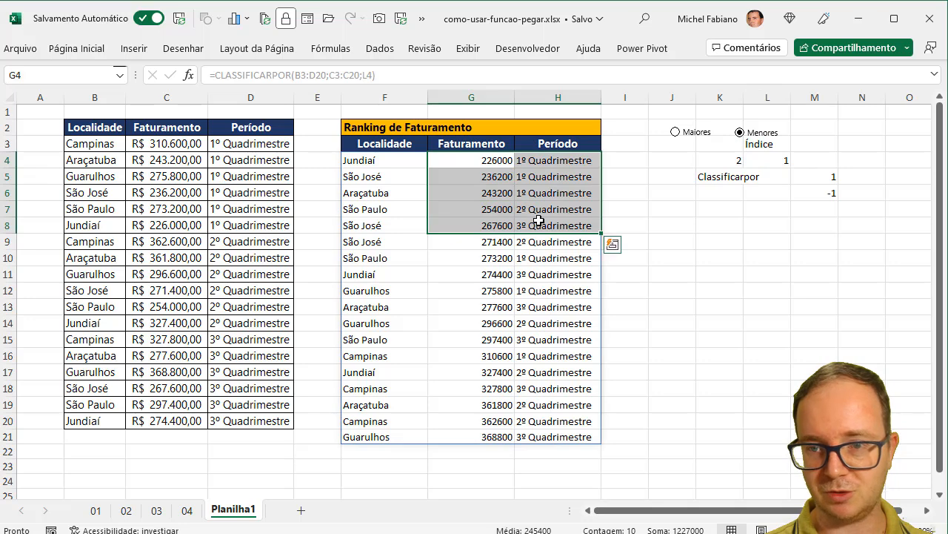
left_click(690, 135)
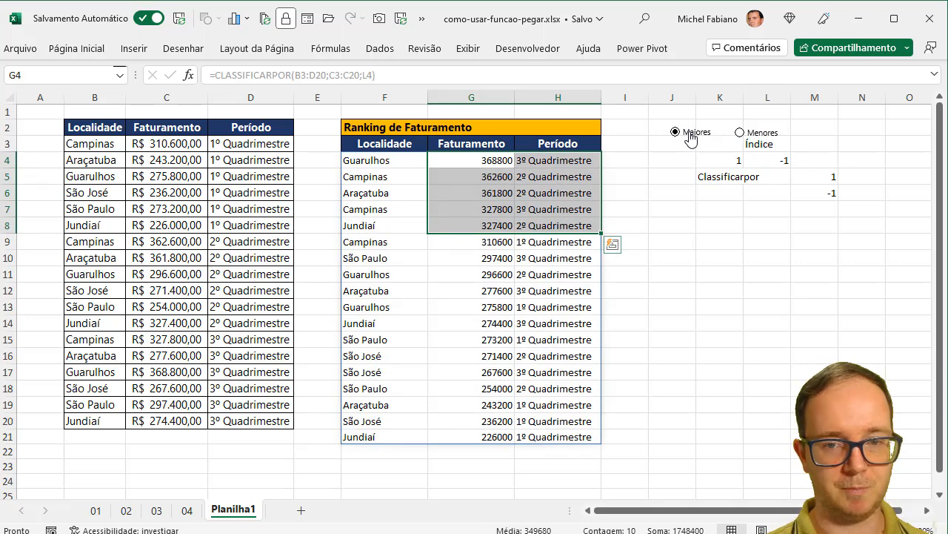
Limit the ranking to five rows by changing F4 to =PEGAR(CLASSIFICARPOR(B3:D20;C3:C20;L4);5).
left_click(387, 157)
left_click(218, 76)
type("pegar")
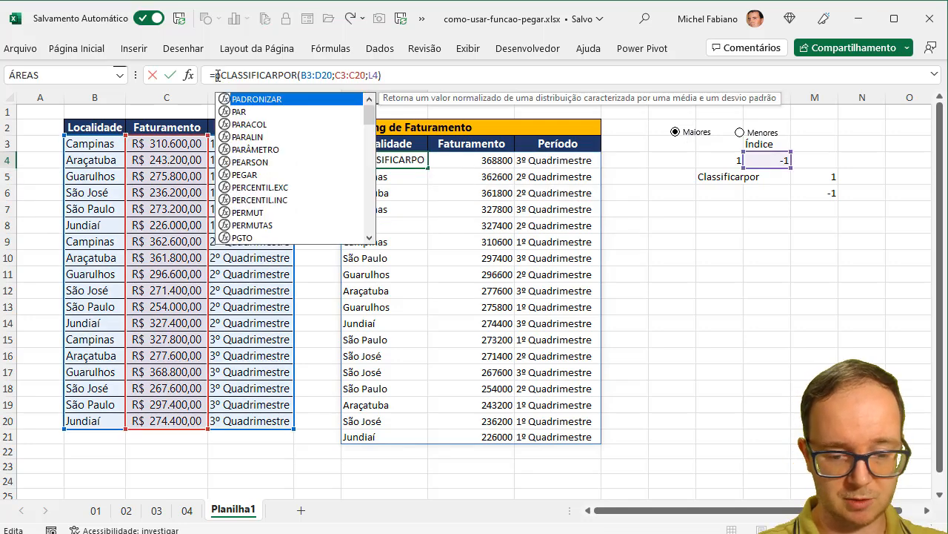
type("(")
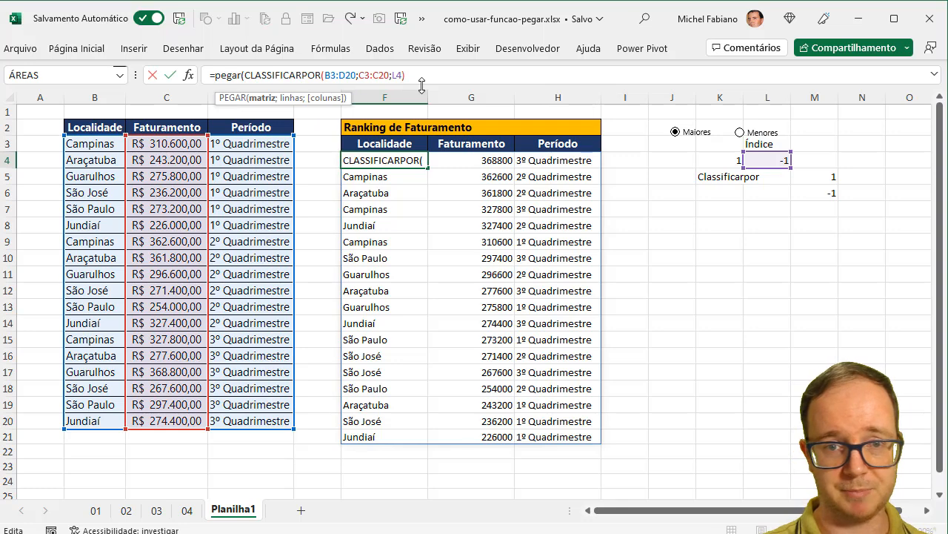
left_click(426, 77)
type(";")
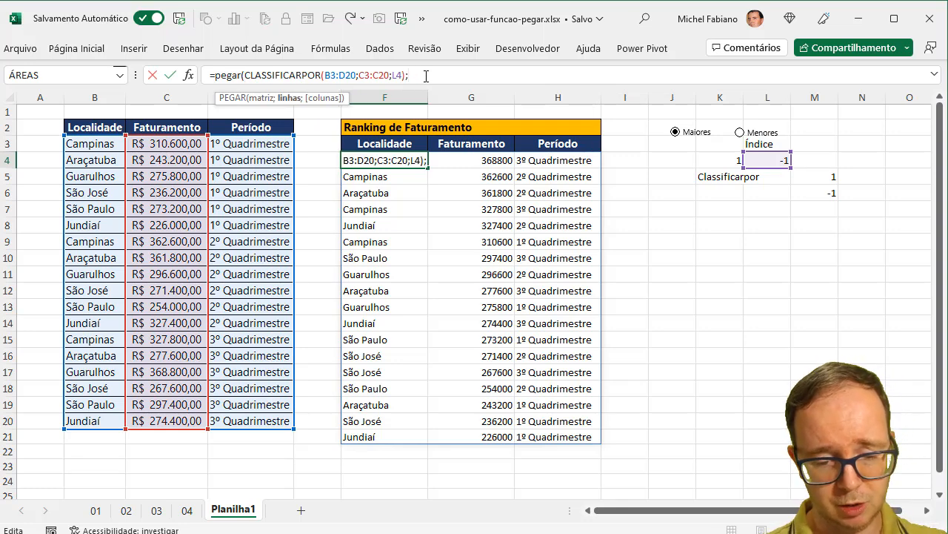
type("5")
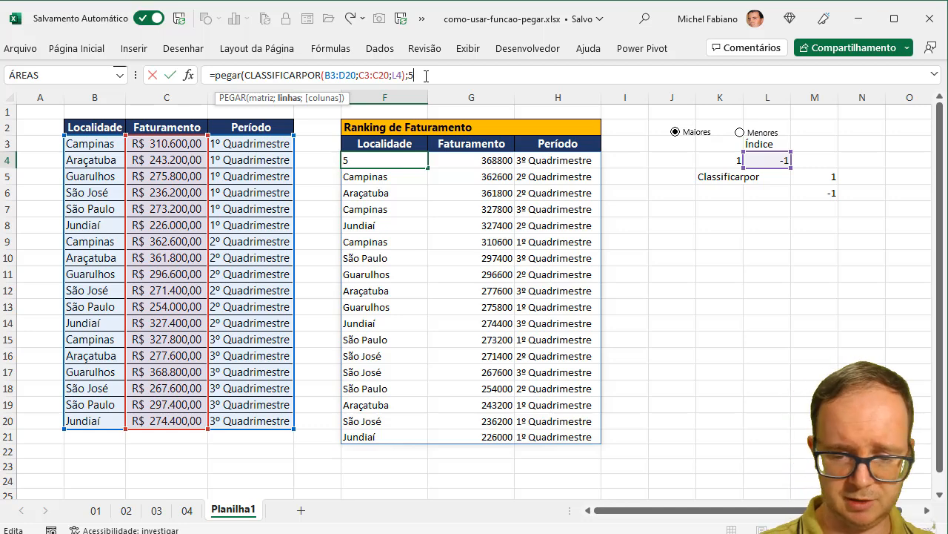
type(")")
key("Return")
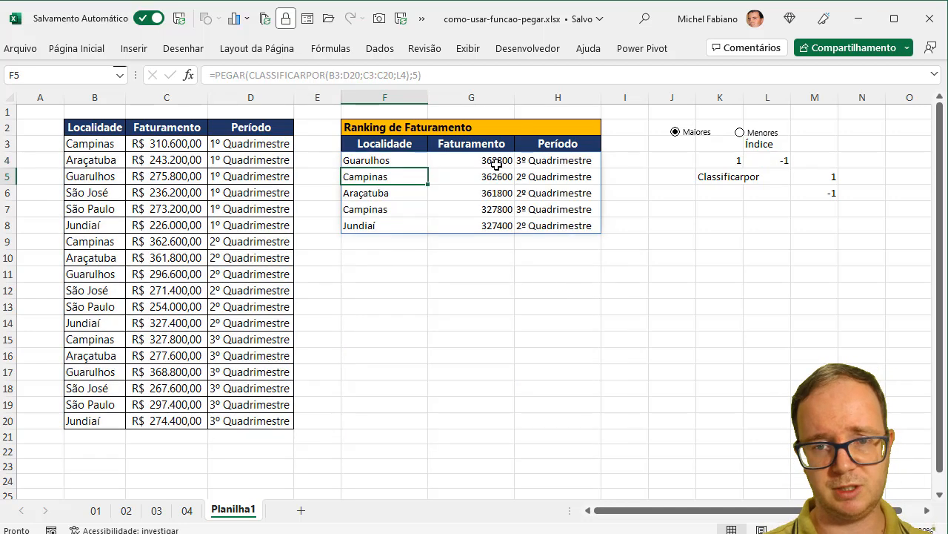
Format the ranking's Faturamento values in G4:G8 with the R$ accounting number format.
left_click_drag(499, 160, 495, 224)
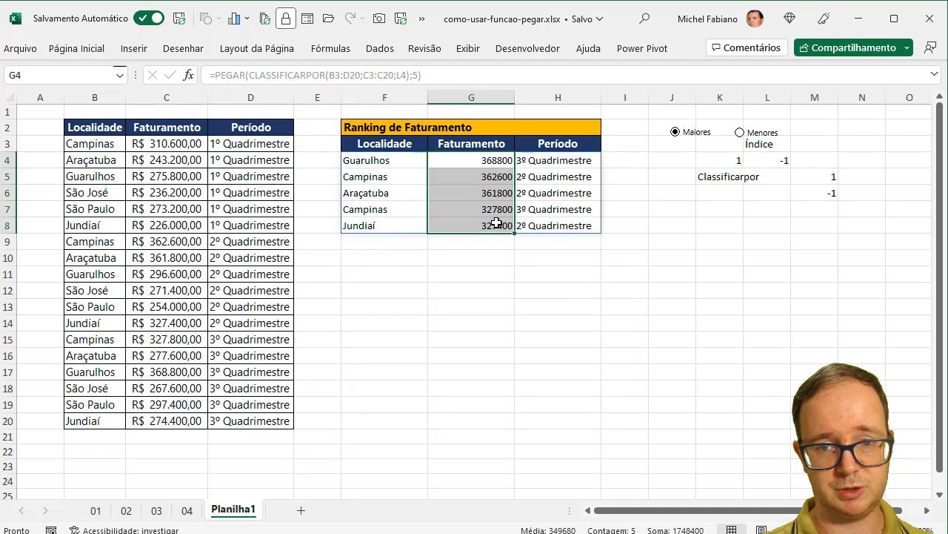
left_click(96, 48)
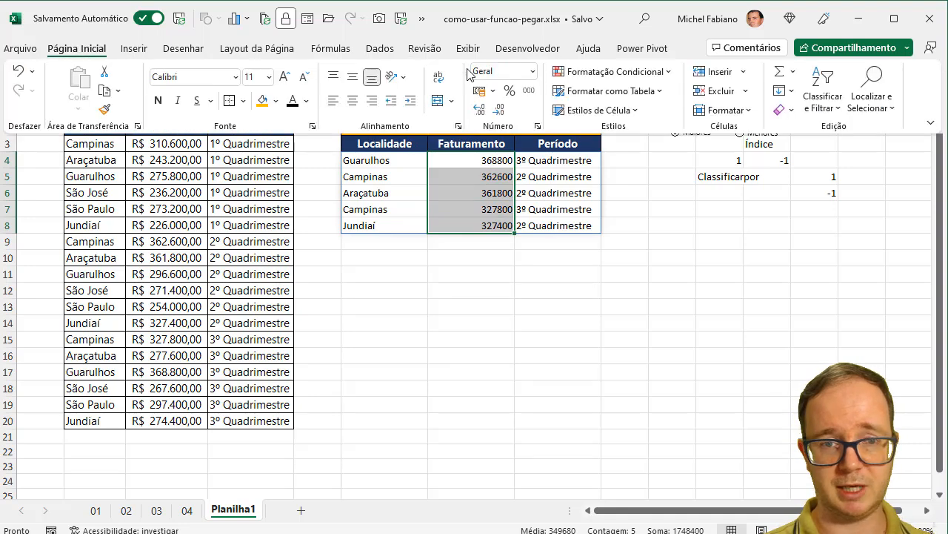
left_click(480, 91)
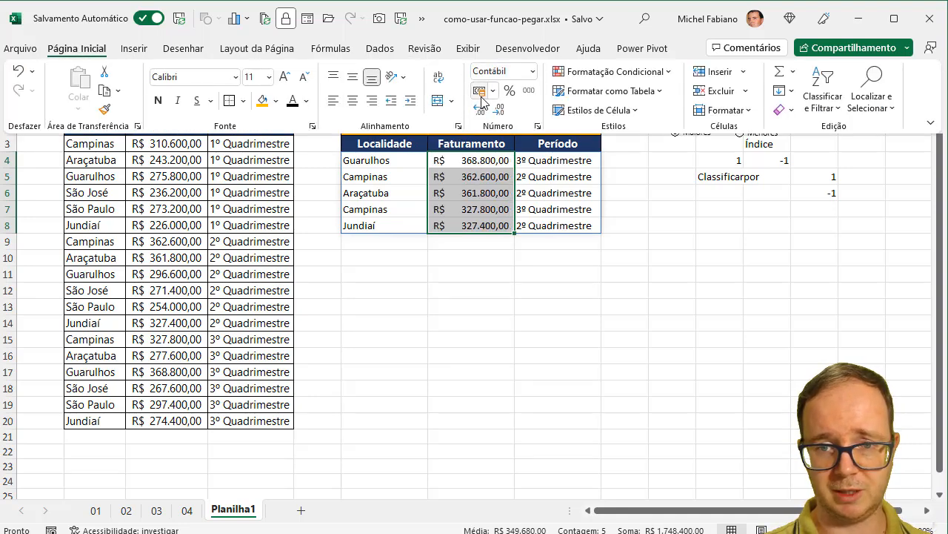
left_click(539, 314)
left_click(535, 312)
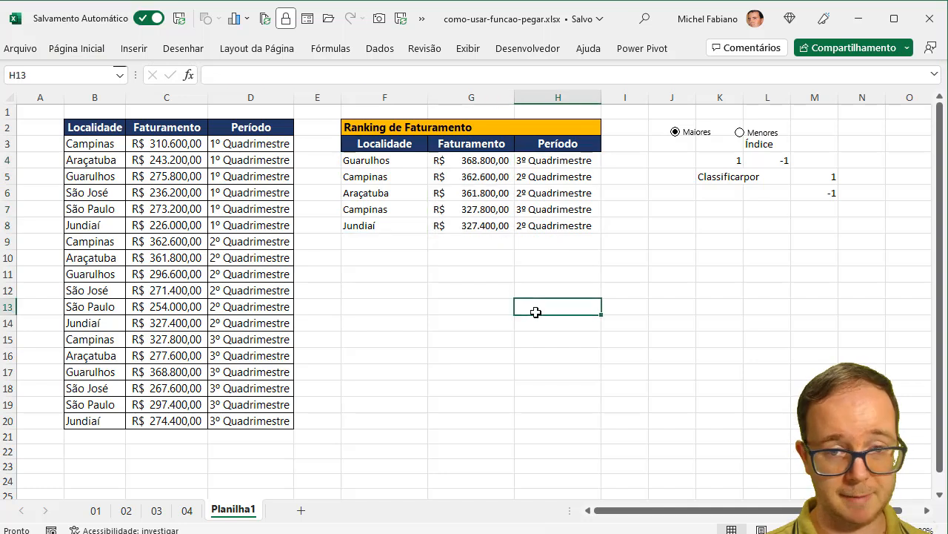
Insert a 2D clustered column chart from the ranking's Localidade and Faturamento data in F3:G8.
left_click_drag(375, 144, 464, 224)
left_click(134, 49)
left_click(376, 71)
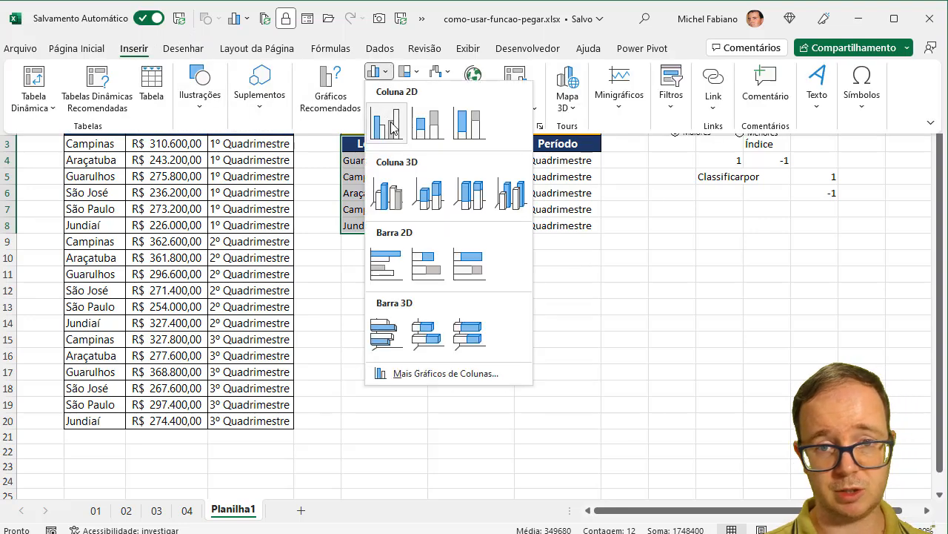
left_click(393, 130)
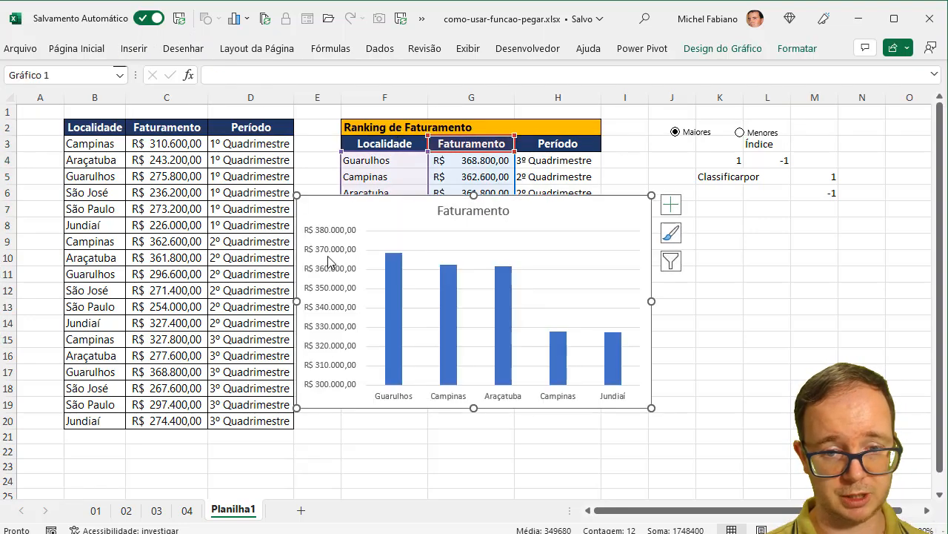
Remove the chart's value axis and gridlines, and add data labels to the columns.
left_click(331, 250)
key("Delete")
left_click(367, 288)
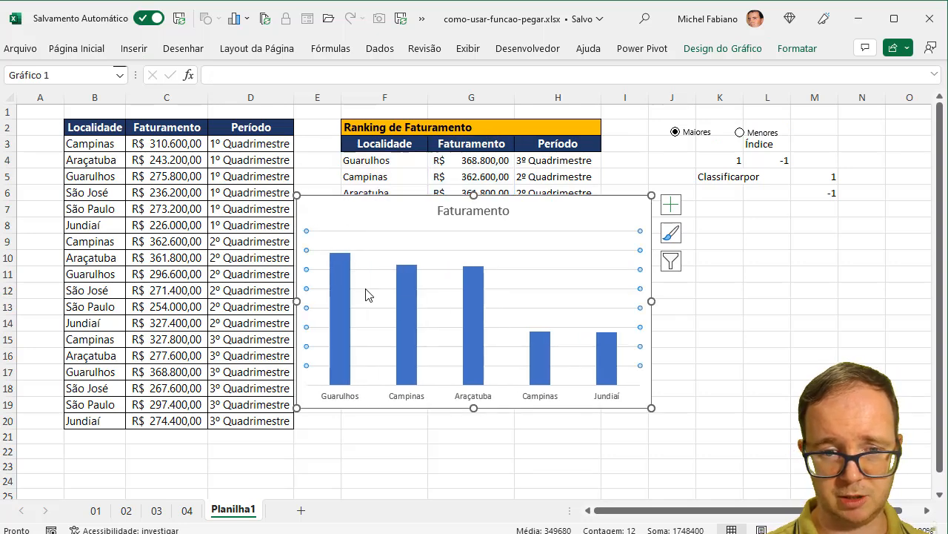
key("Delete")
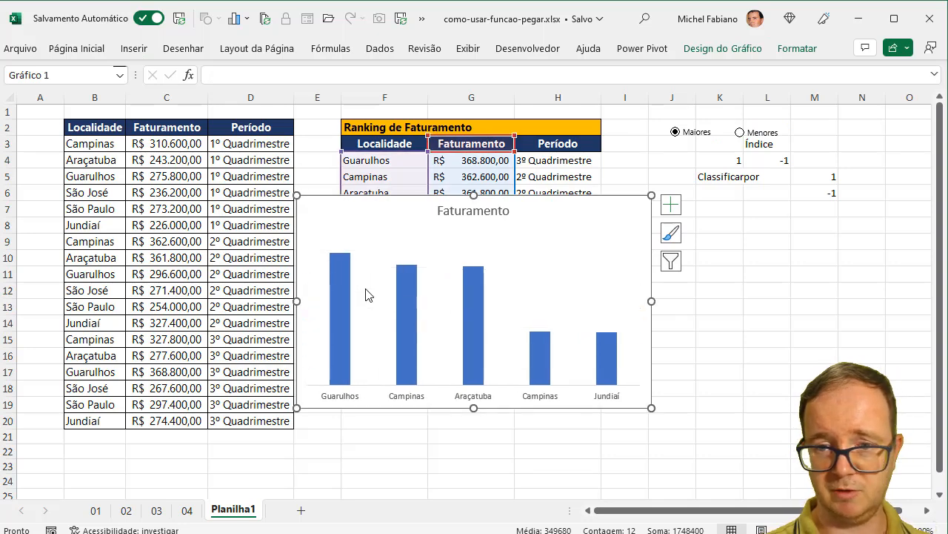
left_click(670, 204)
left_click(707, 267)
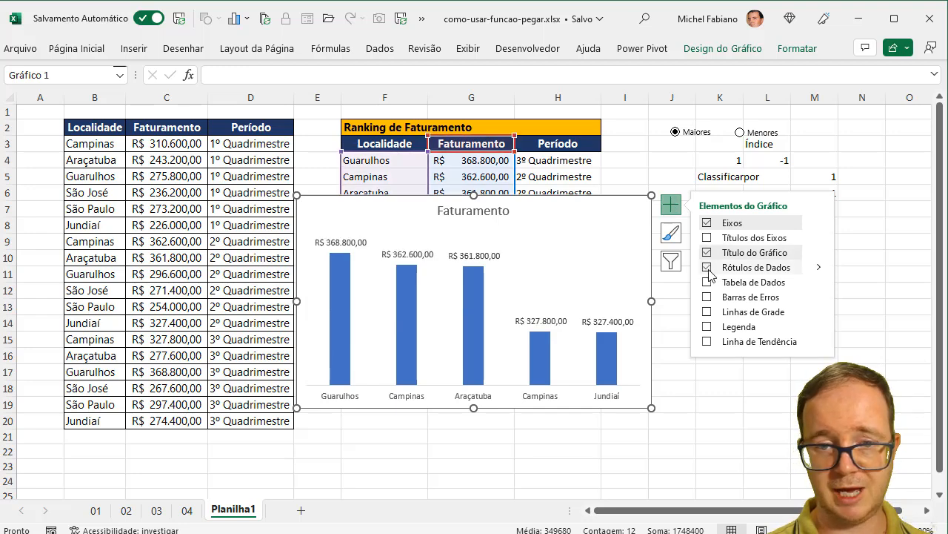
Move the "Maiores" and "Menores" option buttons into the Ranking de Faturamento title row, and place the chart beside the table starting at row 2.
left_click_drag(583, 197, 815, 203)
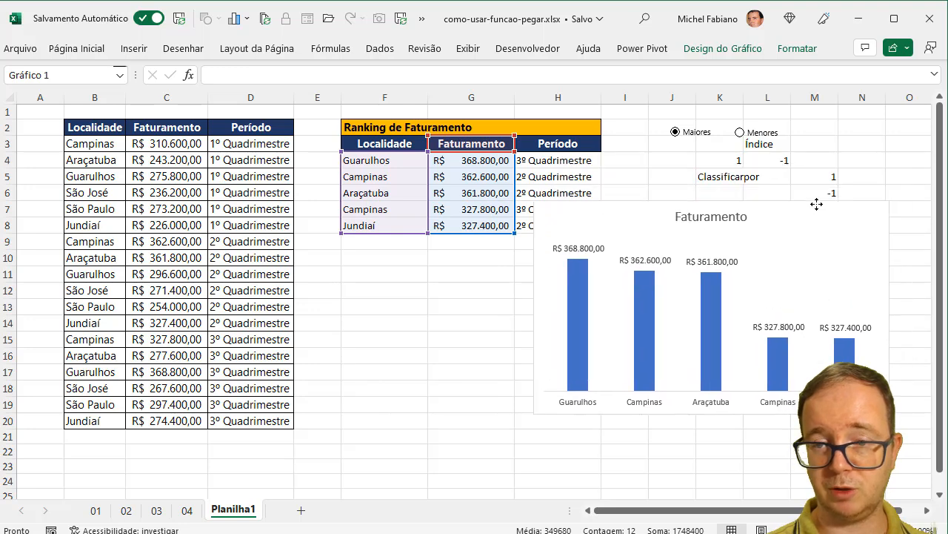
right_click(693, 140)
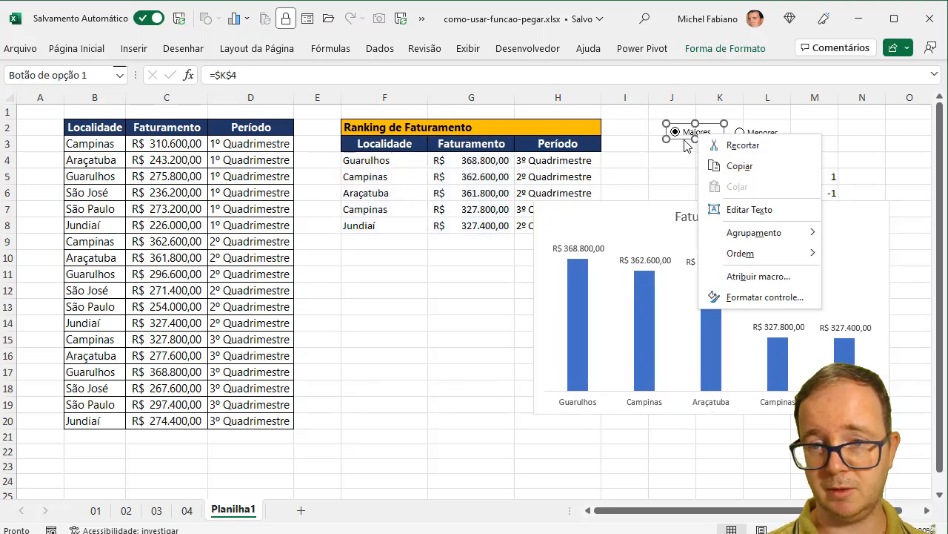
key("Escape")
left_click_drag(685, 144, 496, 136)
right_click(757, 137)
key("Escape")
left_click_drag(748, 143, 549, 127)
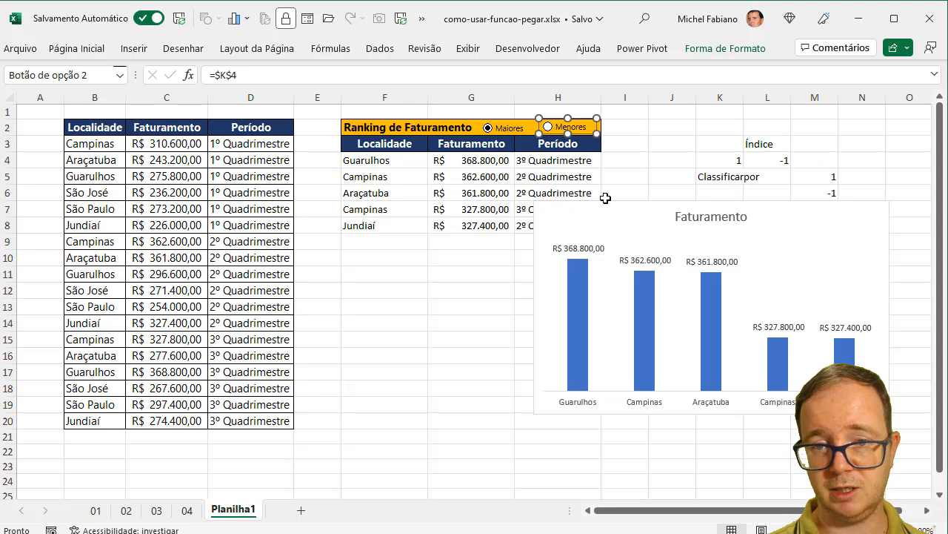
left_click_drag(623, 211, 695, 124)
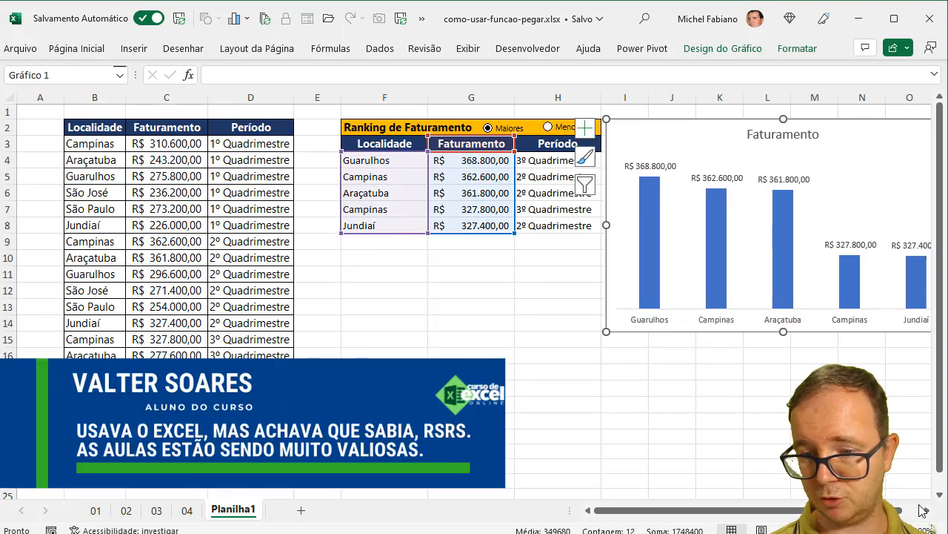
Set the gap width of the chart's Faturamento series to 50% and widen the chart to the end of column P.
left_click(927, 510)
left_click(926, 510)
left_click(926, 510)
left_click(926, 510)
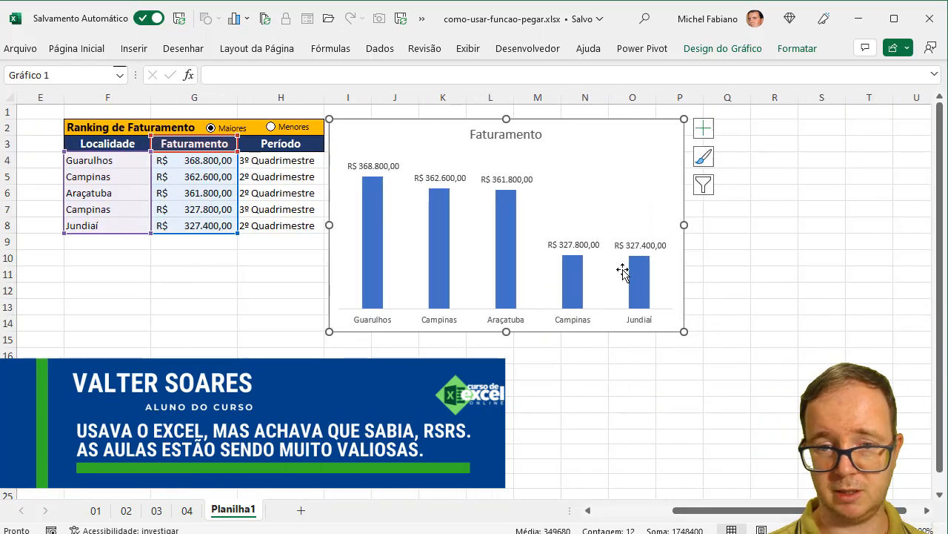
left_click(506, 212)
right_click(507, 213)
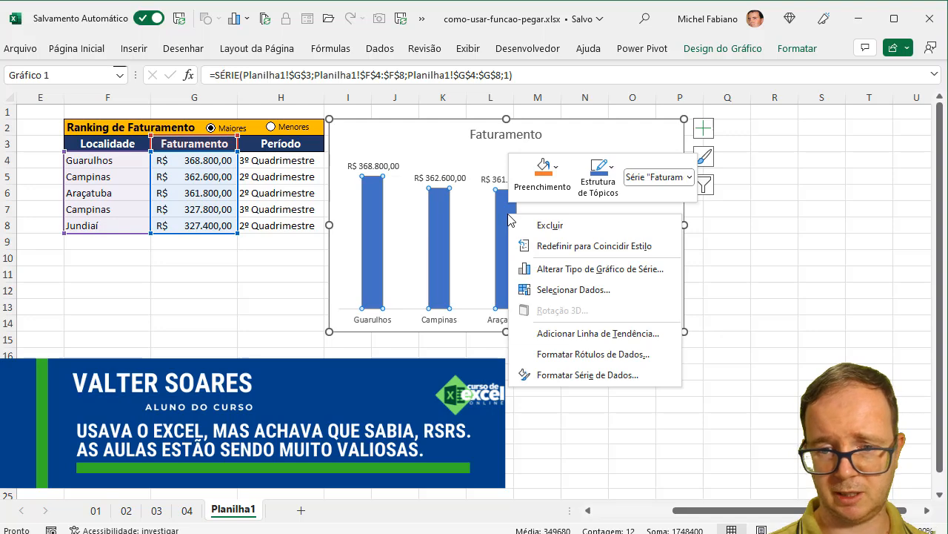
left_click(586, 385)
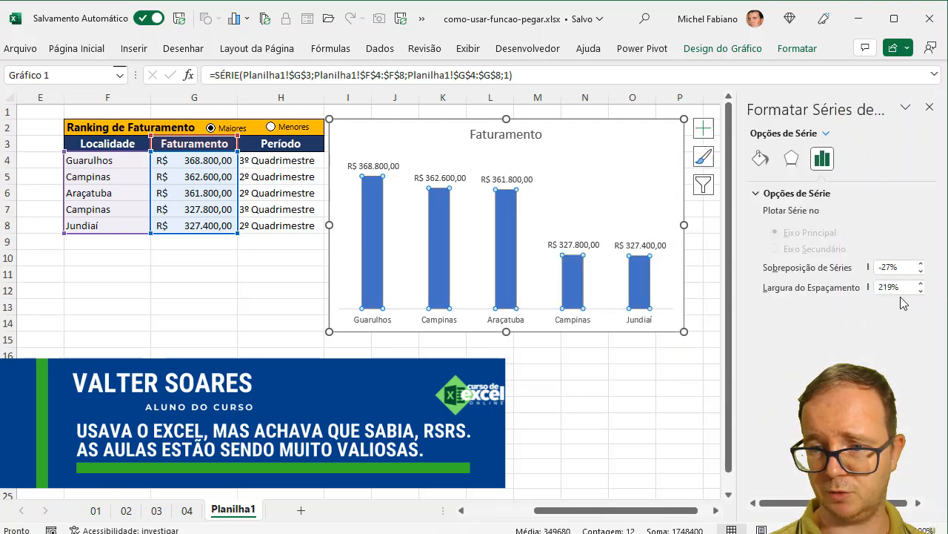
double_click(892, 287)
type("50")
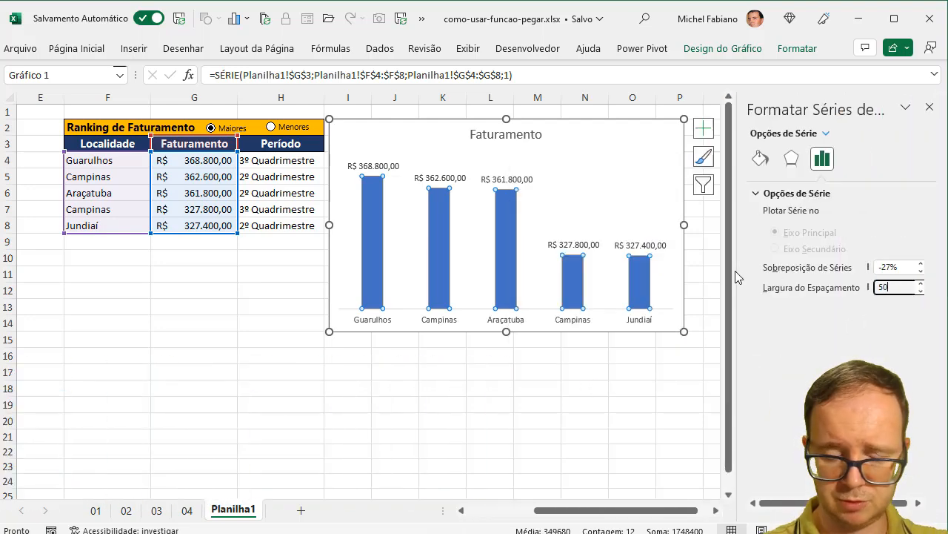
key("Return")
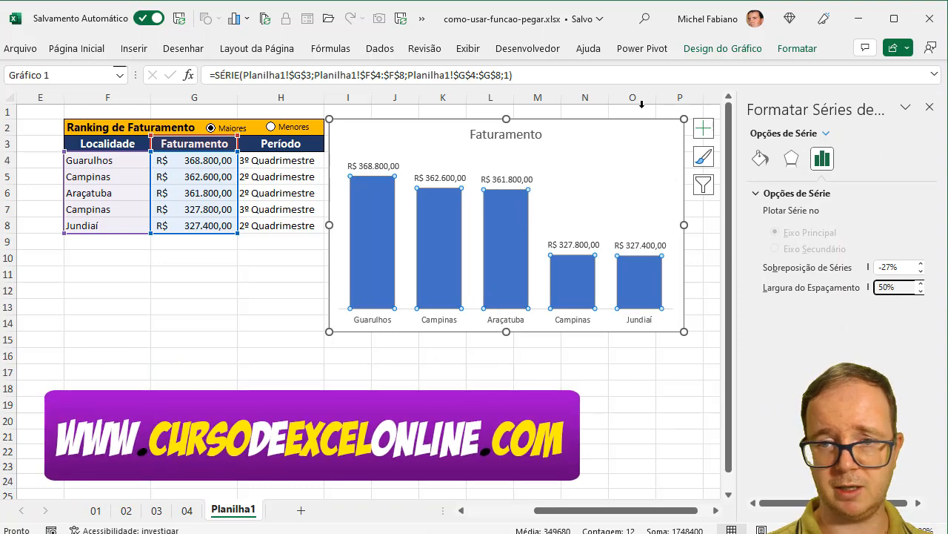
left_click_drag(684, 224, 704, 222)
Fill the chart's columns with the darkest theme blue to match the table headings.
left_click(362, 219)
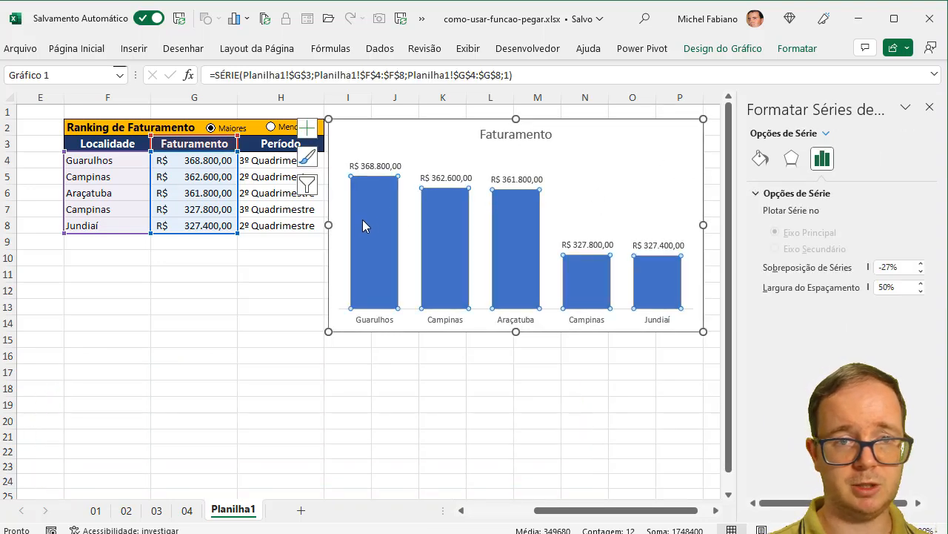
left_click(89, 50)
left_click(276, 101)
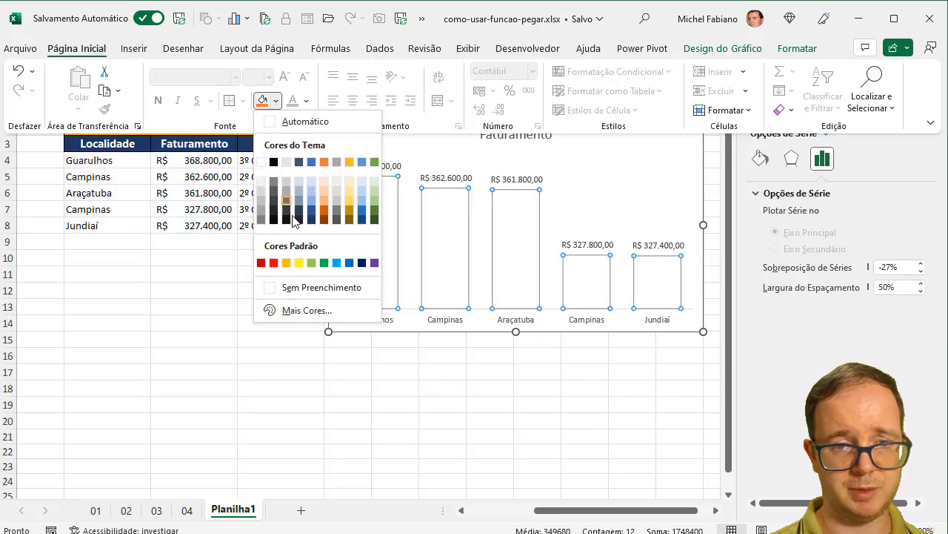
left_click(311, 219)
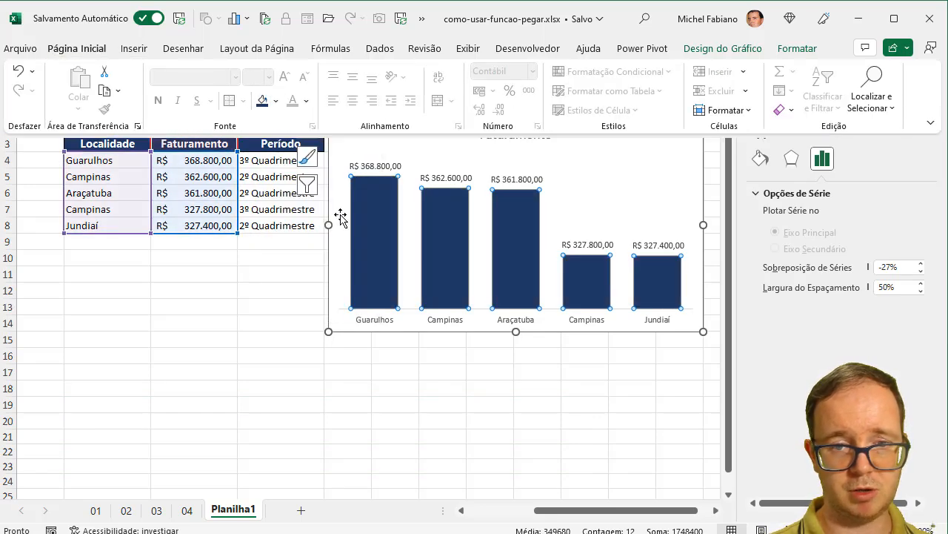
left_click(82, 49)
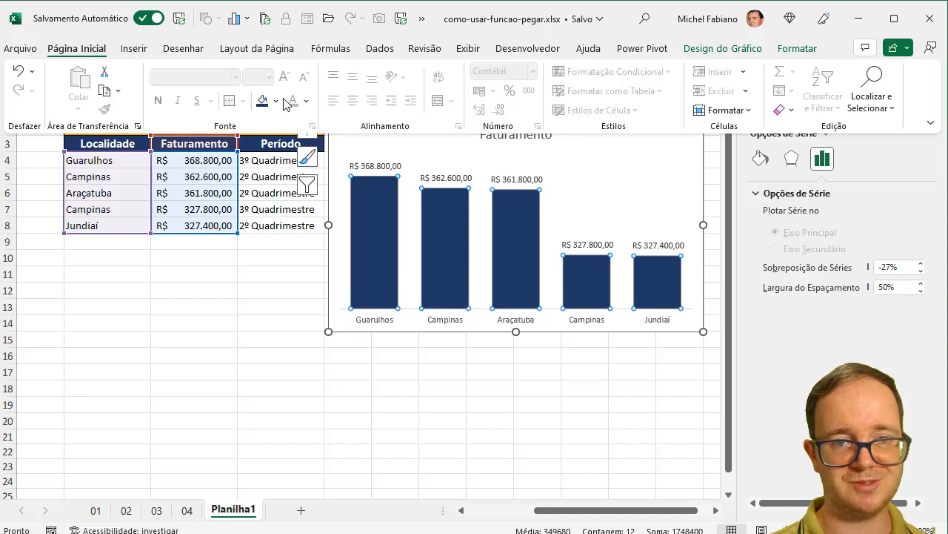
left_click(275, 101)
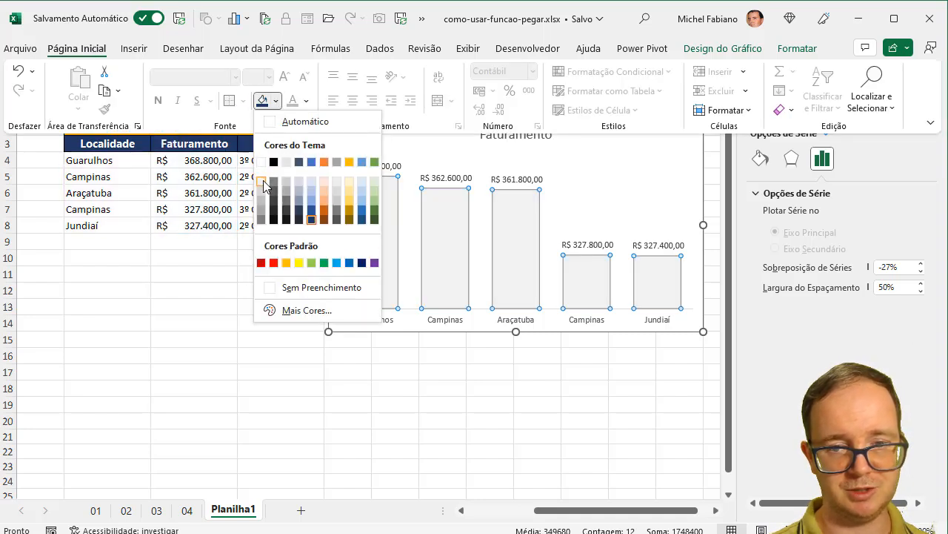
left_click(263, 183)
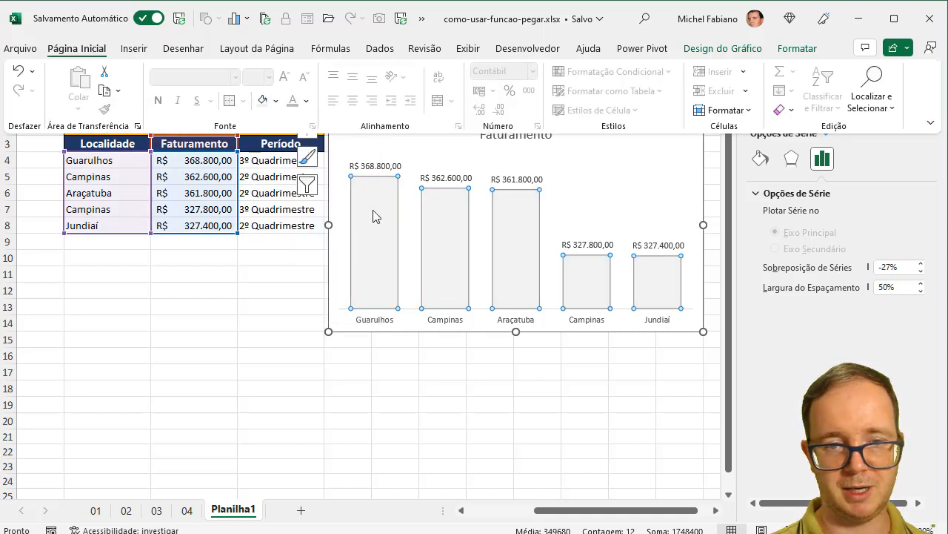
Fill the chart's Faturamento columns with the darkest blue-gray theme color.
left_click(276, 101)
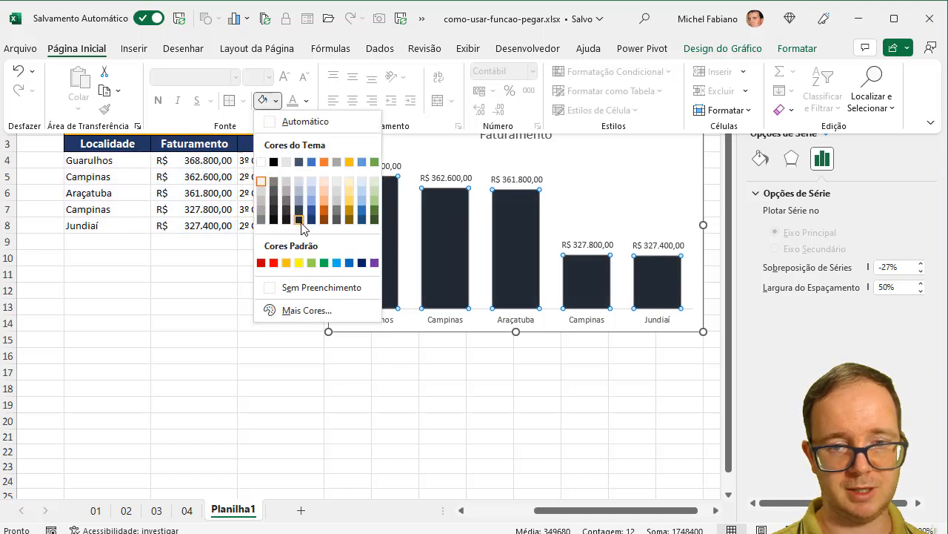
left_click(300, 220)
left_click(340, 236)
Fill the chart area with the lightest gray theme shade and set the chart's text to the Segoe UI font.
left_click(366, 140)
left_click(76, 50)
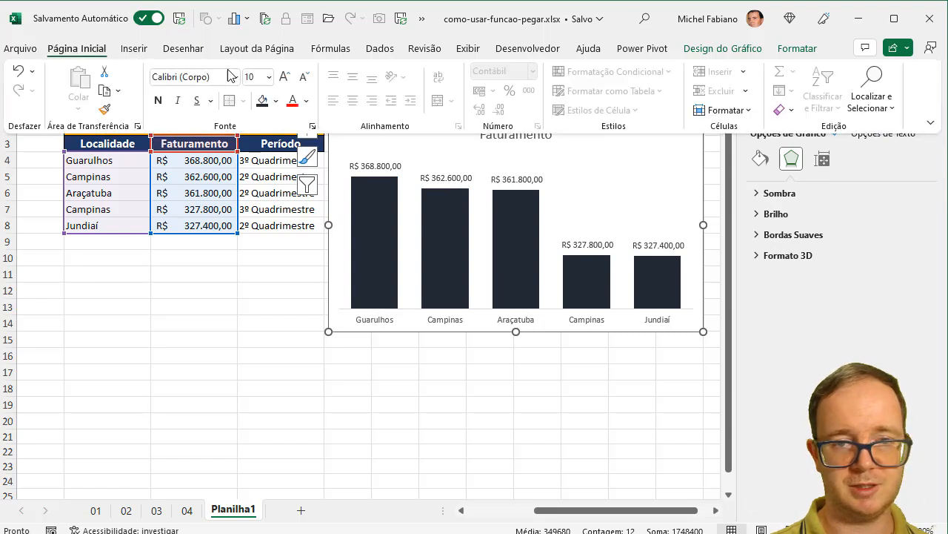
left_click(276, 101)
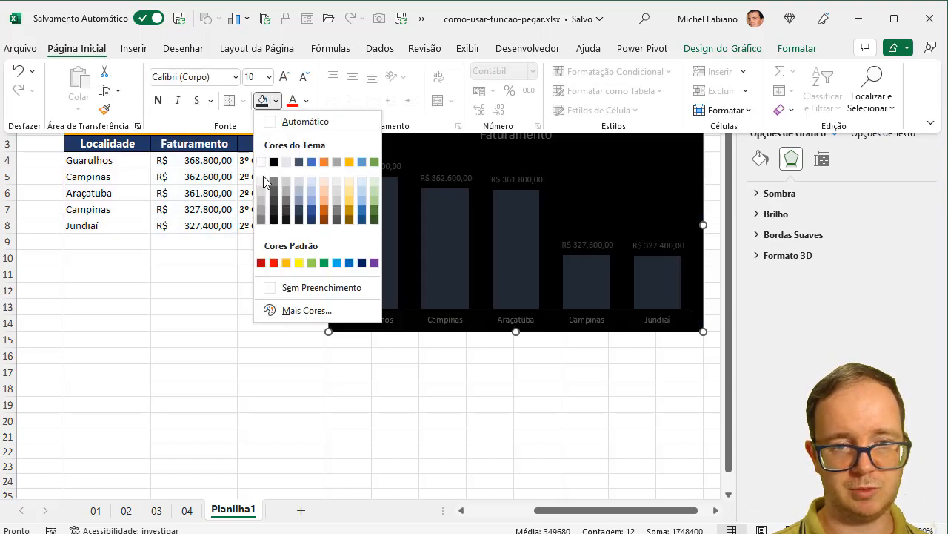
left_click(265, 181)
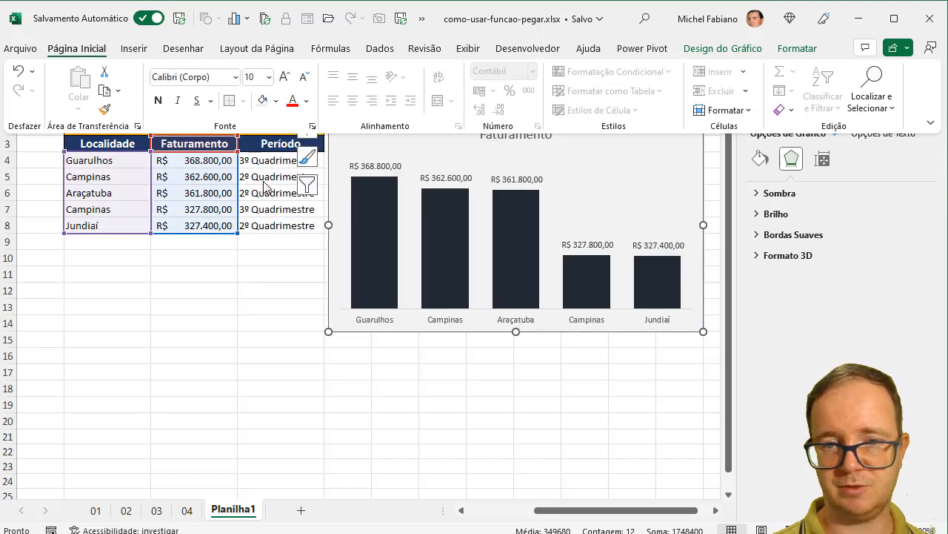
left_click(217, 80)
type("Segoe UI")
key("Return")
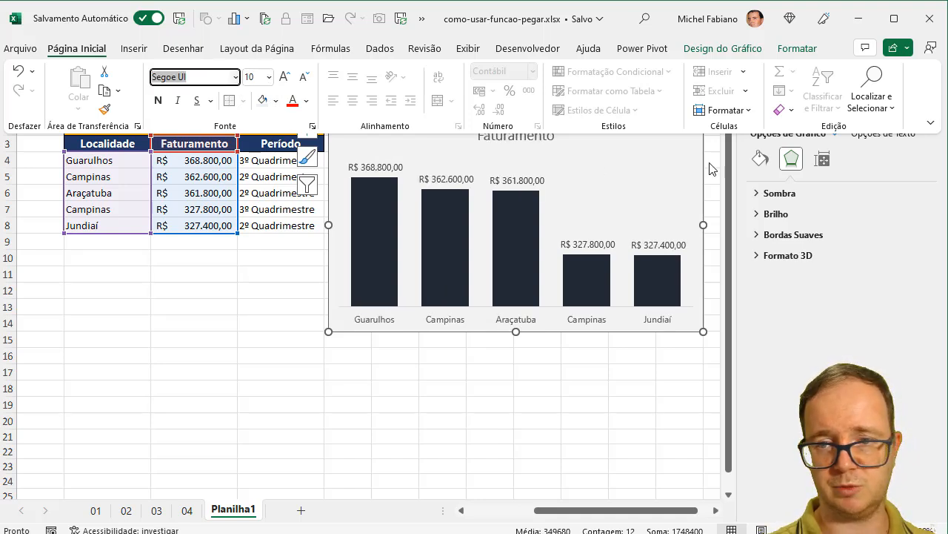
Close the shape formatting pane and shift the chart slightly away from the ranking table.
left_click(641, 386)
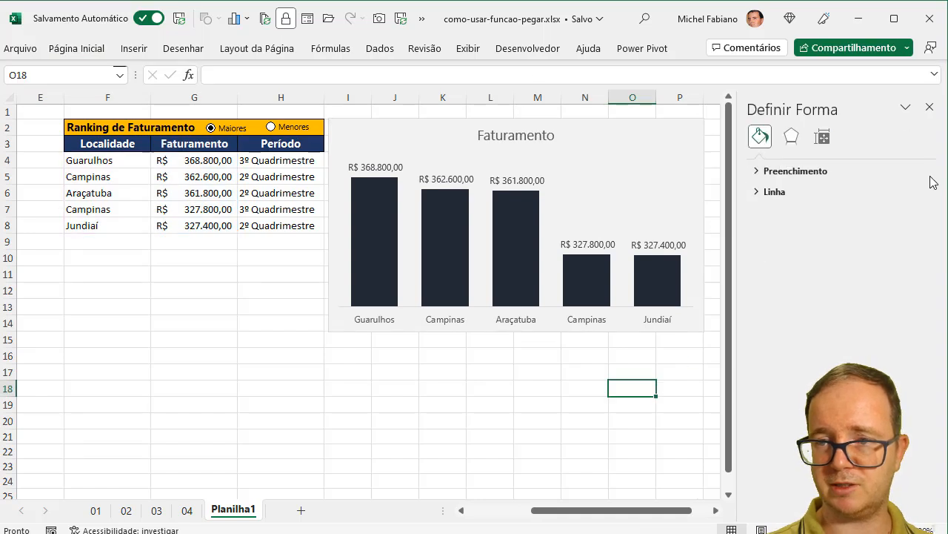
left_click(929, 107)
left_click(643, 120)
left_click_drag(643, 120, 648, 121)
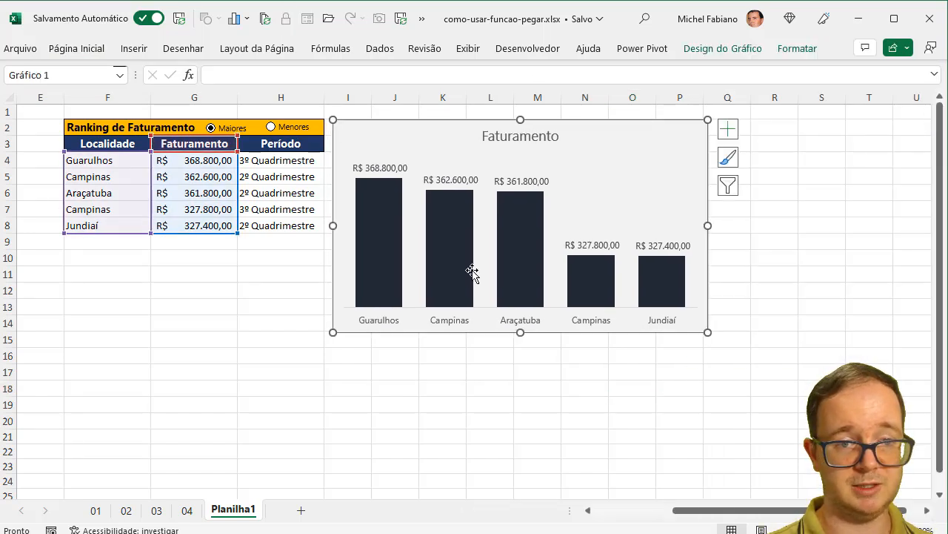
Apply the Hind Siliguri SemiBold font to the ranking table cells F3:H8 and remove their bold formatting.
left_click(314, 390)
left_click_drag(110, 127, 263, 225)
left_click_drag(102, 144, 286, 219)
left_click(101, 48)
type("Hind Siliguri SemiBold")
key("Return")
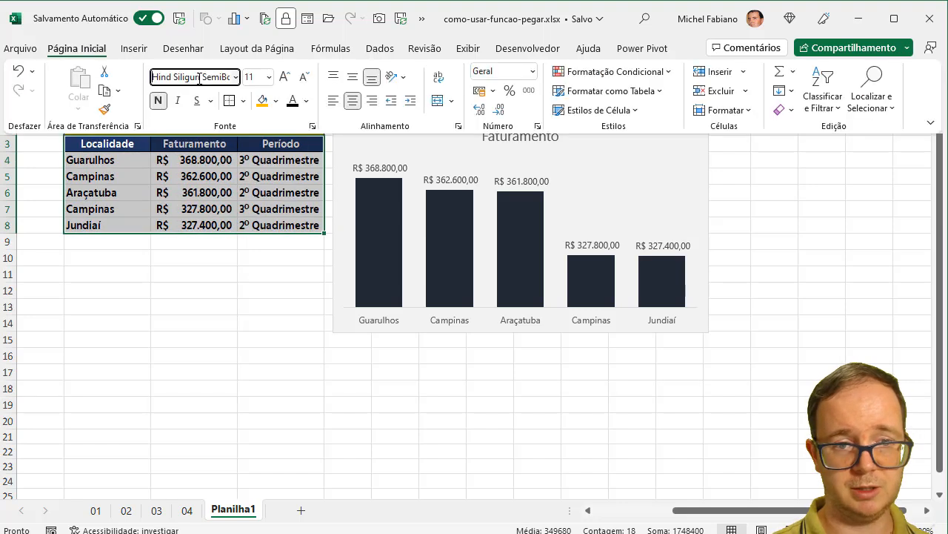
left_click(160, 103)
left_click(159, 103)
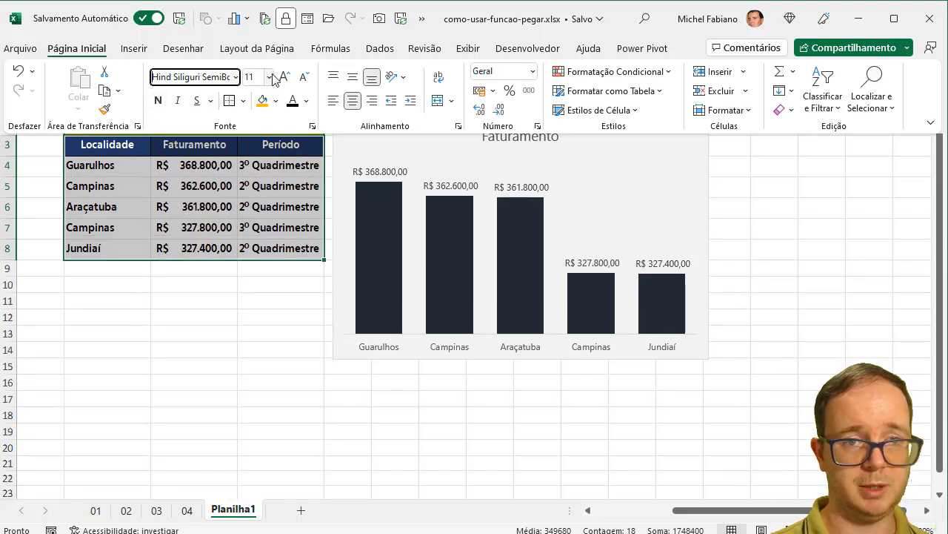
Change the font of the ranking table cells F3:H8 to Segoe UI.
left_click(236, 77)
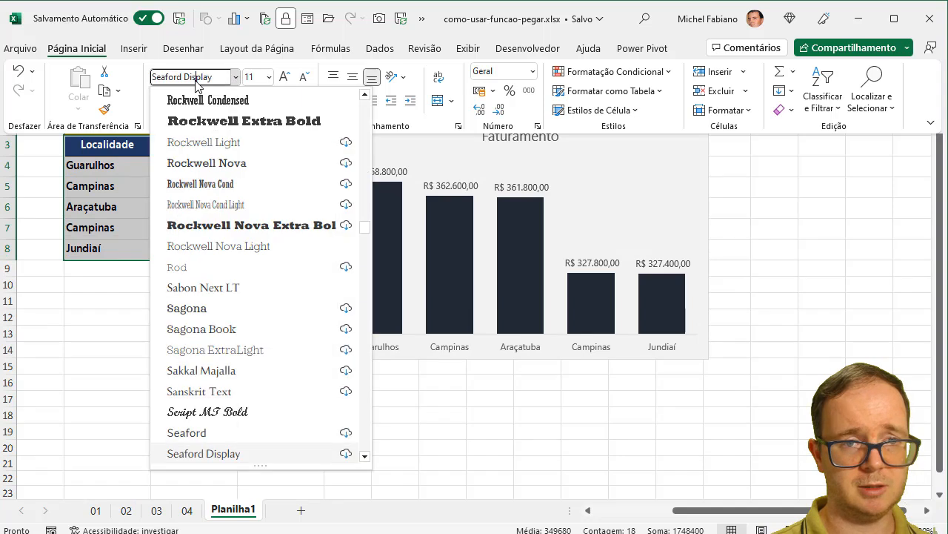
key("BackSpace")
key("BackSpace")
type("Segoe UI")
key("Return")
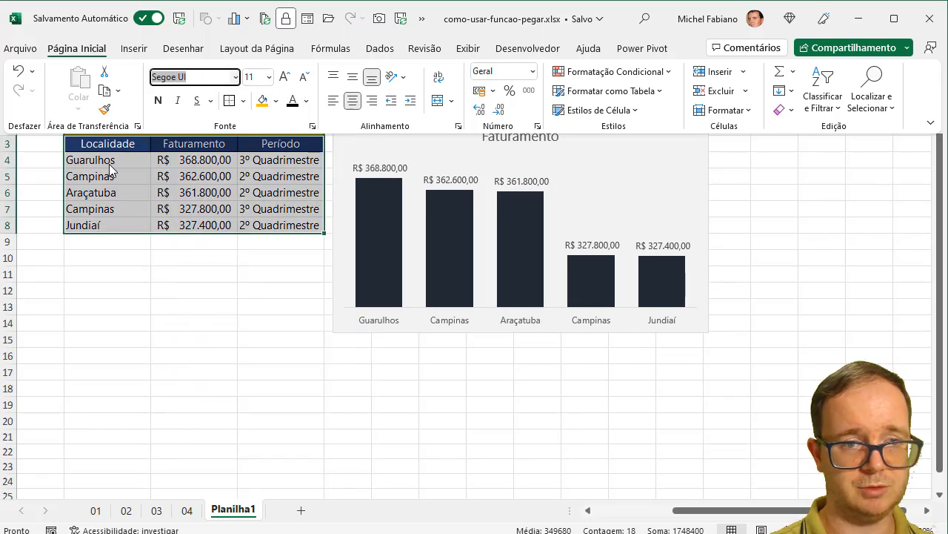
Apply all borders to the ranking table cells F3:H8.
left_click(242, 102)
left_click(284, 250)
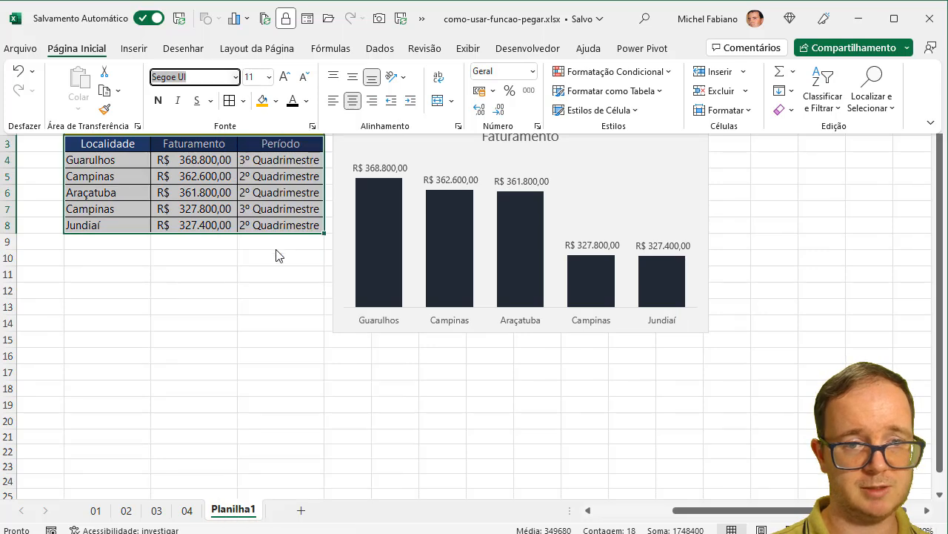
left_click(229, 275)
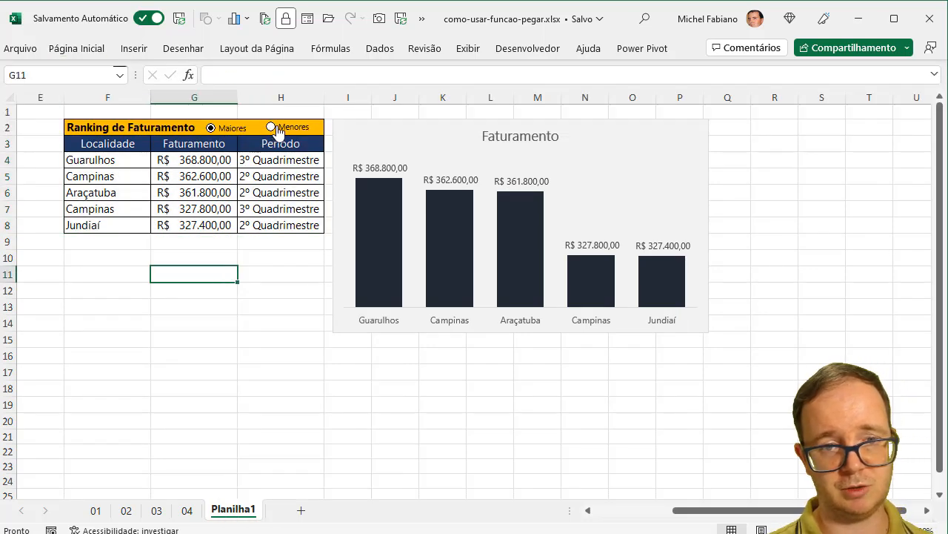
Switch the ranking to "Menores" and back to "Maiores" to test the table and chart.
left_click(276, 129)
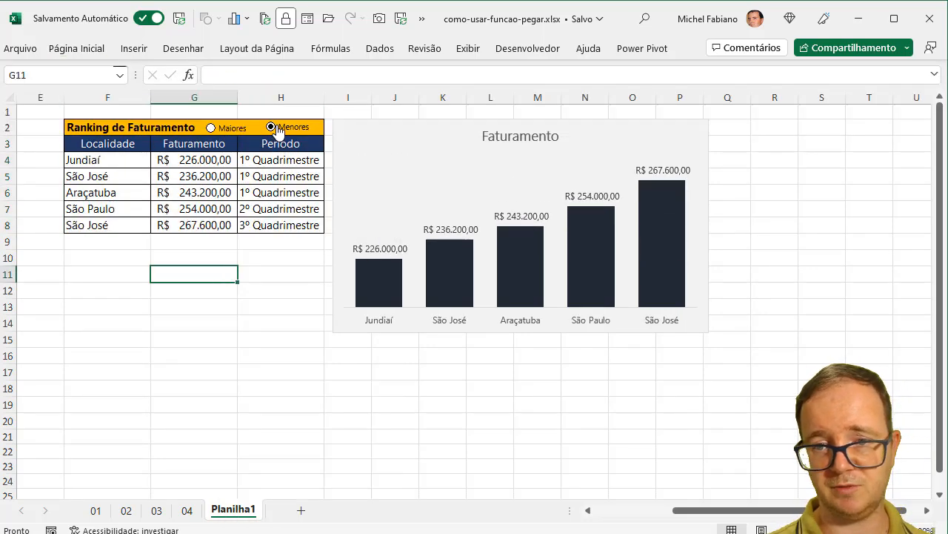
left_click(245, 135)
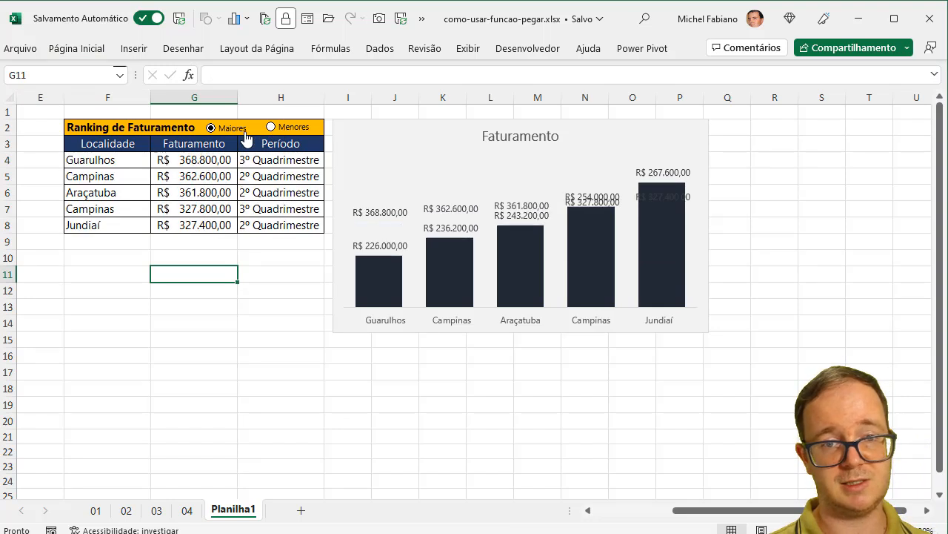